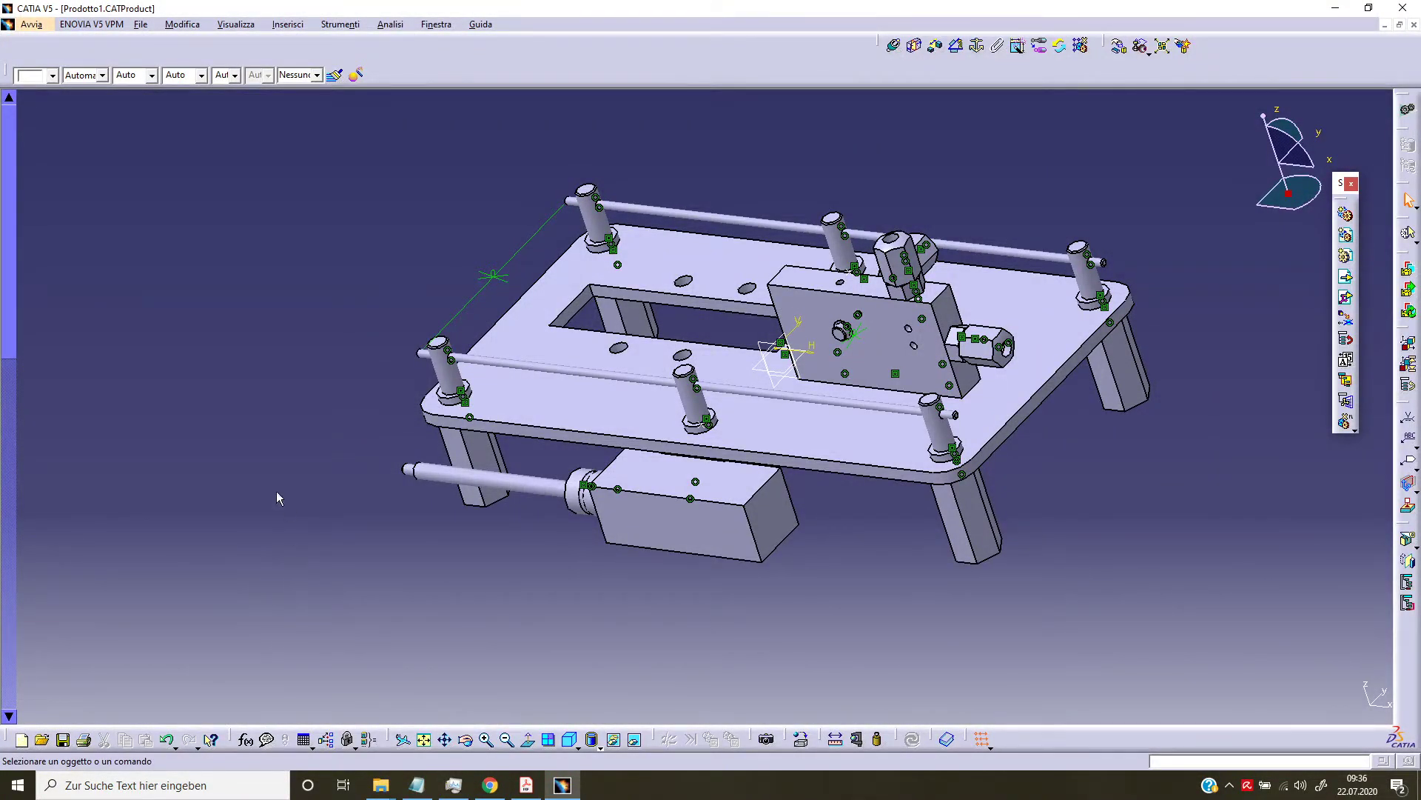
- Minimize the Prodotto1 assembly and start a new Part Design part named testa_asta
middle_drag(276, 491, 402, 553)
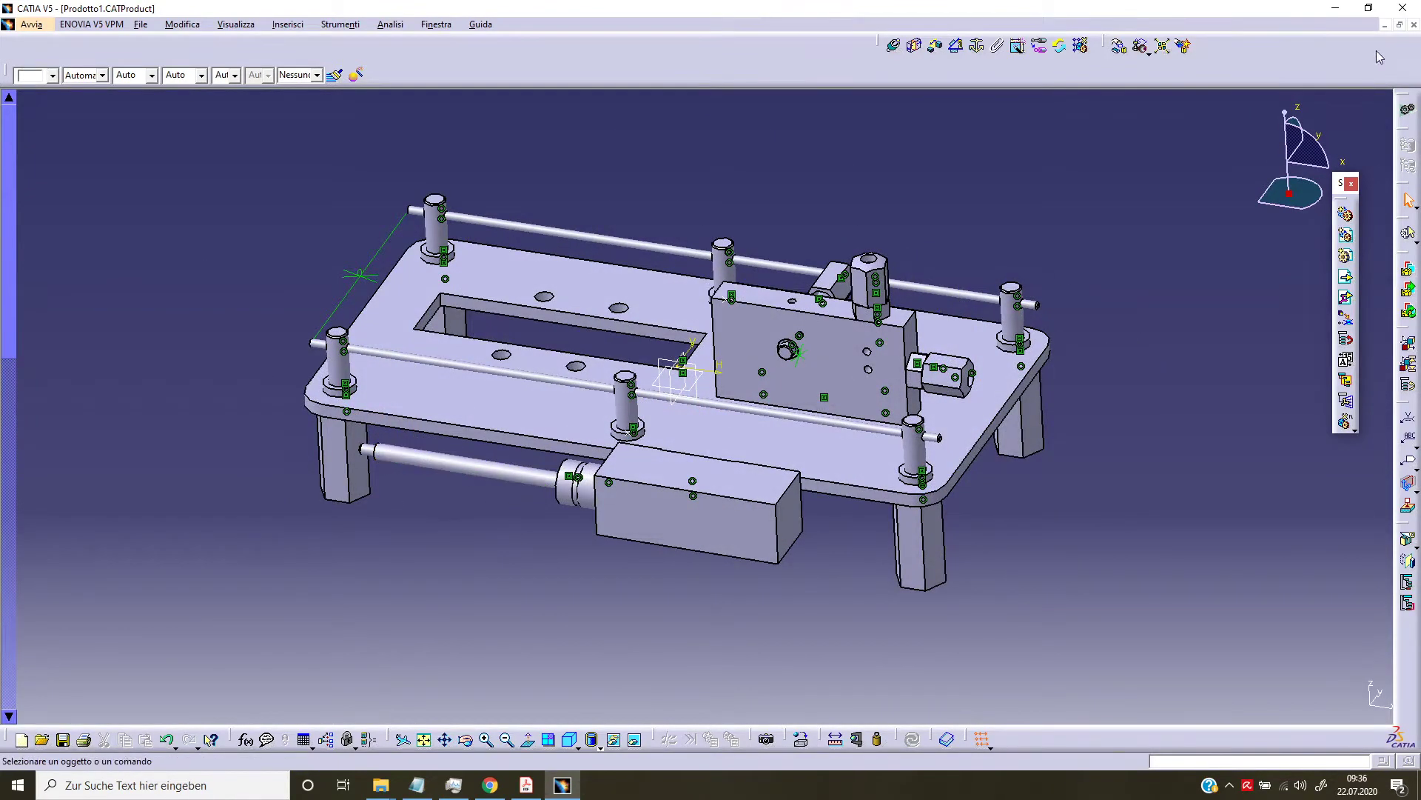
click(1384, 25)
click(30, 30)
mouse_move(56, 60)
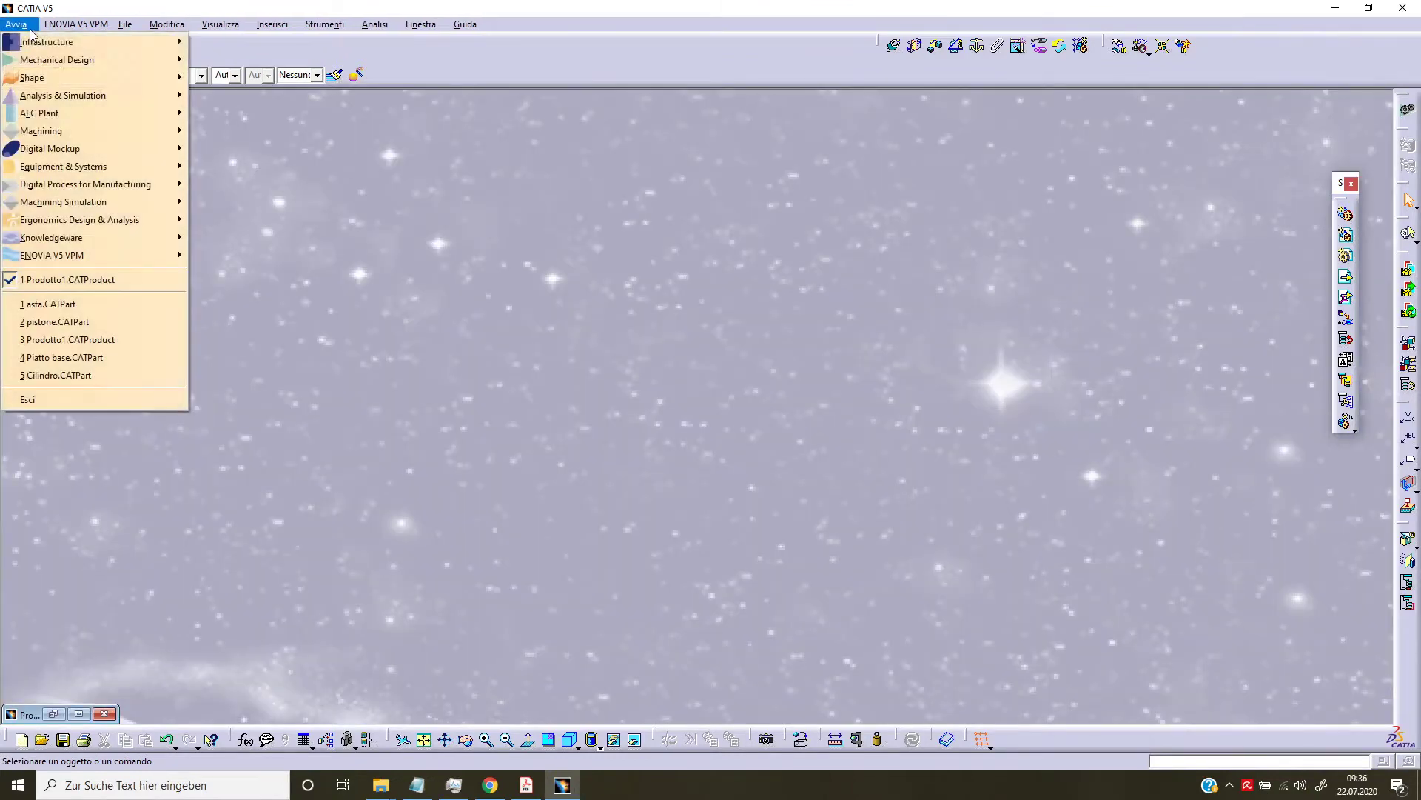
click(214, 59)
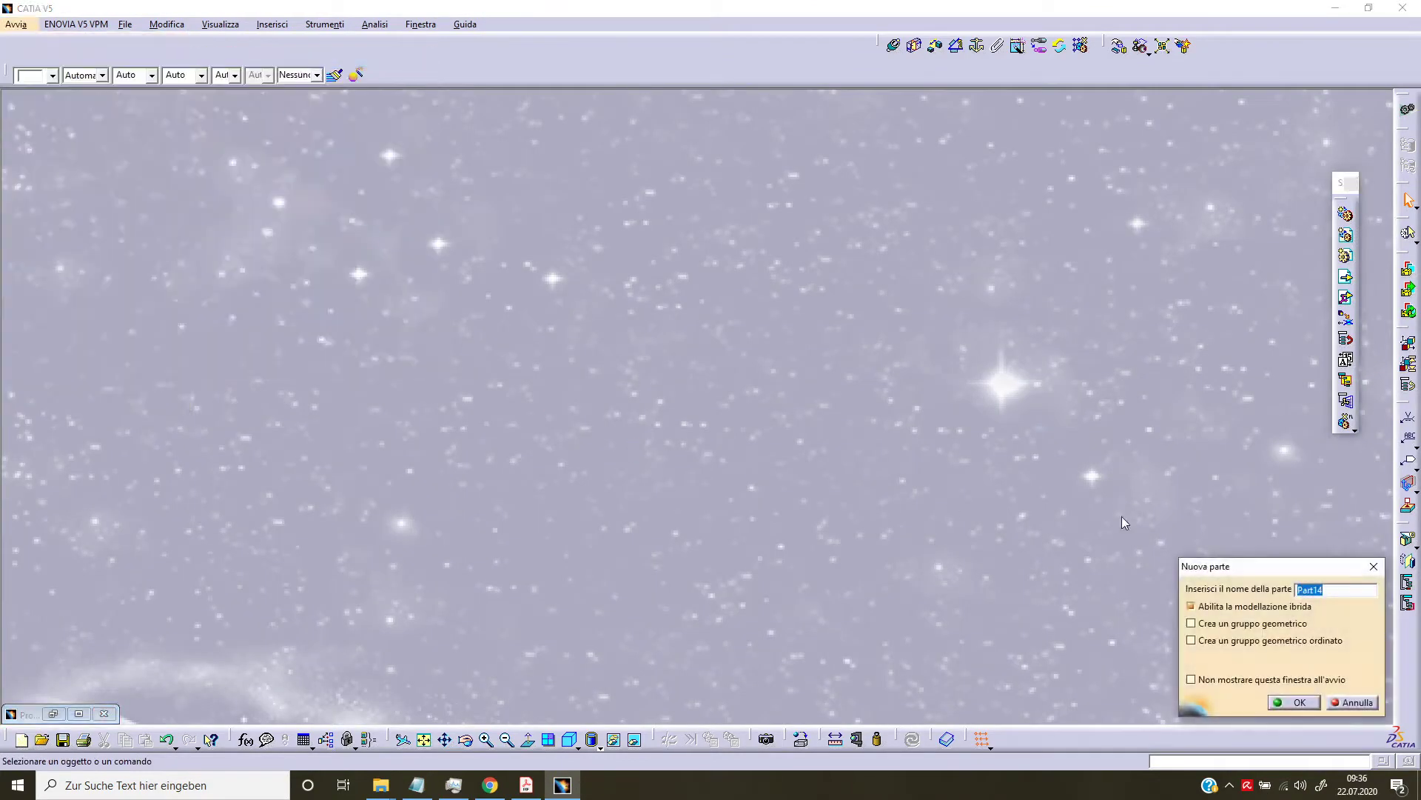
right_click(1314, 593)
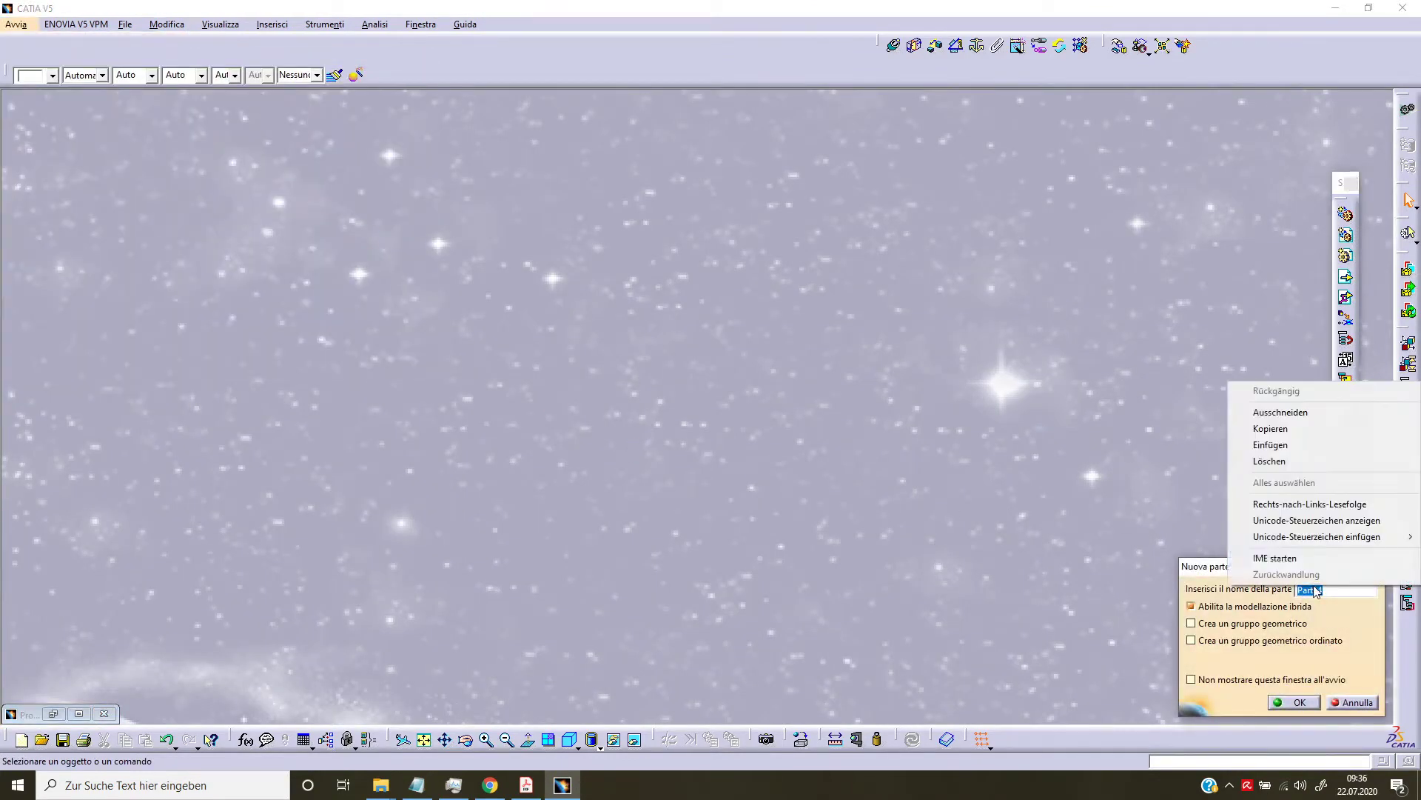
click(1270, 444)
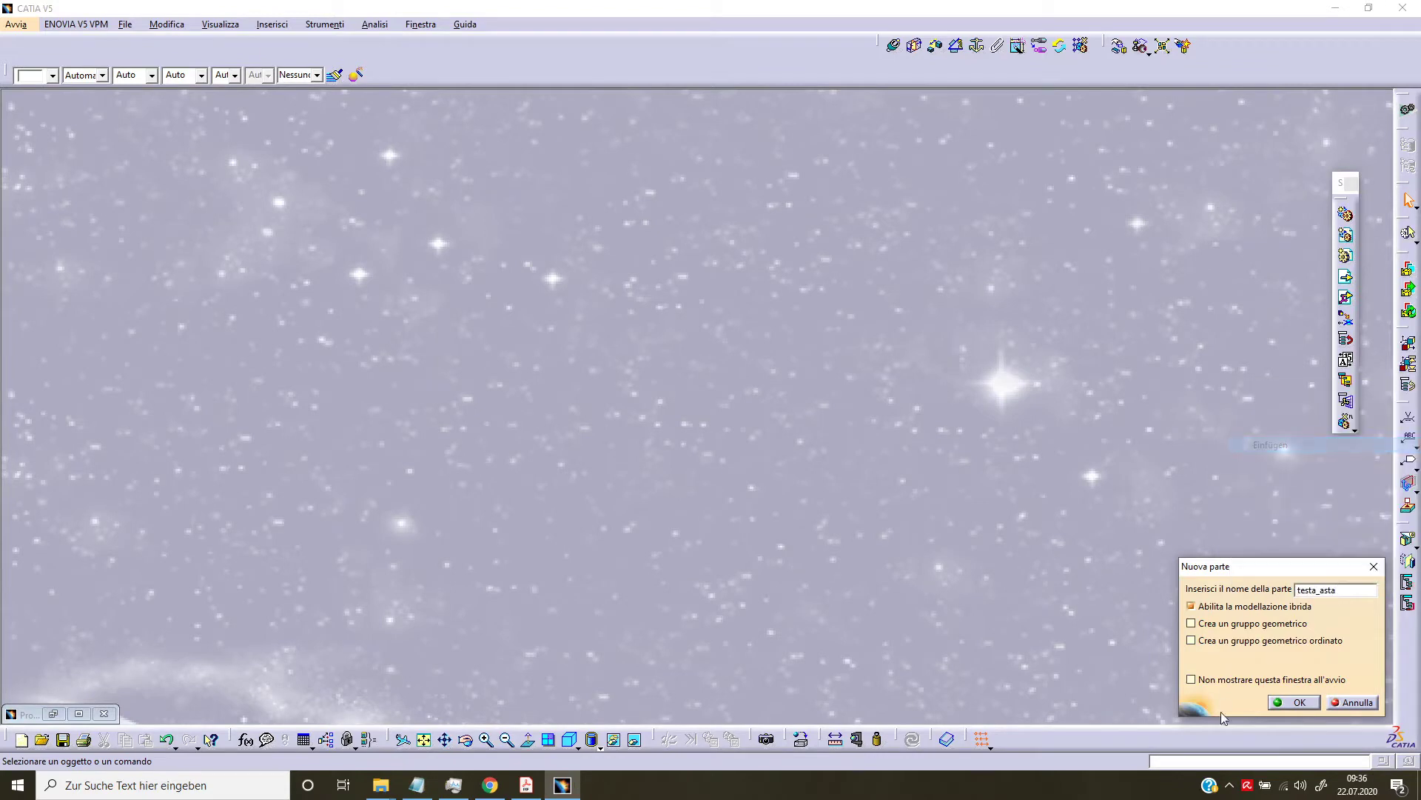
click(1299, 704)
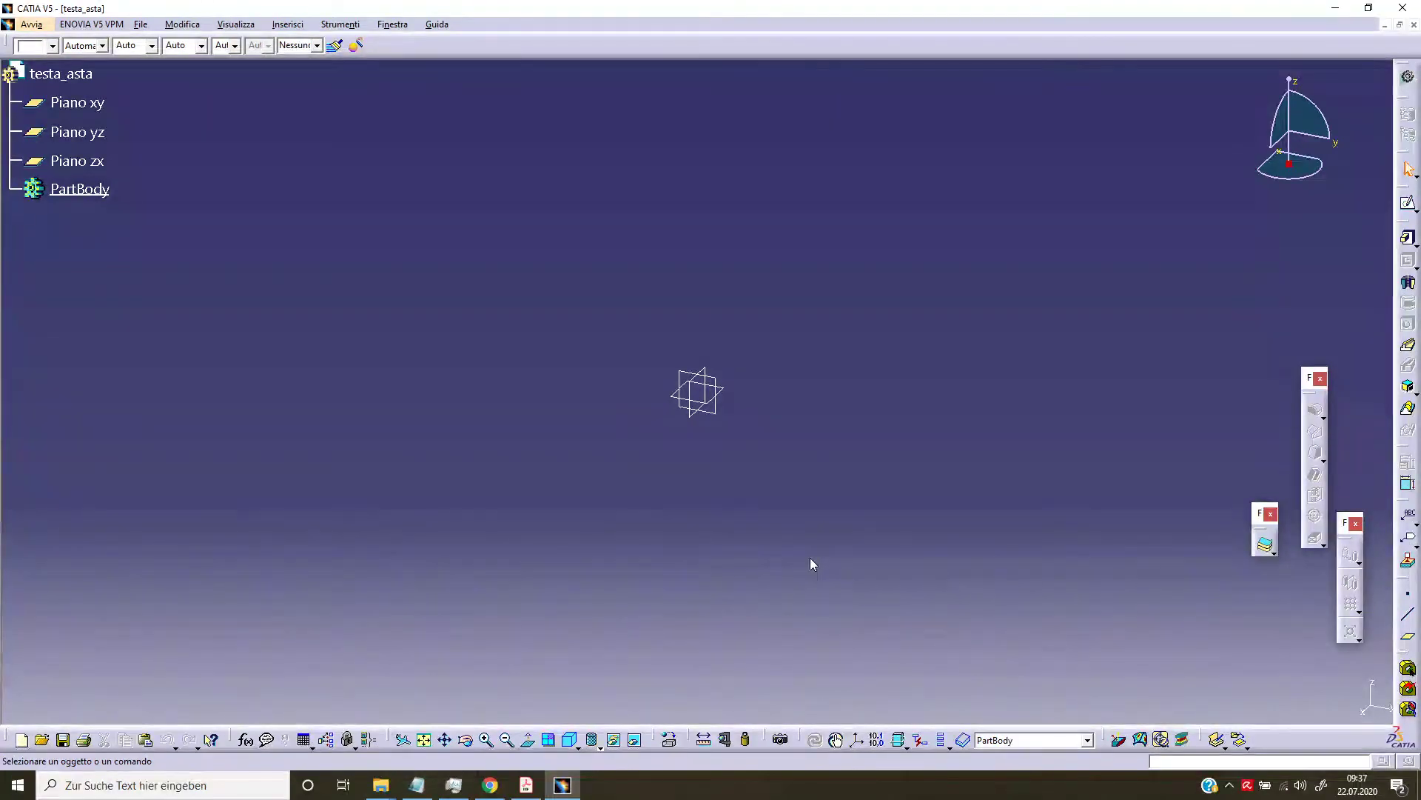
- Start a sketch on the xy plane and draw a circle centred at the origin
click(732, 387)
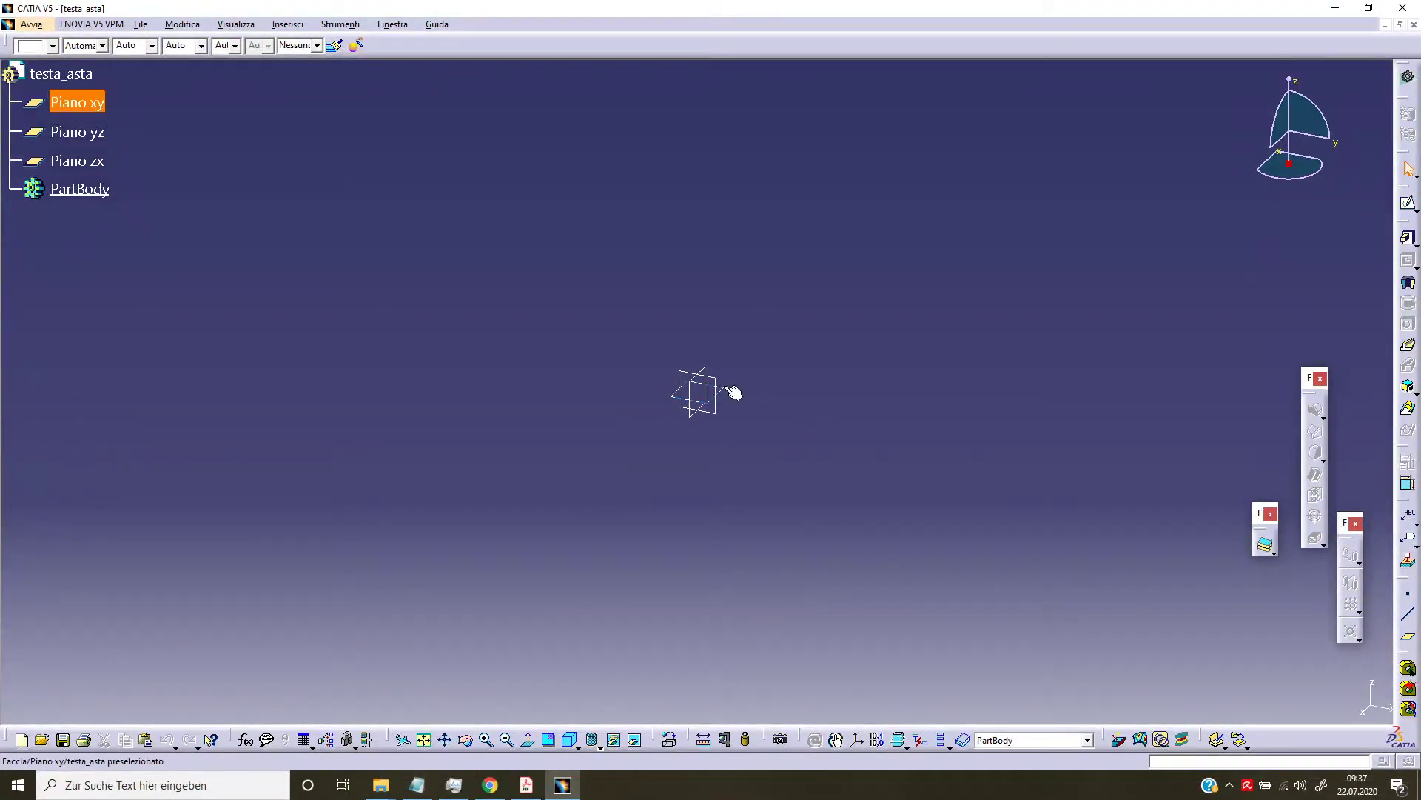
click(1408, 206)
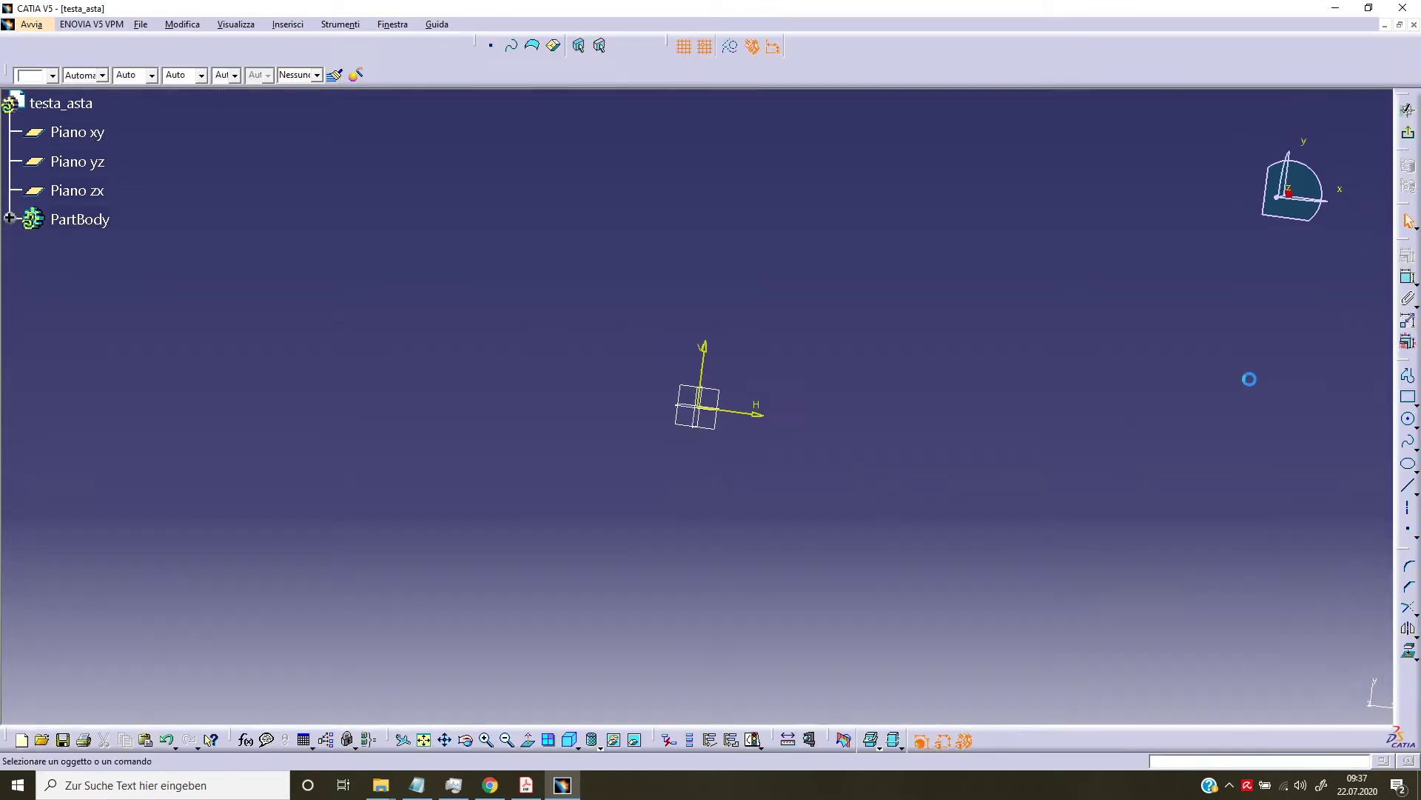
click(1407, 419)
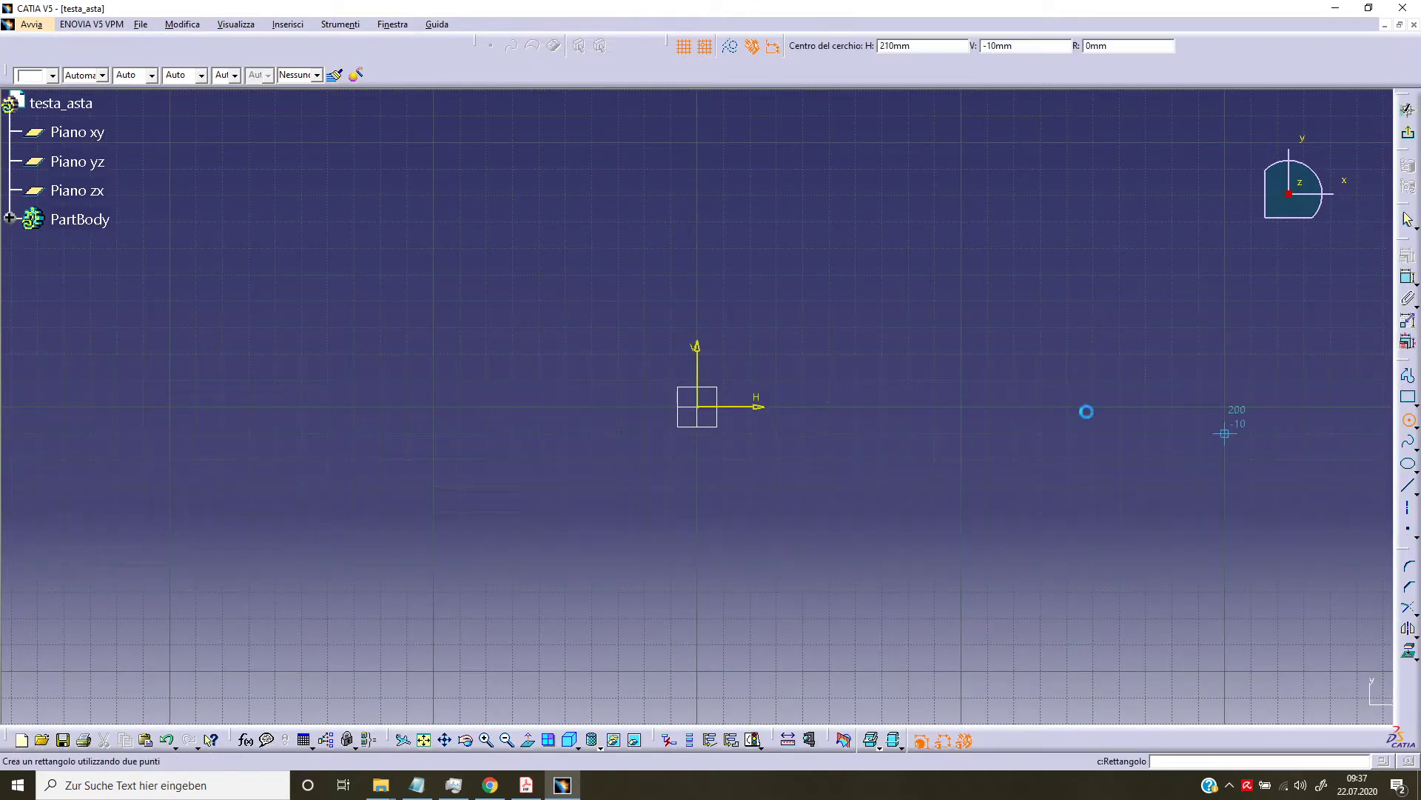
click(697, 406)
click(749, 354)
- Dimension the circle to diameter 6 and exit the sketch
click(1408, 276)
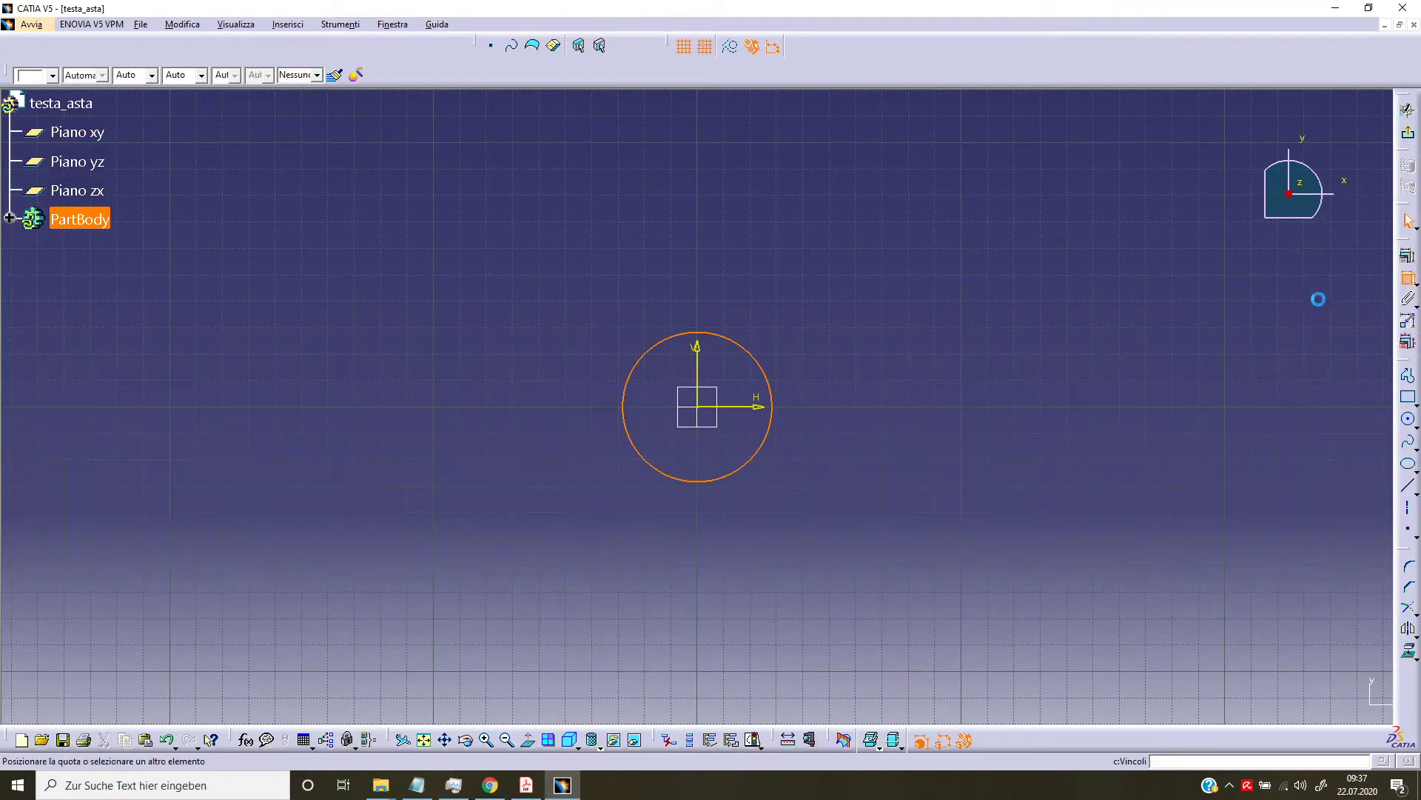
click(871, 372)
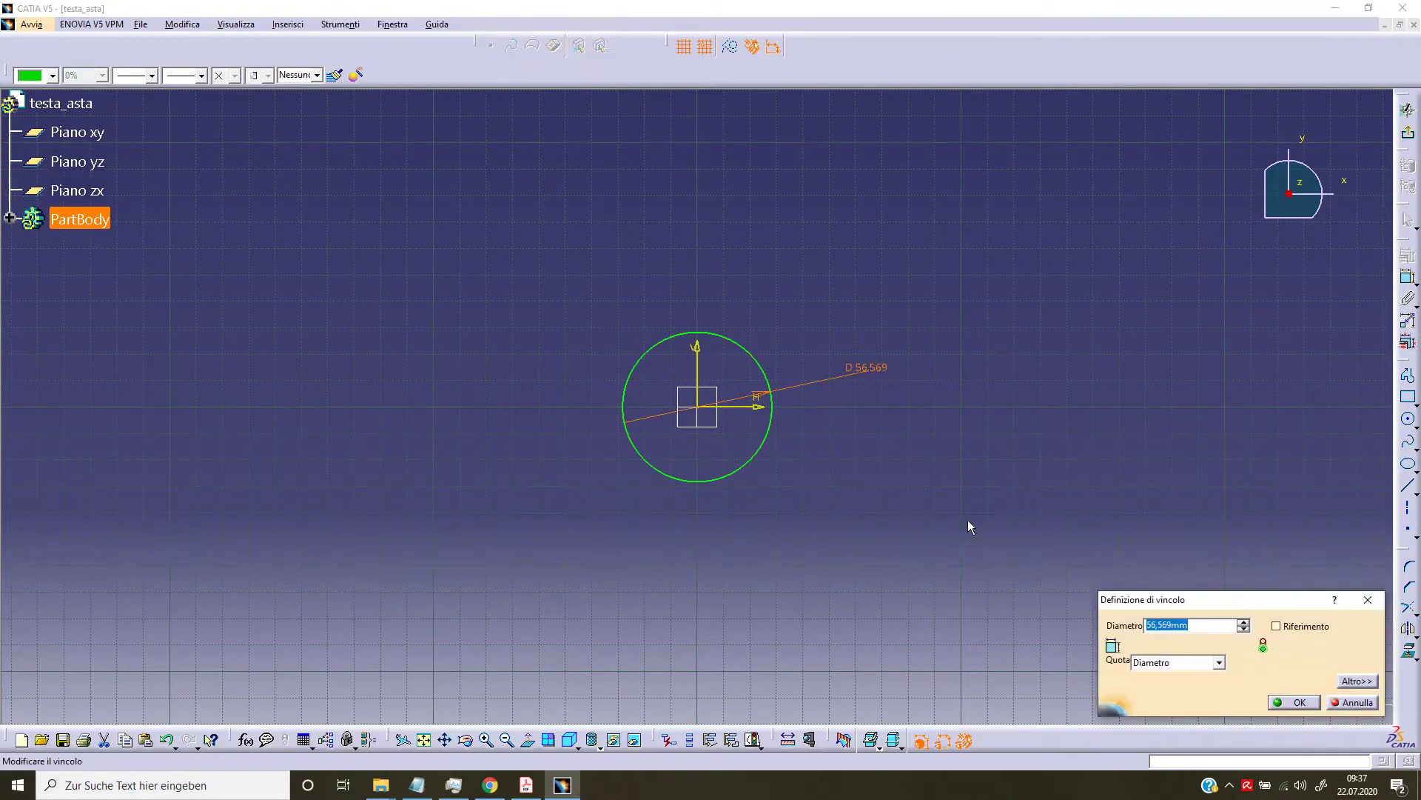
text(6)
key(Return)
middle_drag(749, 496, 726, 408)
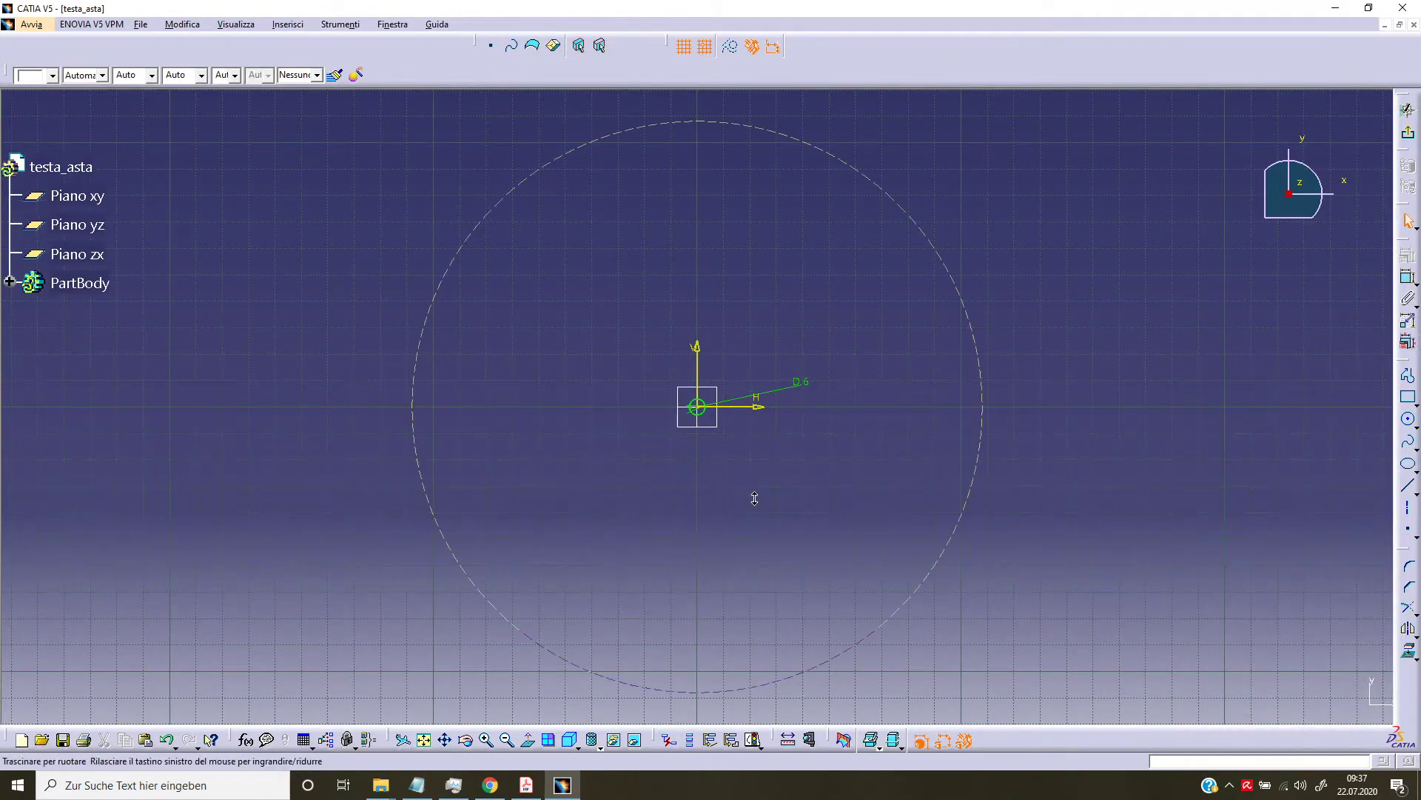
middle_drag(793, 496, 873, 341)
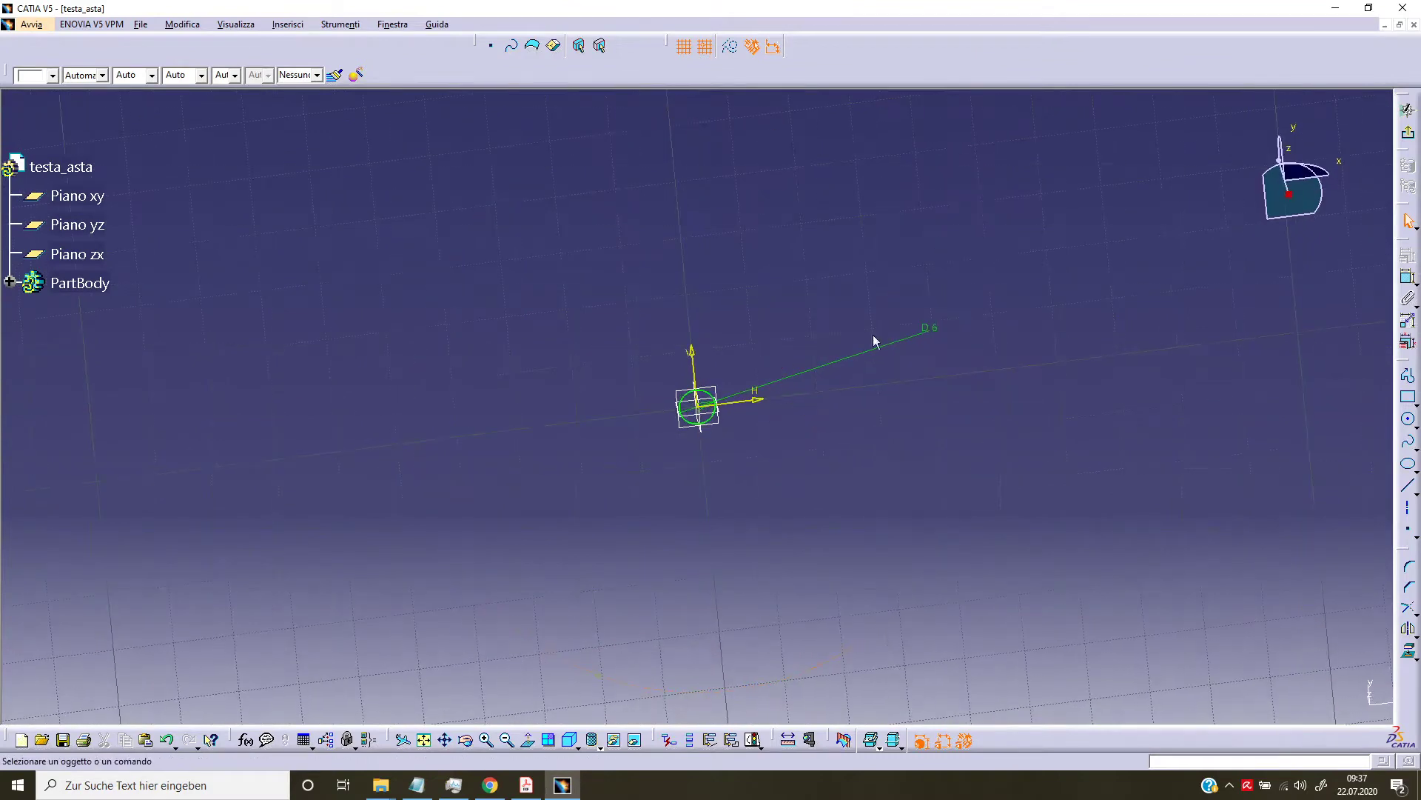
click(1405, 135)
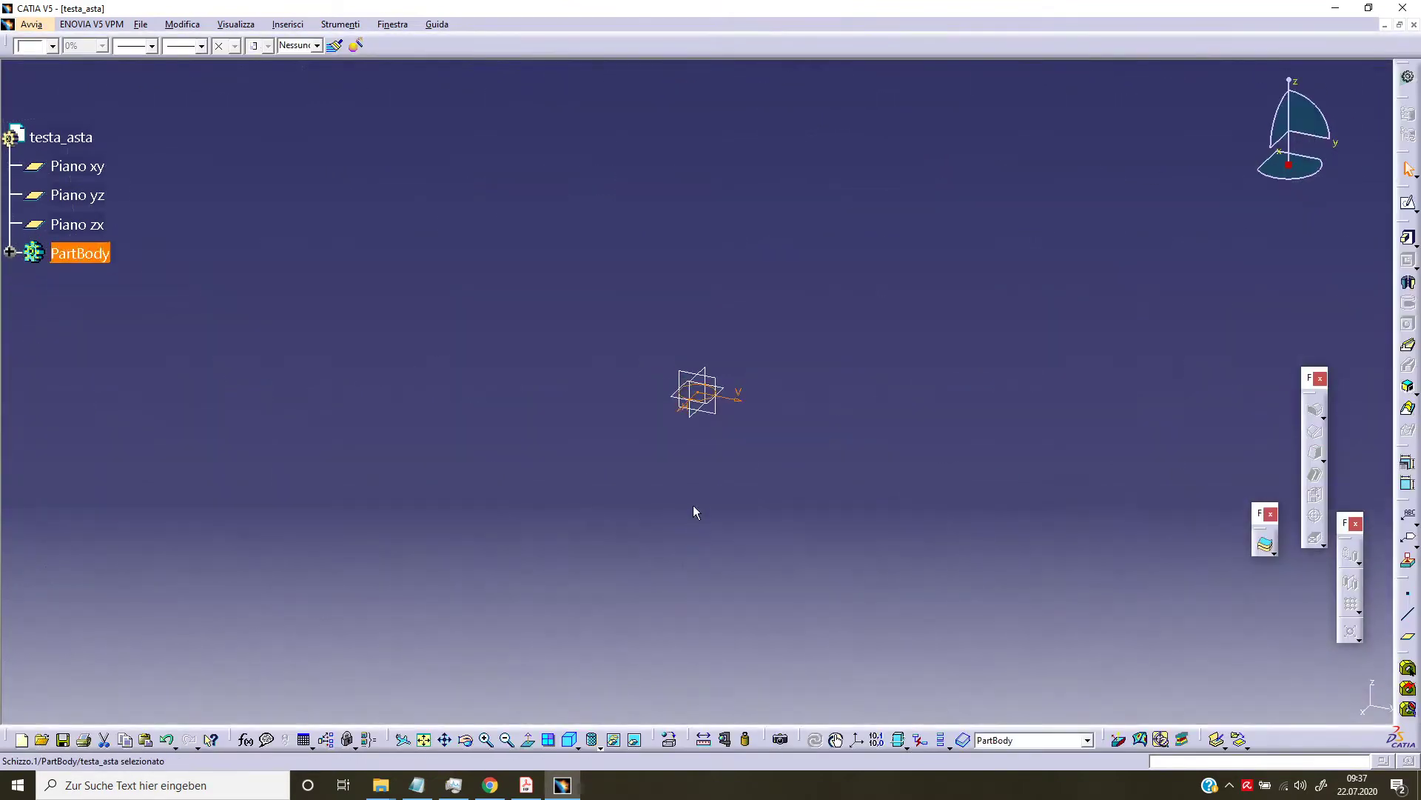
middle_drag(693, 505, 691, 477)
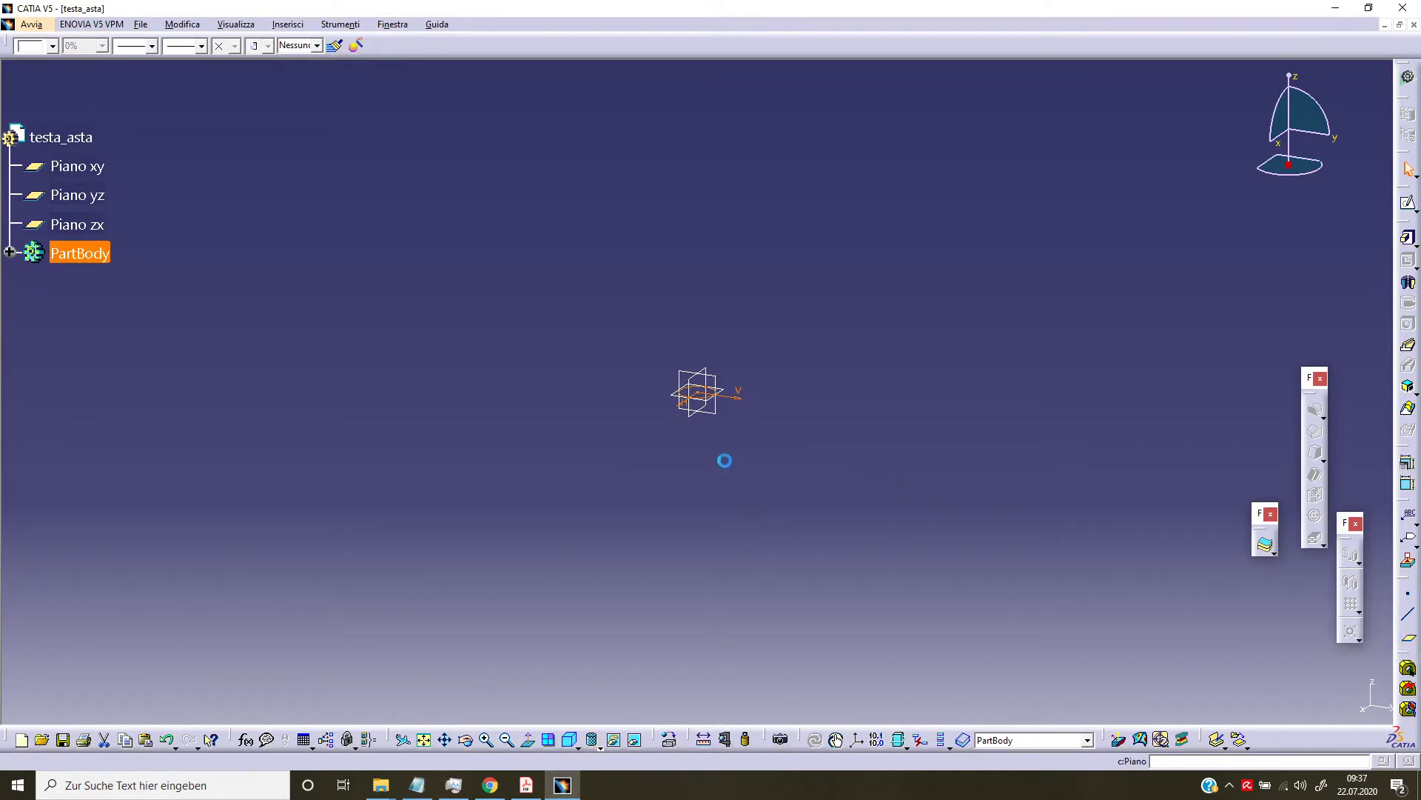
- Create a plane offset 20 mm from the xy plane, flipped to lie below it
click(818, 460)
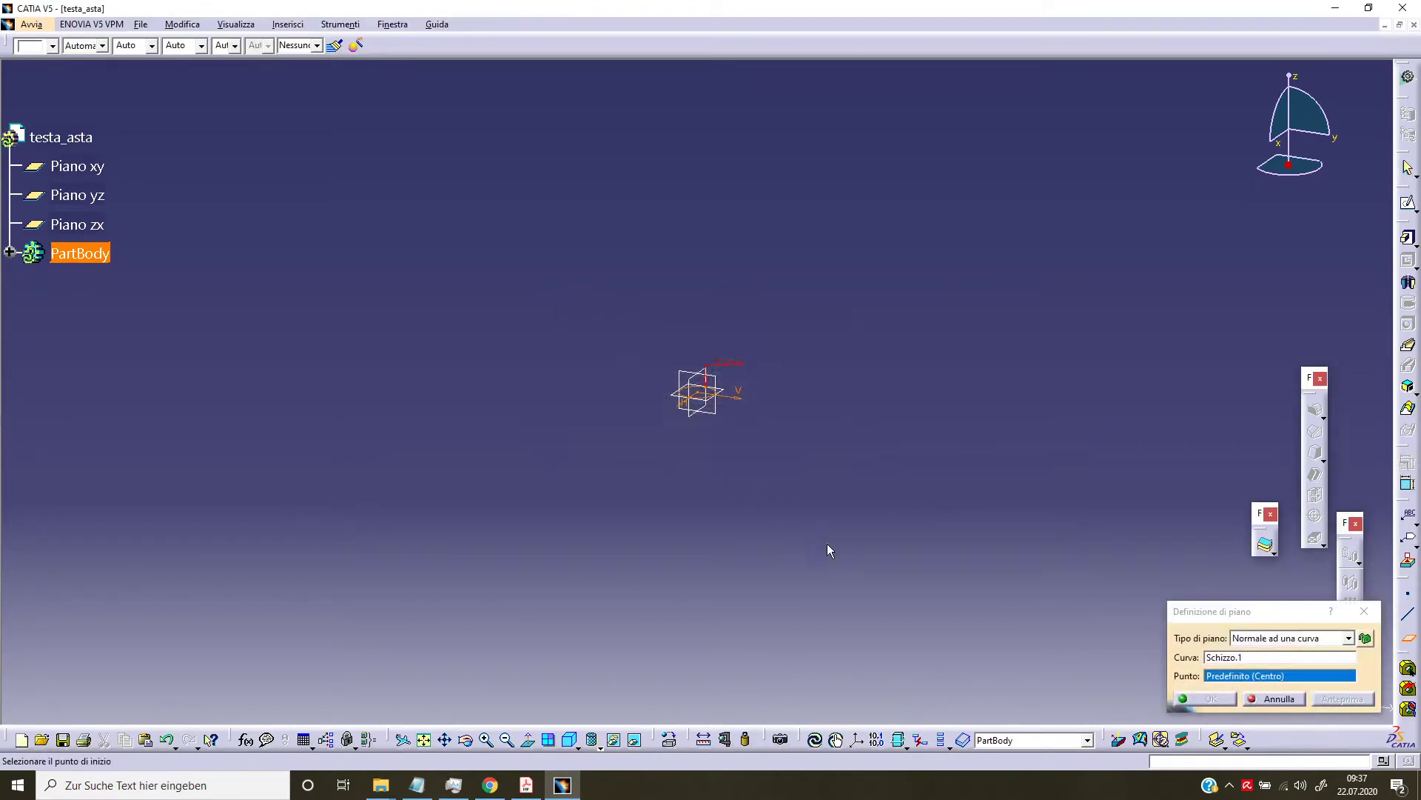
click(1263, 701)
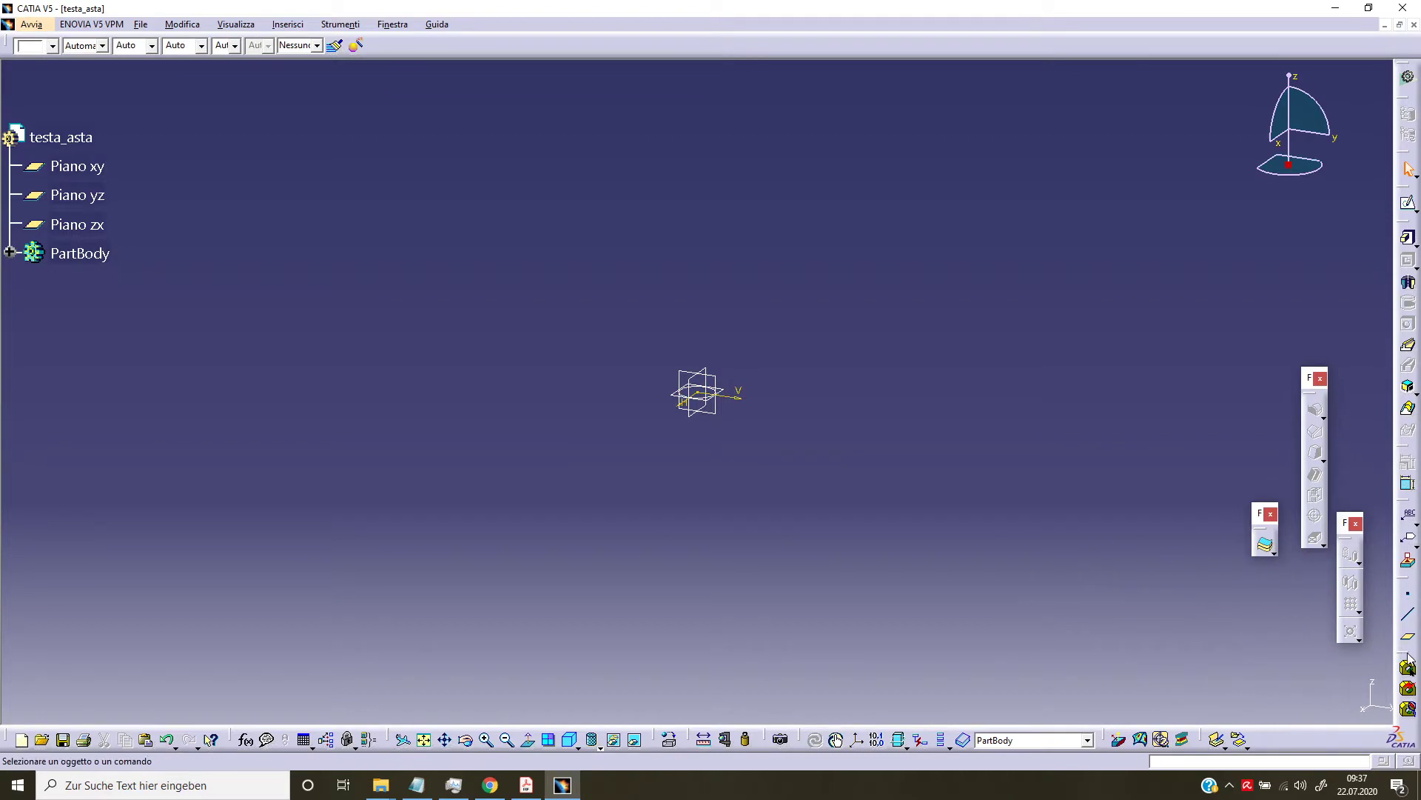
click(1381, 637)
middle_drag(815, 434, 761, 508)
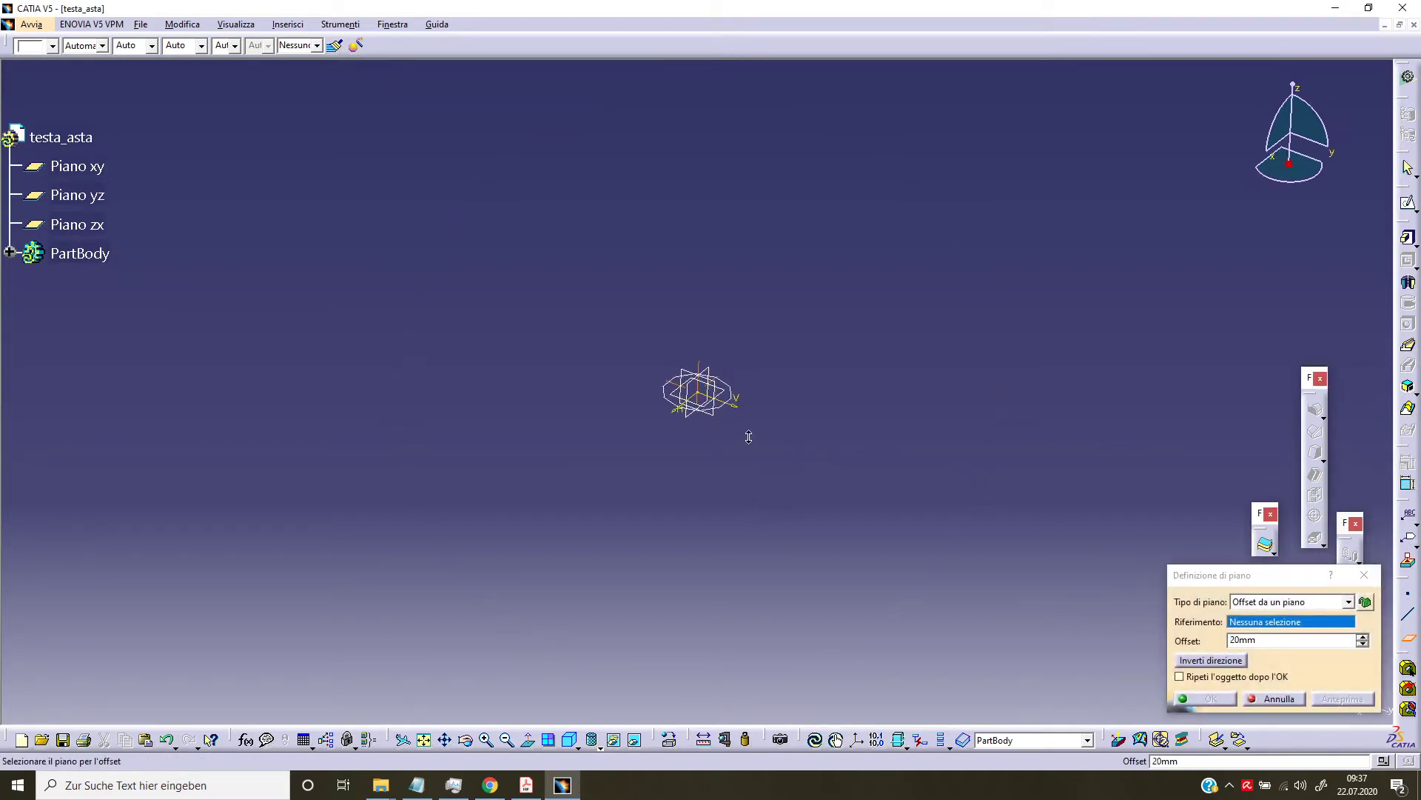
click(726, 388)
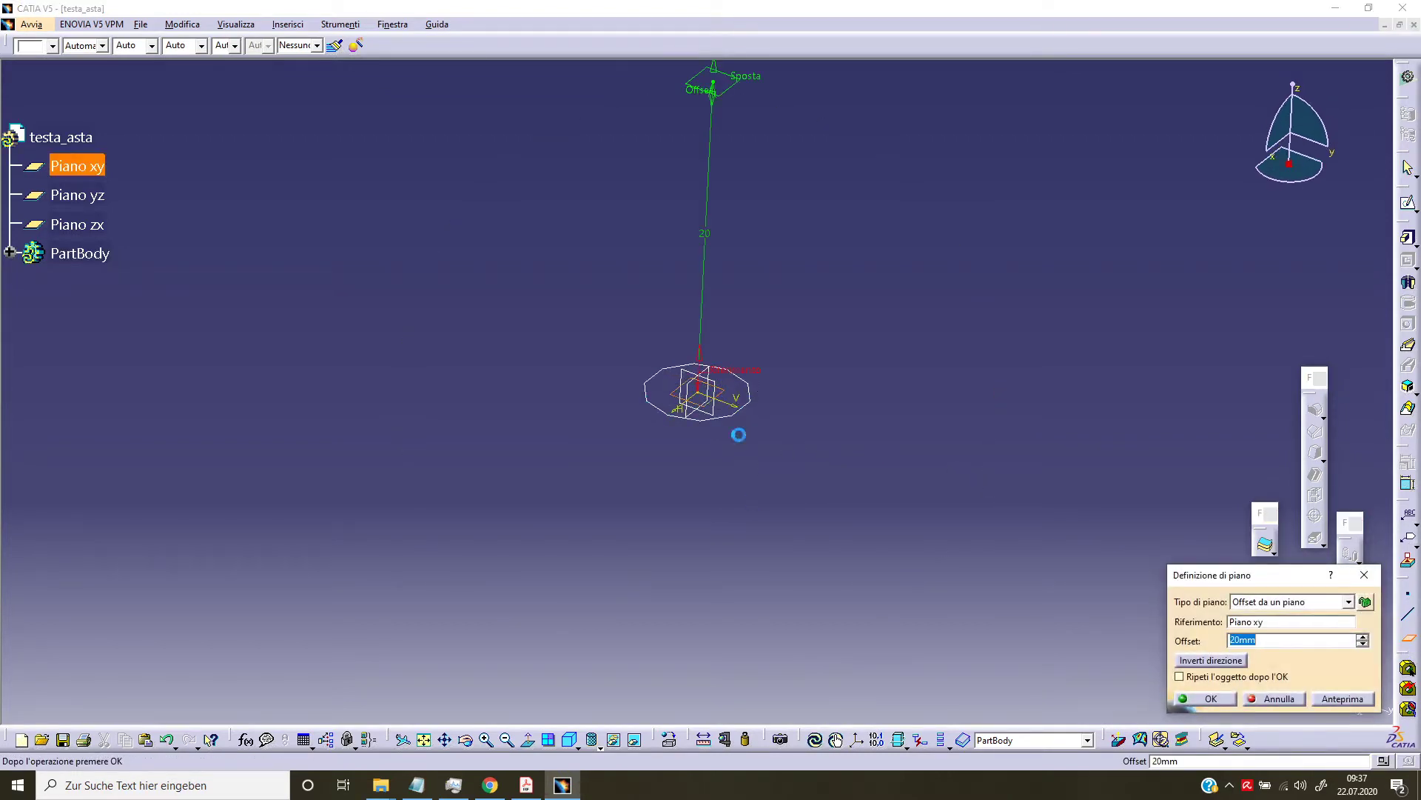
click(1204, 658)
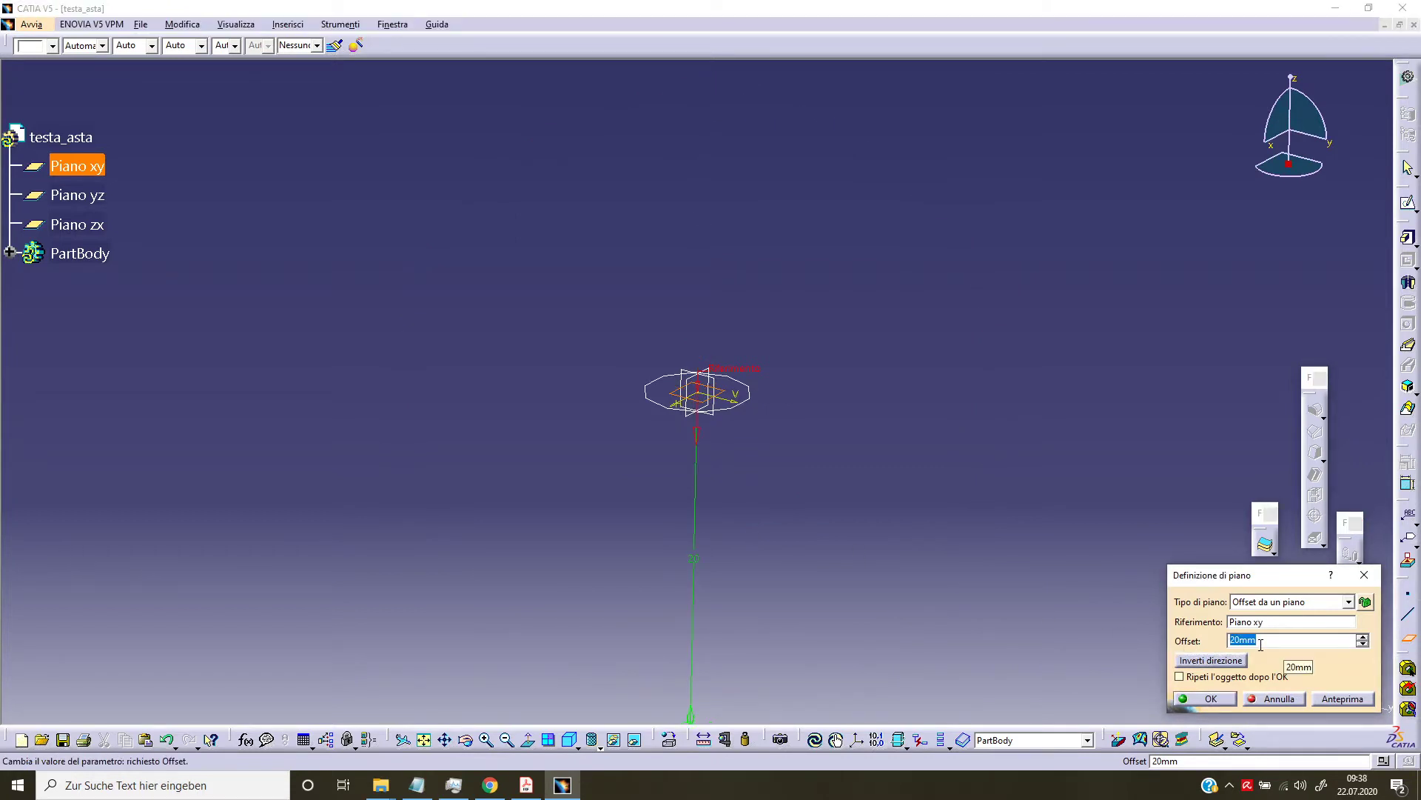
click(1207, 699)
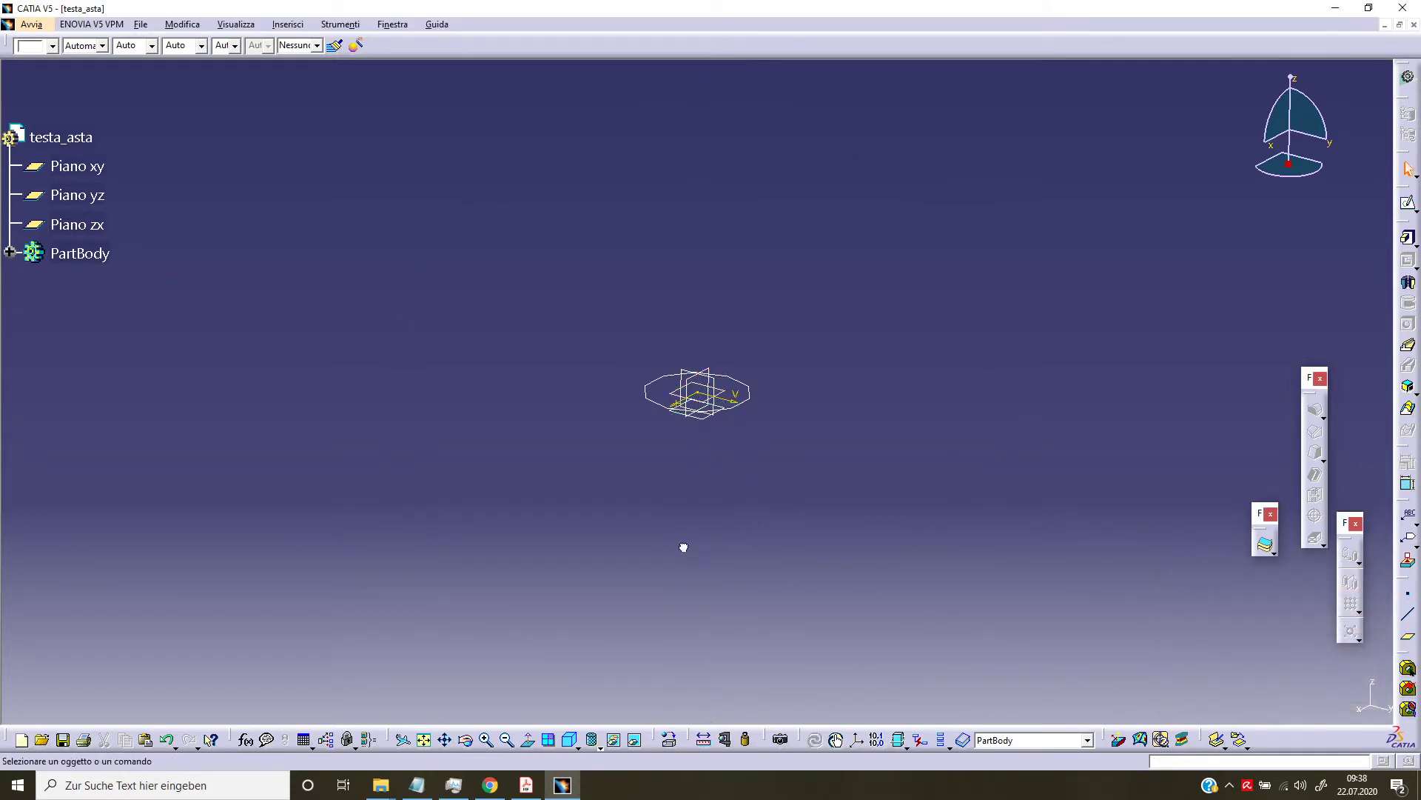
middle_drag(682, 546, 692, 437)
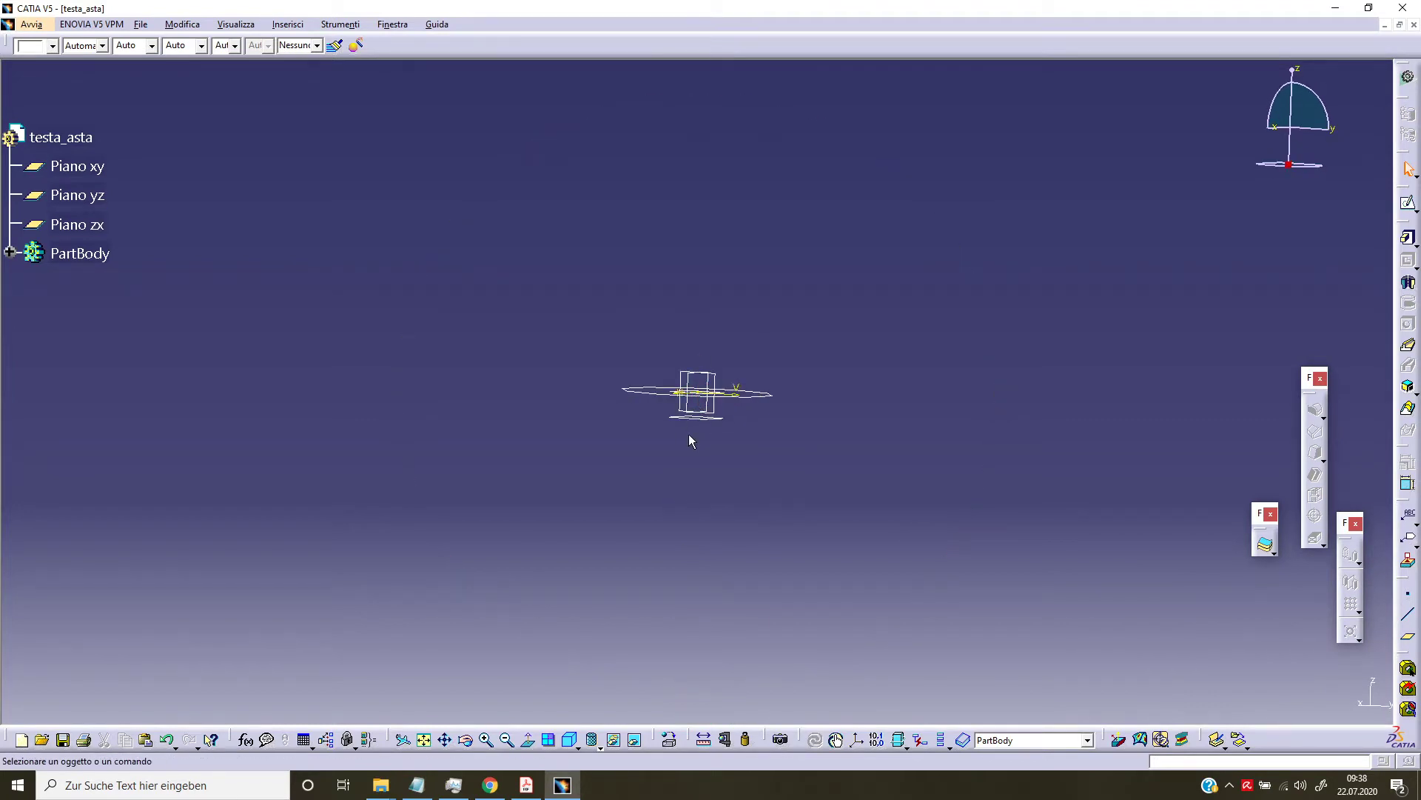
- Open a sketch on the offset plane and draw a large circle centred on the origin
click(722, 415)
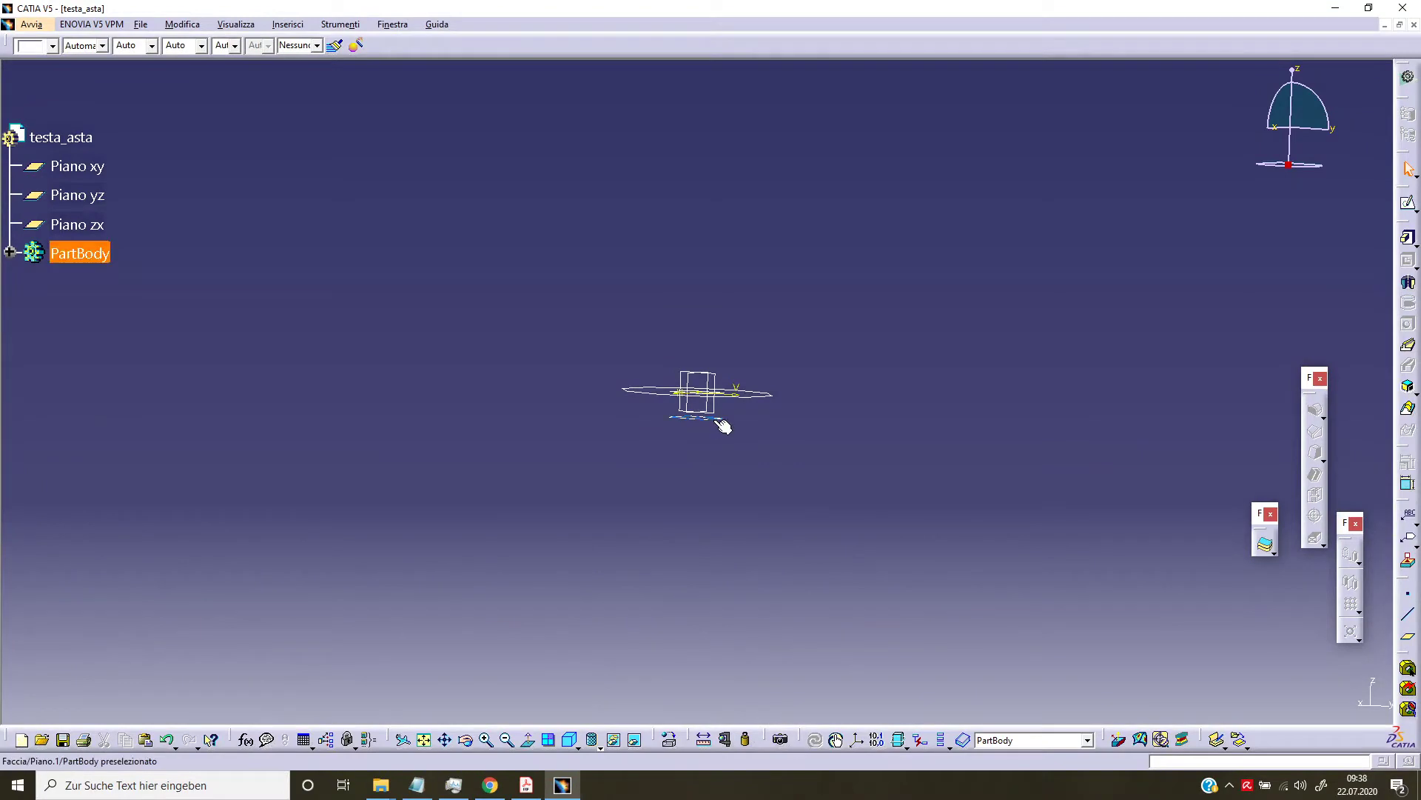
mouse_move(720, 413)
middle_down()
mouse_move(720, 311)
mouse_move(735, 384)
middle_up()
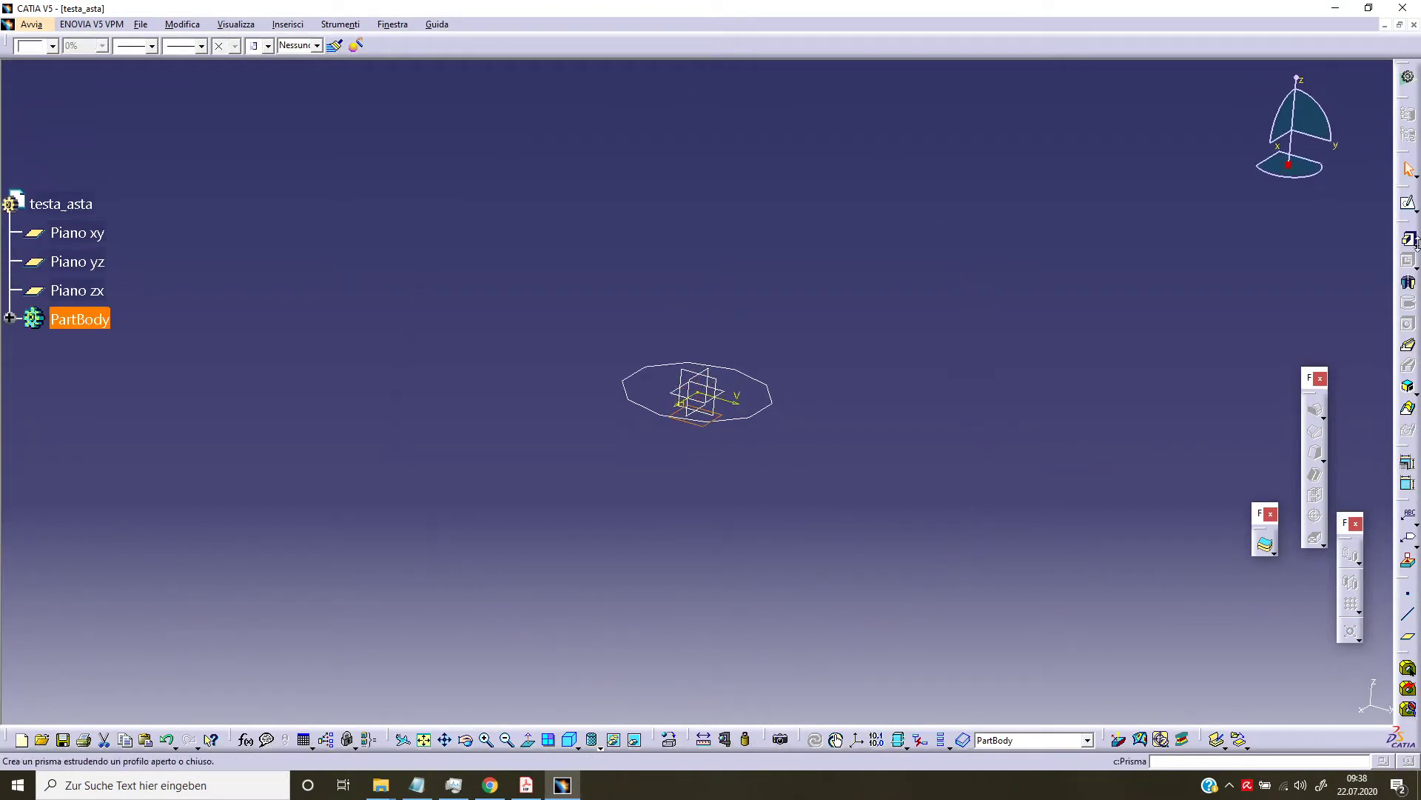
click(1408, 203)
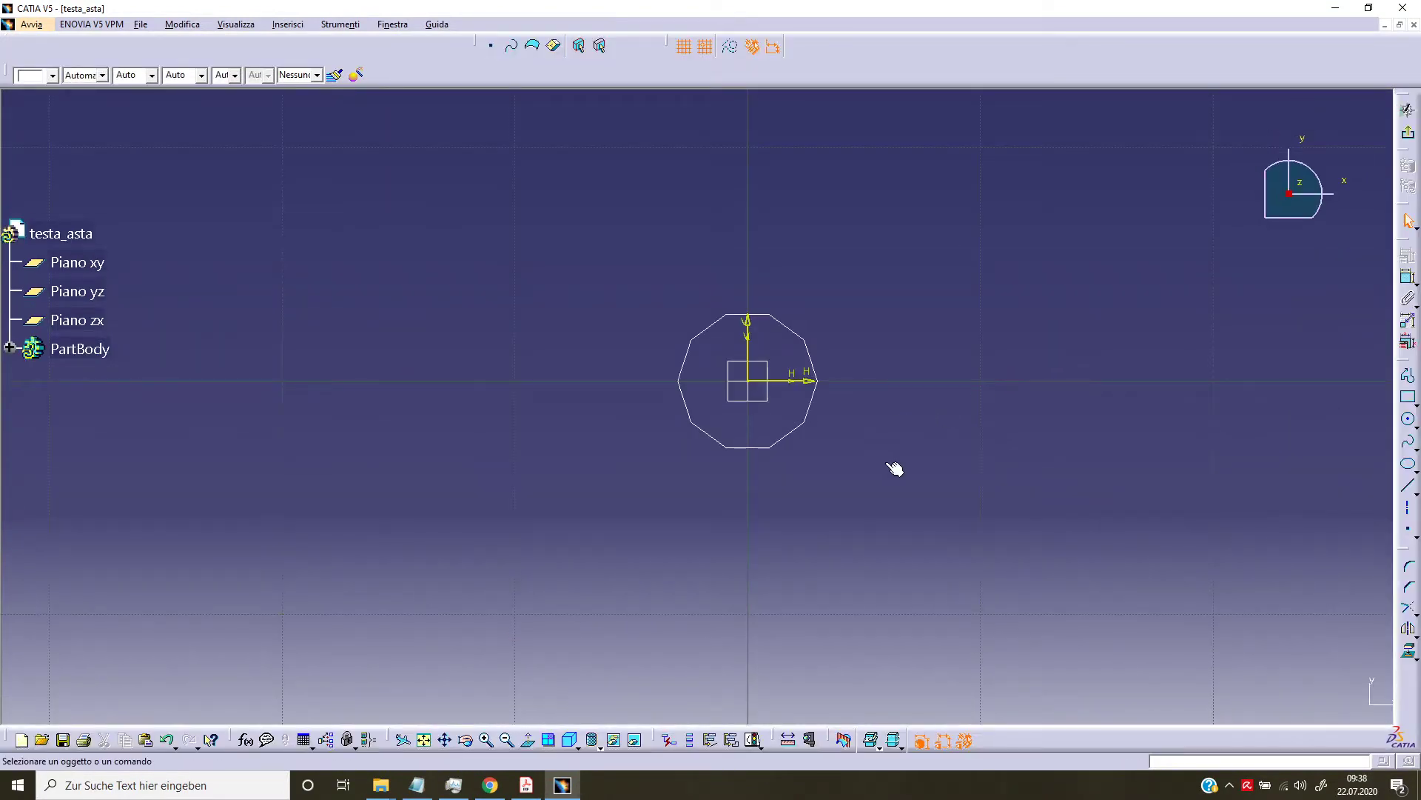
click(1401, 421)
click(748, 380)
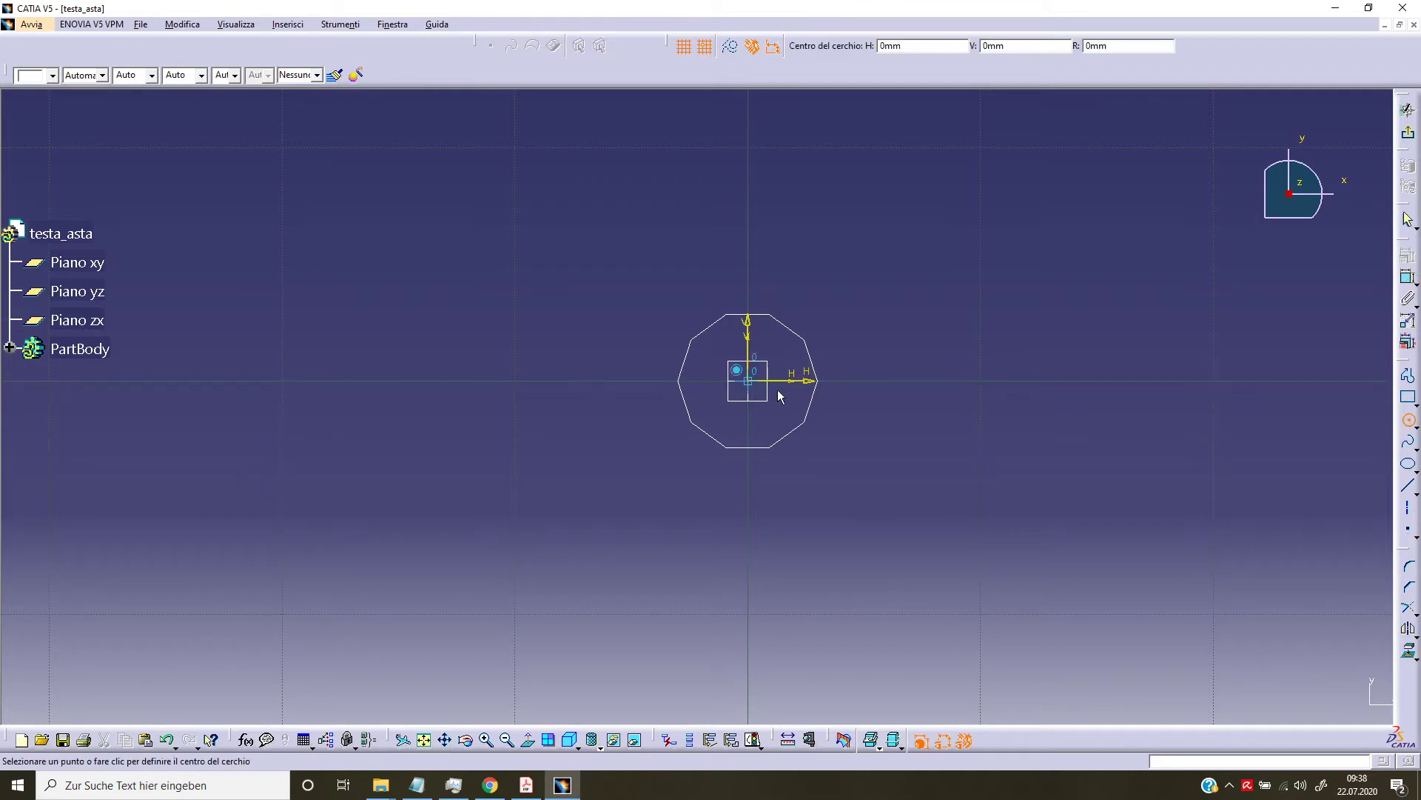
click(981, 380)
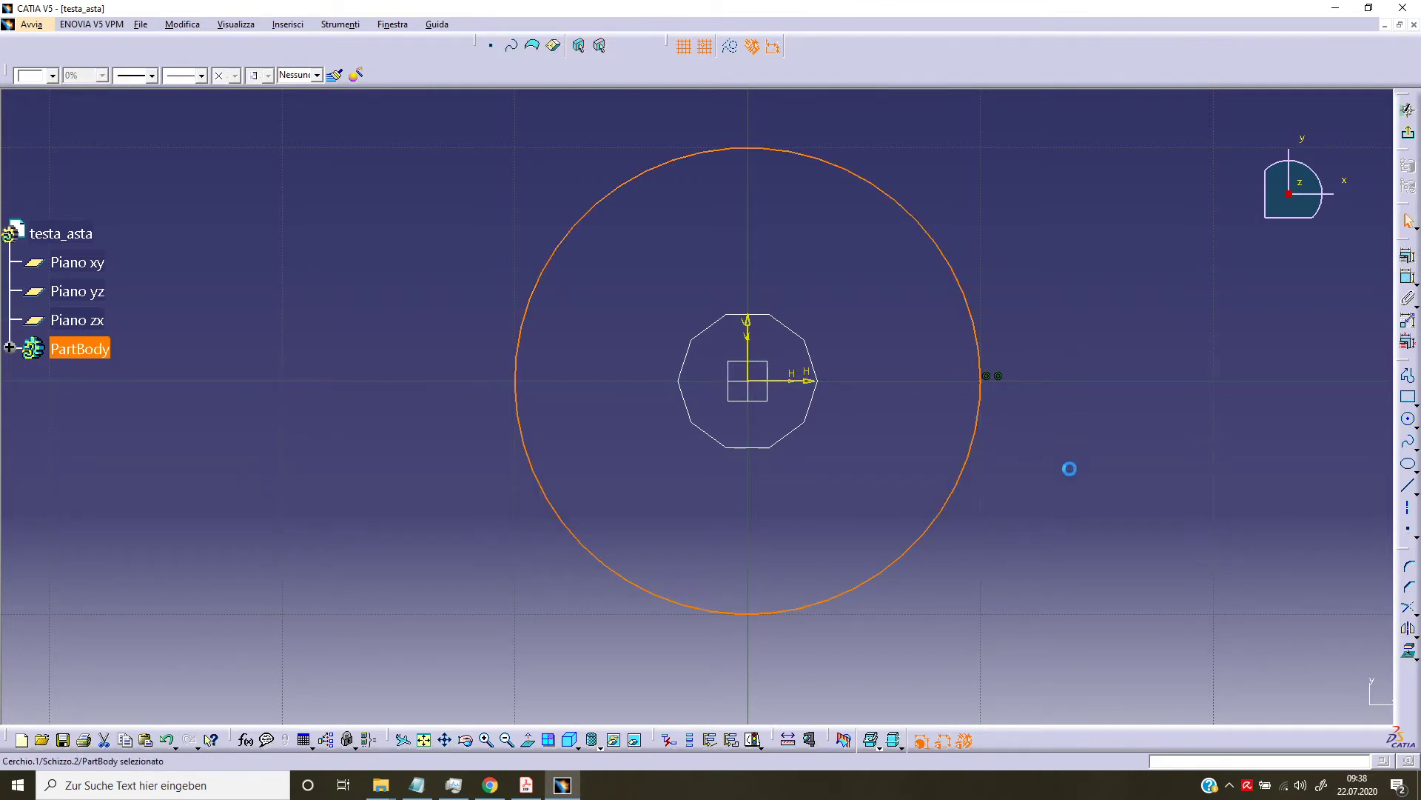
- Make the circle concentric with the decagon
ctrl+click(812, 405)
click(1407, 256)
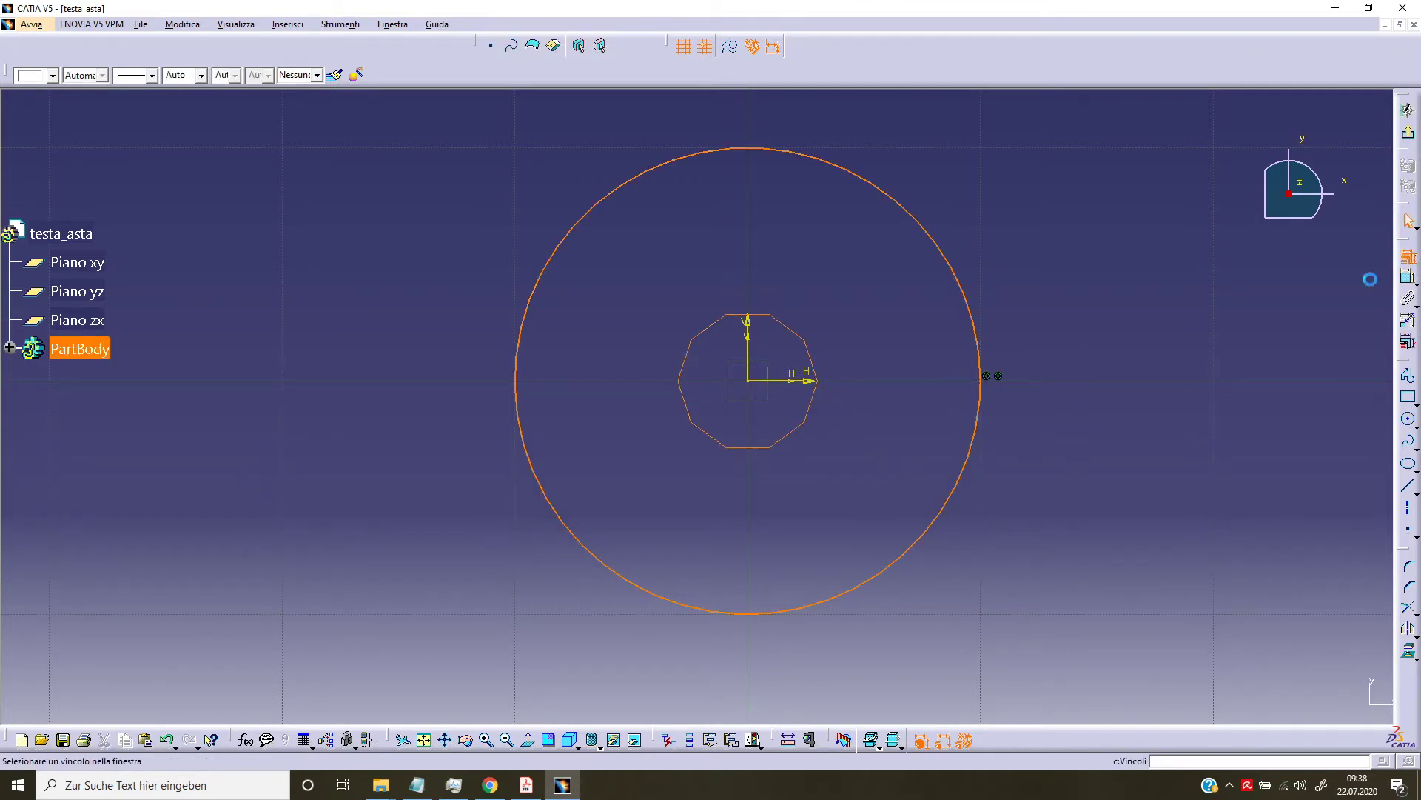
click(1306, 576)
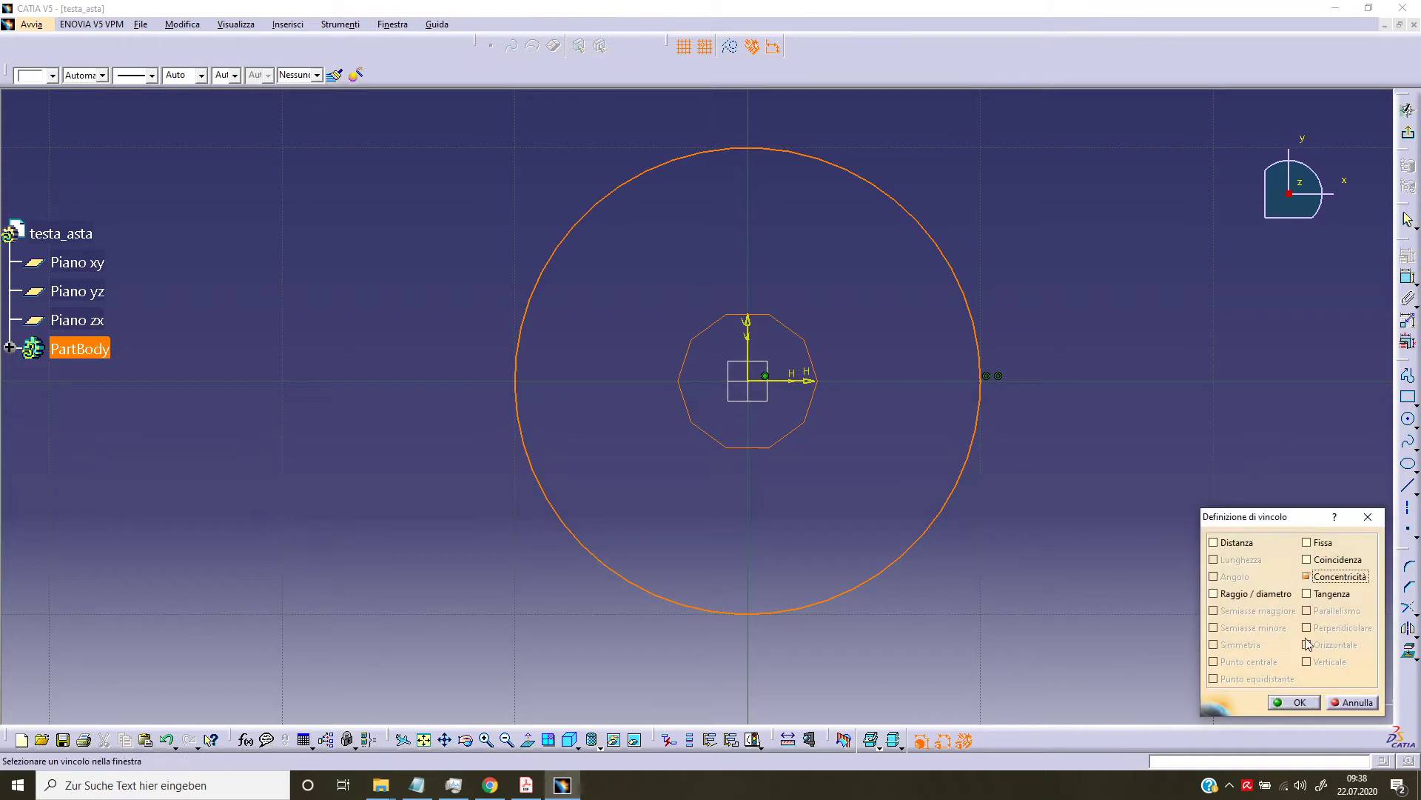
click(1295, 701)
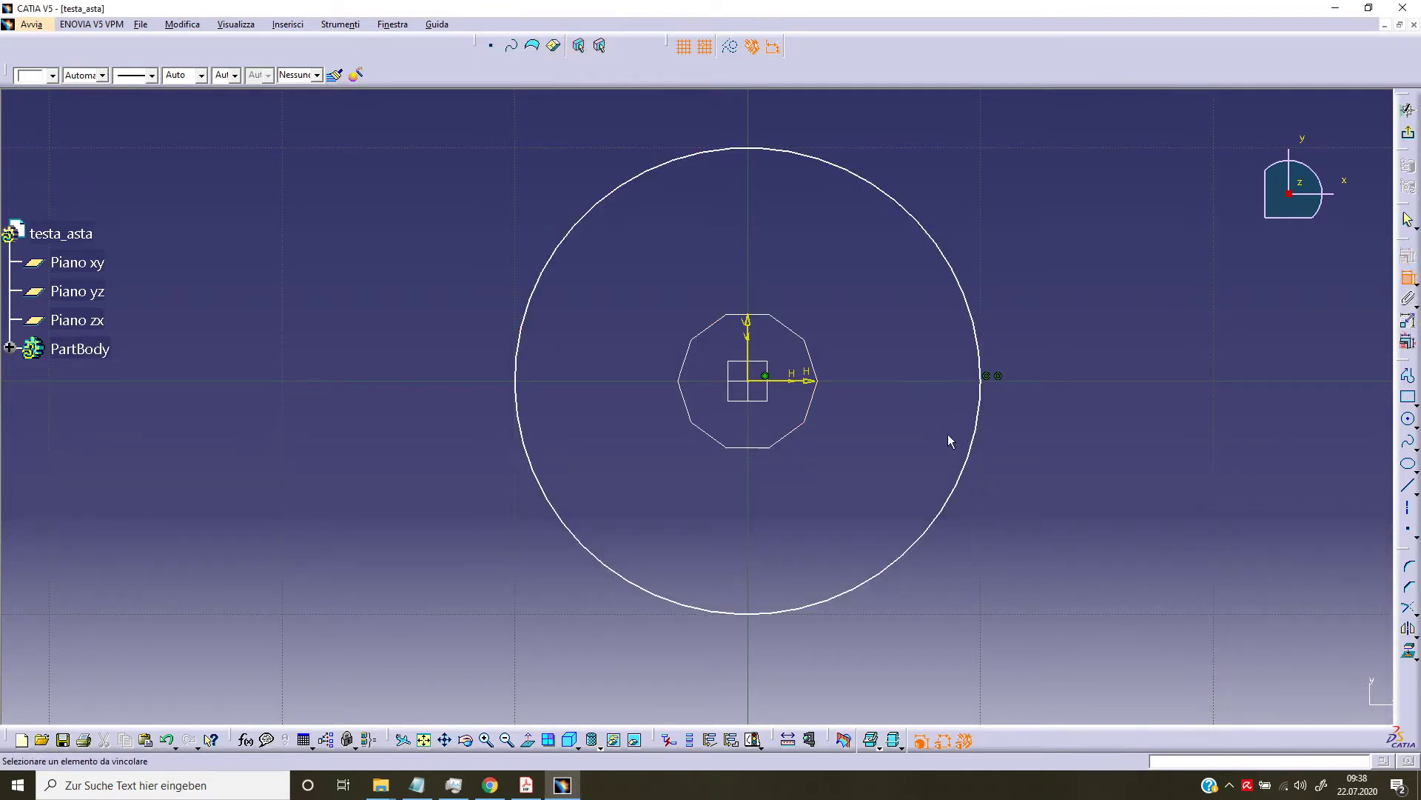
- Set the circle's diameter to 3 and exit the sketch
click(975, 443)
click(1003, 416)
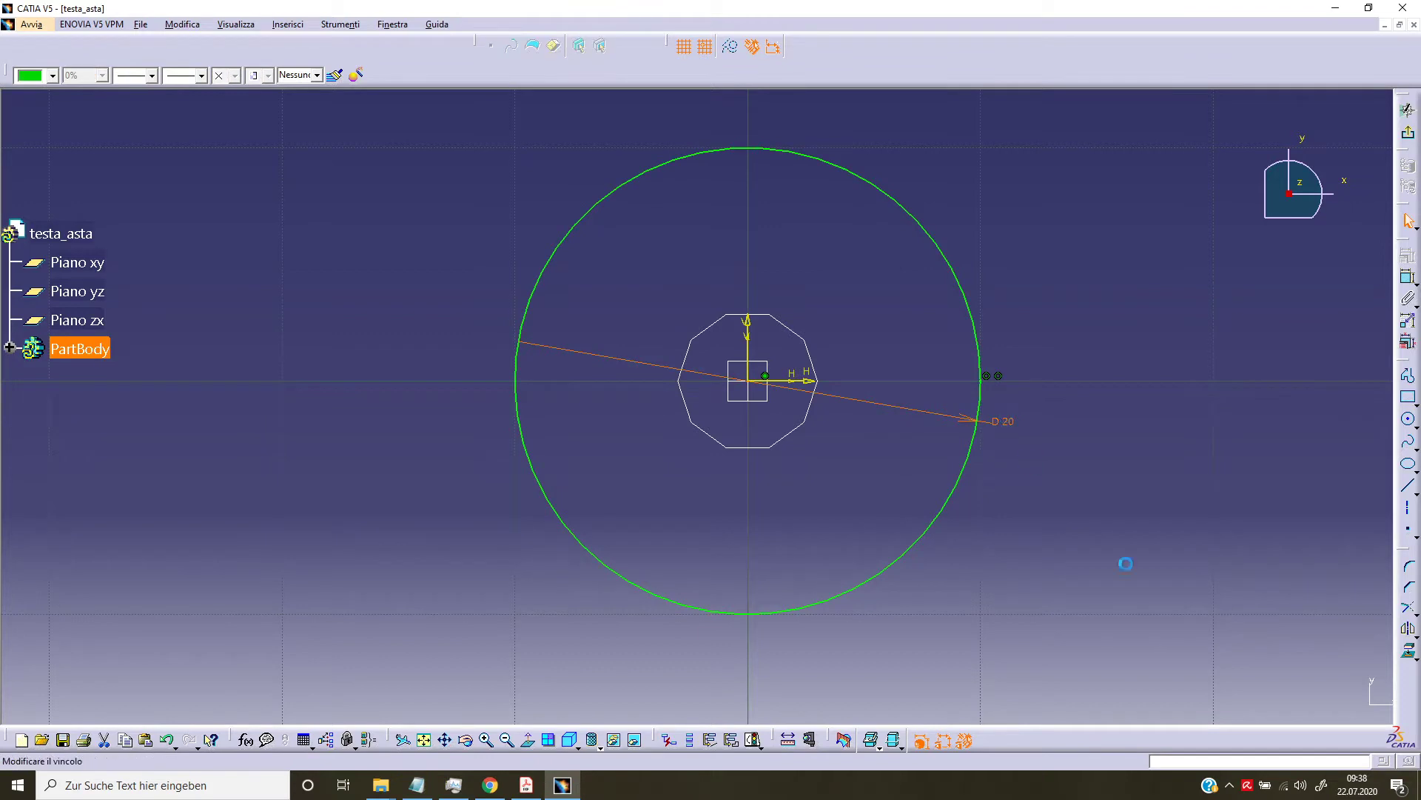
text(3)
key(Return)
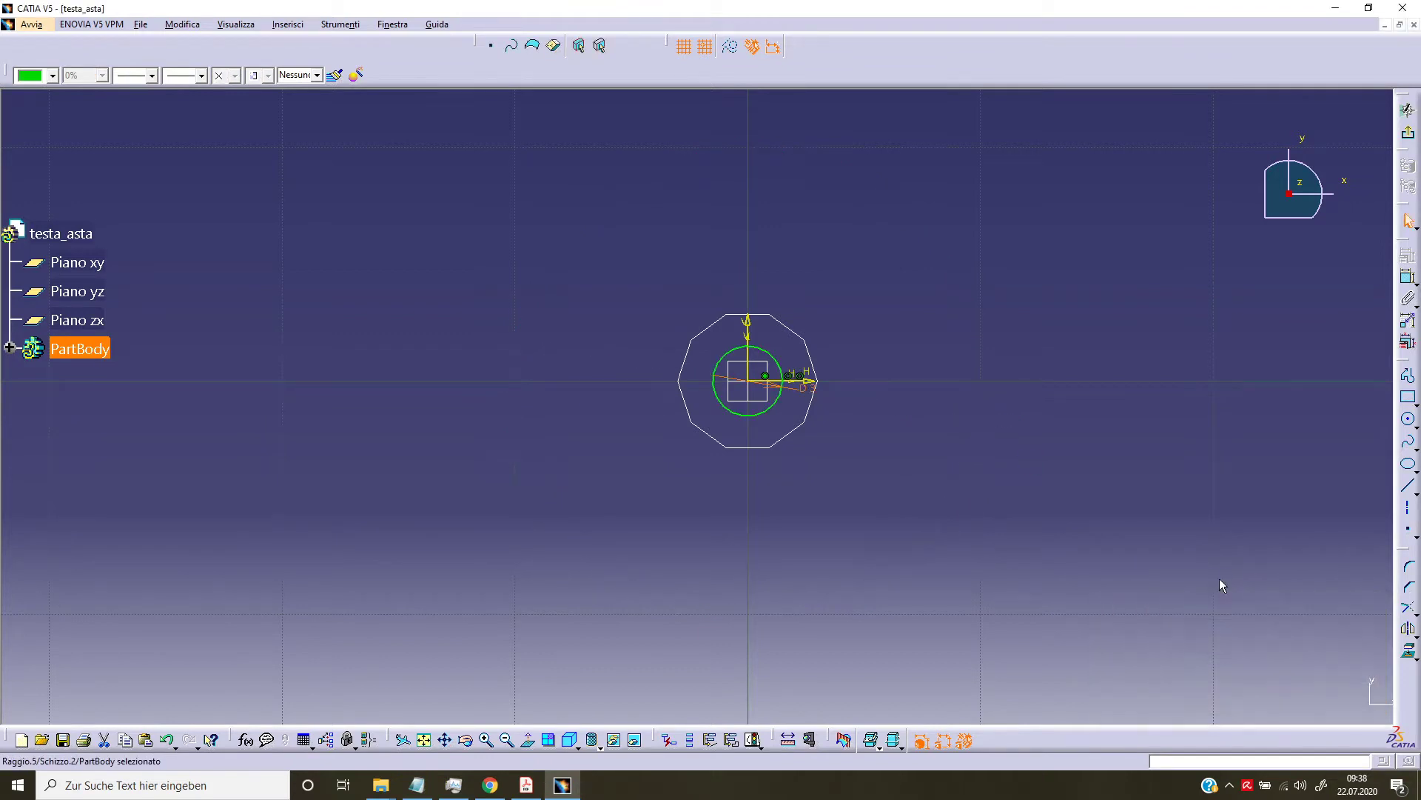
click(1006, 527)
click(1408, 109)
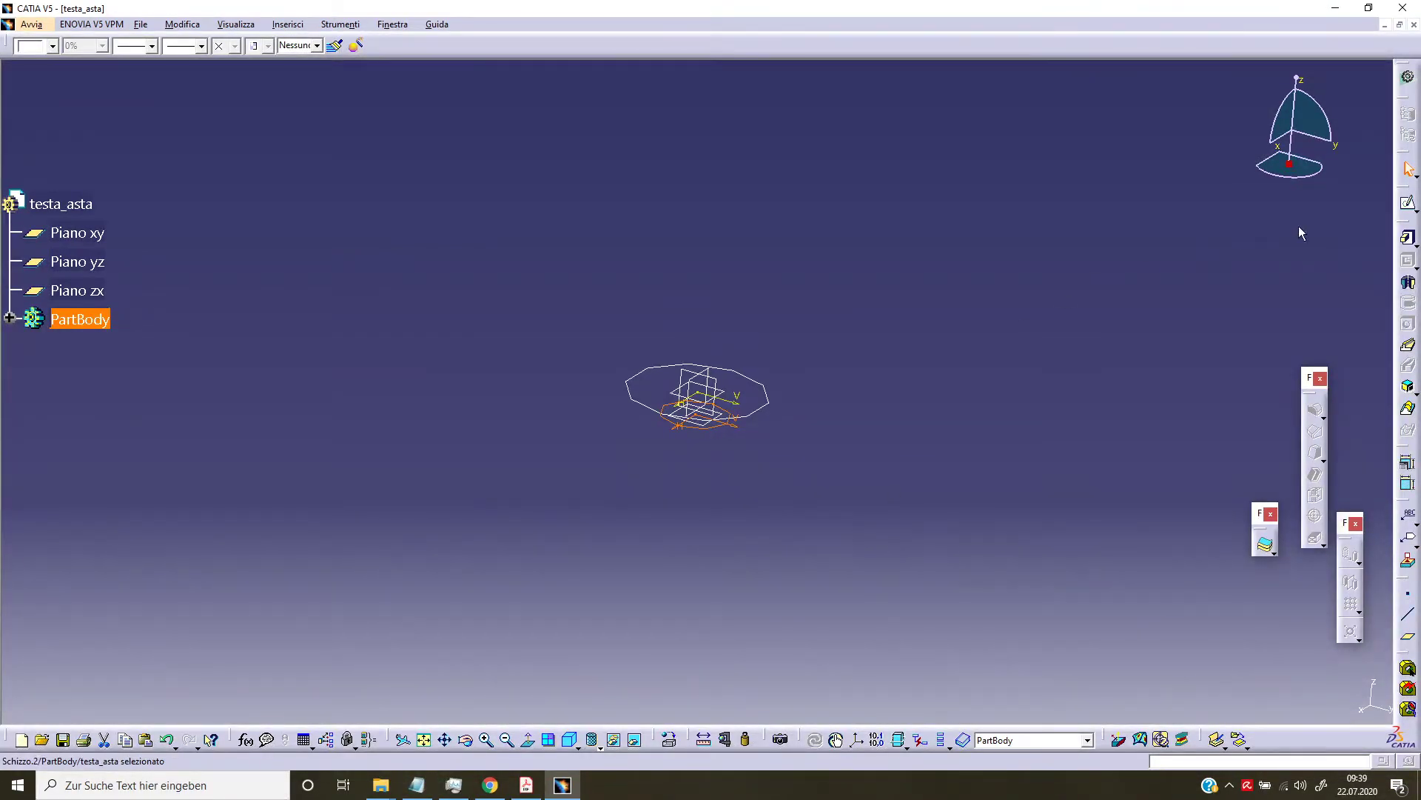
- Loft a multi-section solid from Schizzo.2 to Schizzo.1
click(1408, 409)
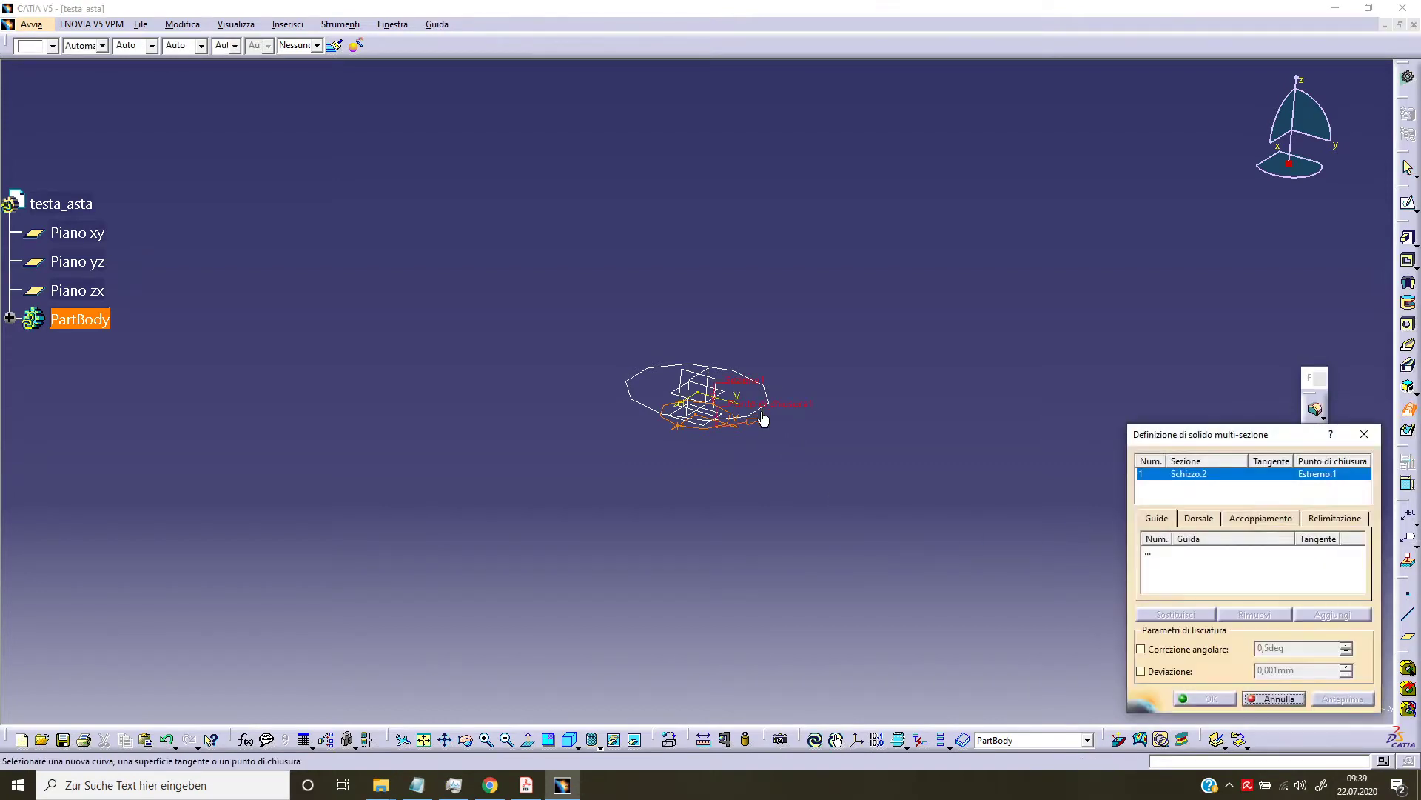
middle_drag(764, 419, 849, 482)
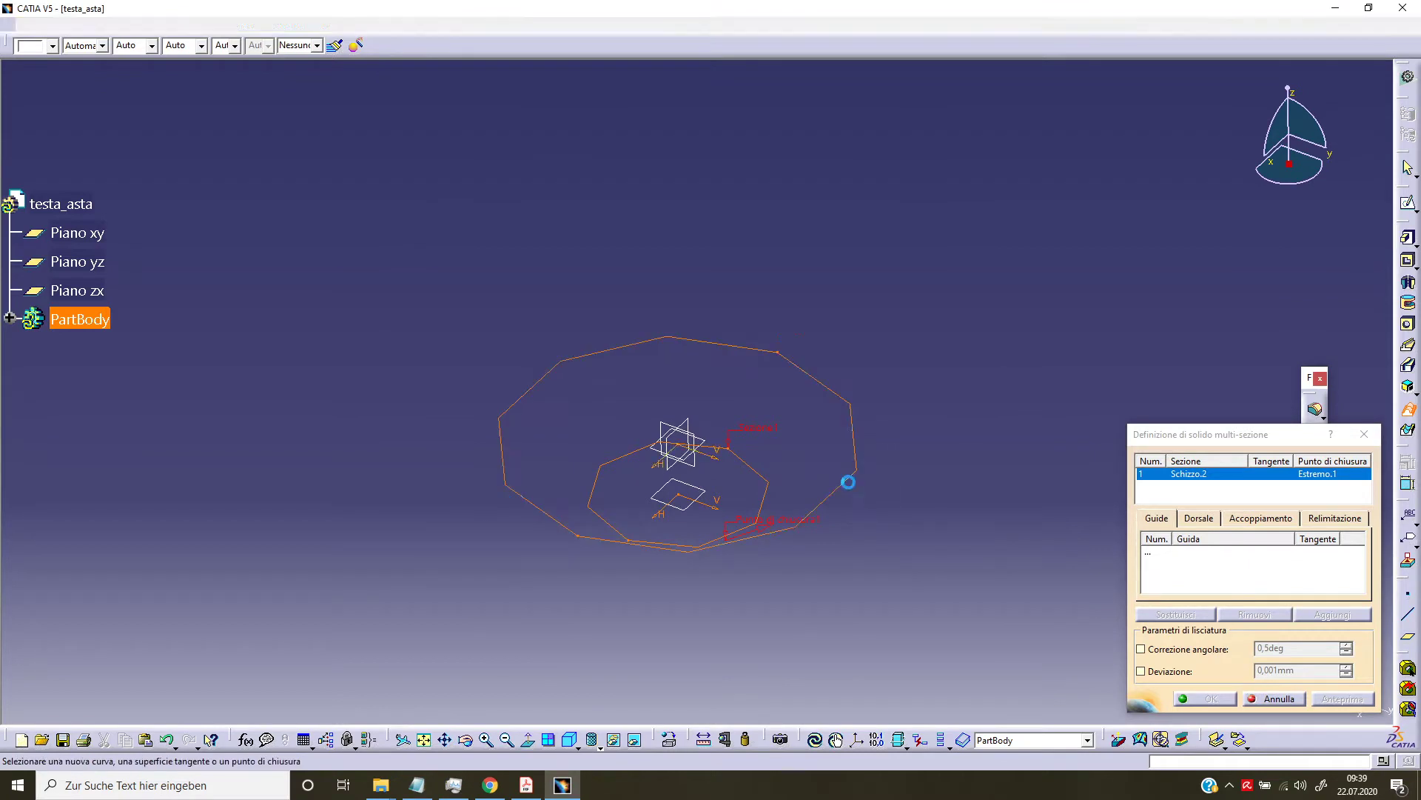
click(849, 482)
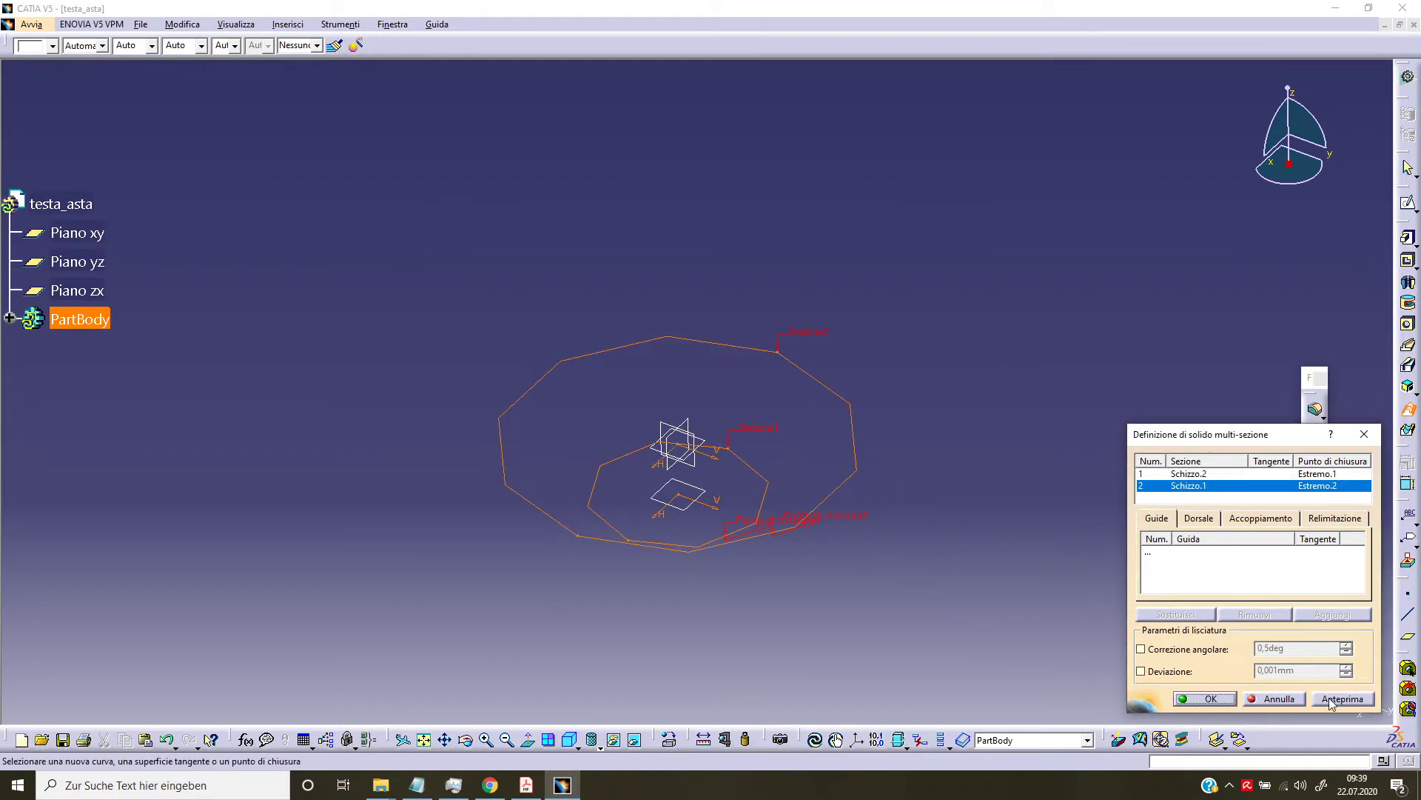
click(1223, 698)
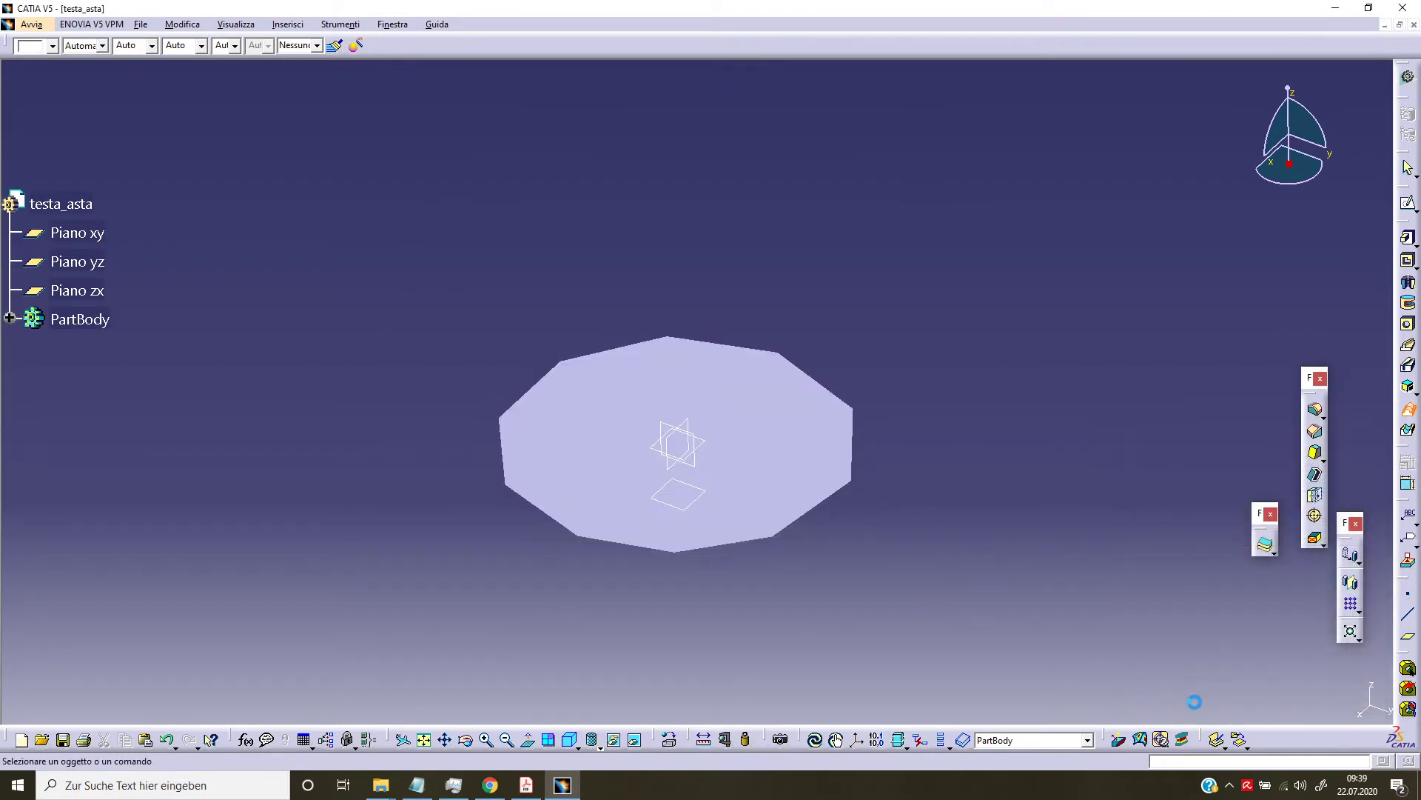
mouse_move(546, 569)
middle_down()
mouse_move(548, 373)
mouse_move(772, 247)
mouse_move(602, 247)
middle_up()
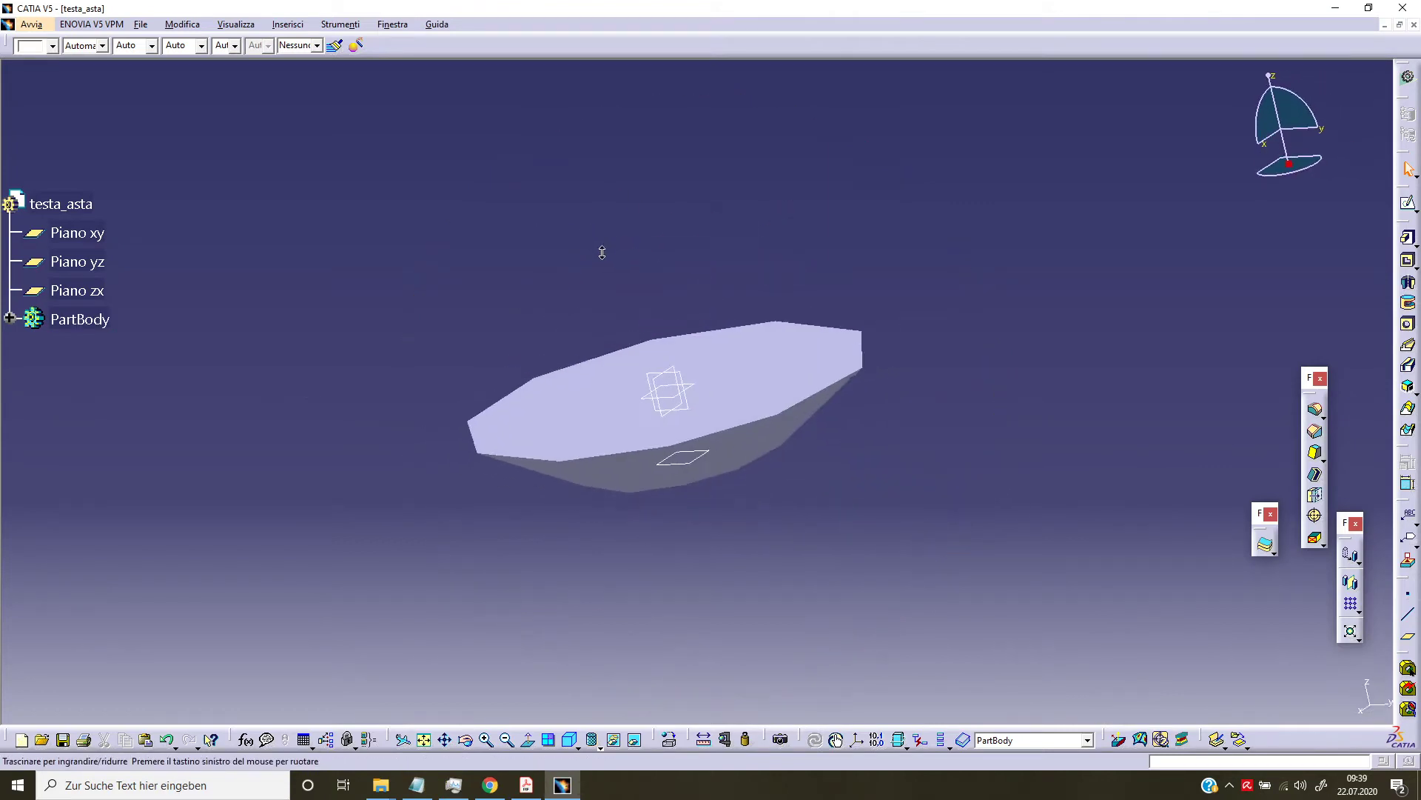
- Hide the small offset plane on the solid's underside
click(688, 460)
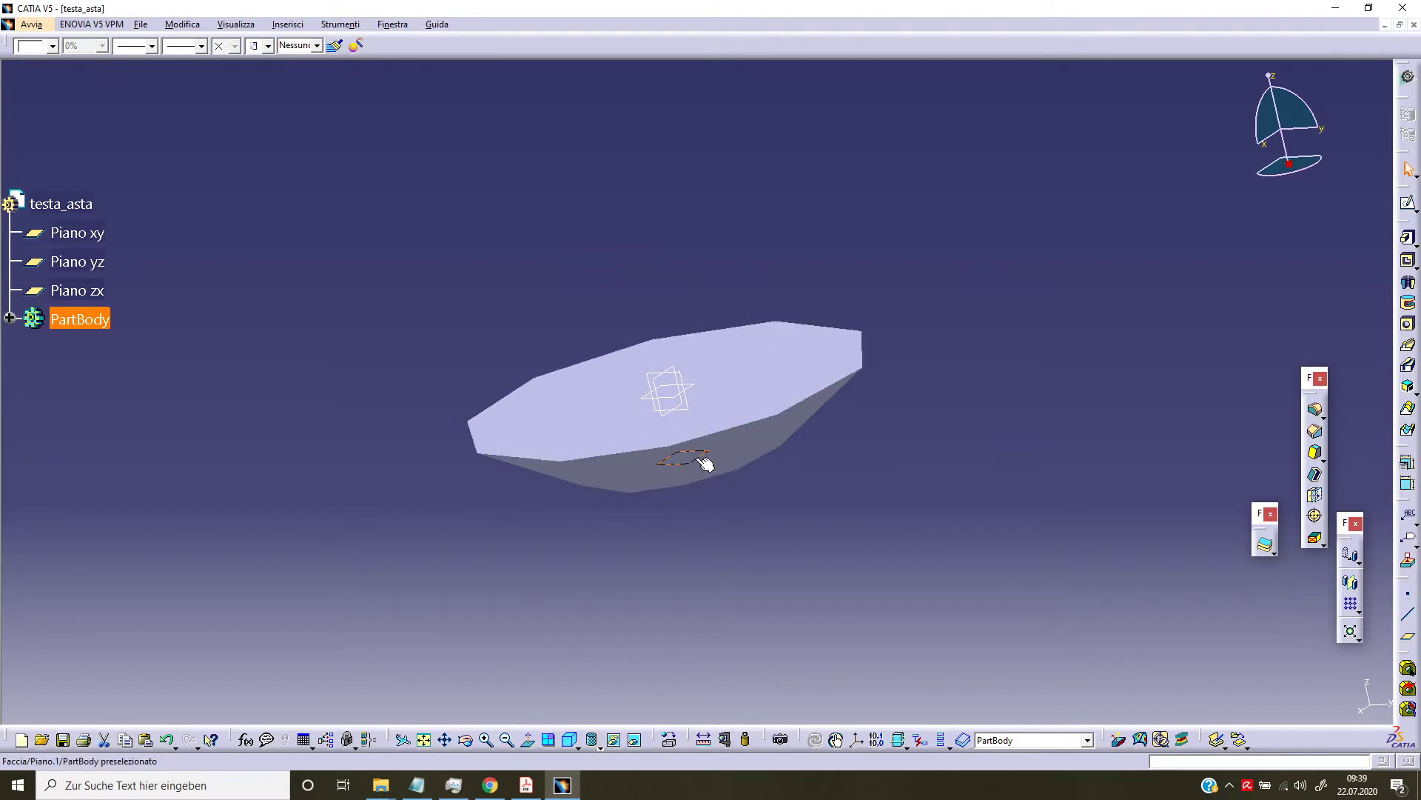
right_click(697, 462)
click(745, 511)
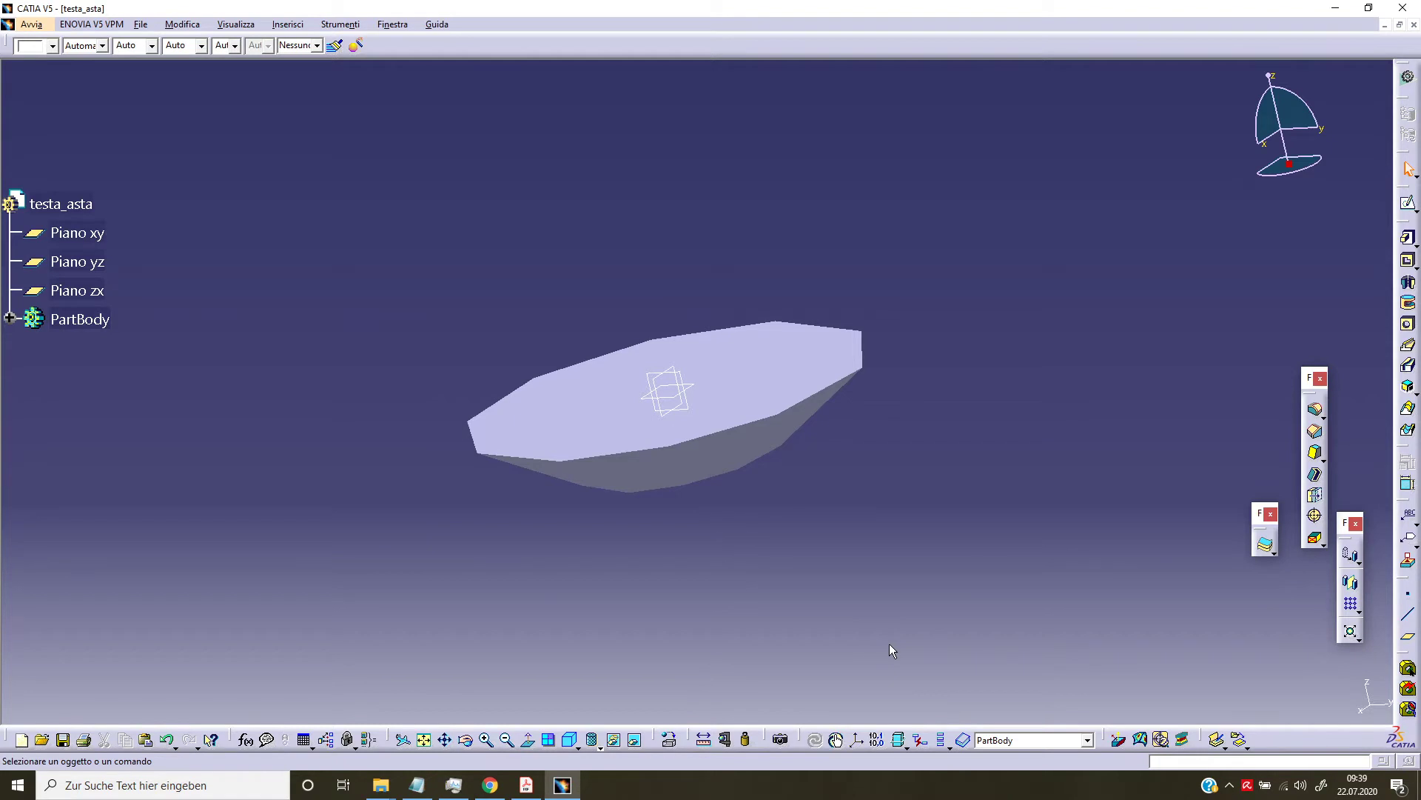
- Project the top face outline into new sketch Schizzo.3 and begin a 20 mm pad
click(775, 377)
click(1407, 203)
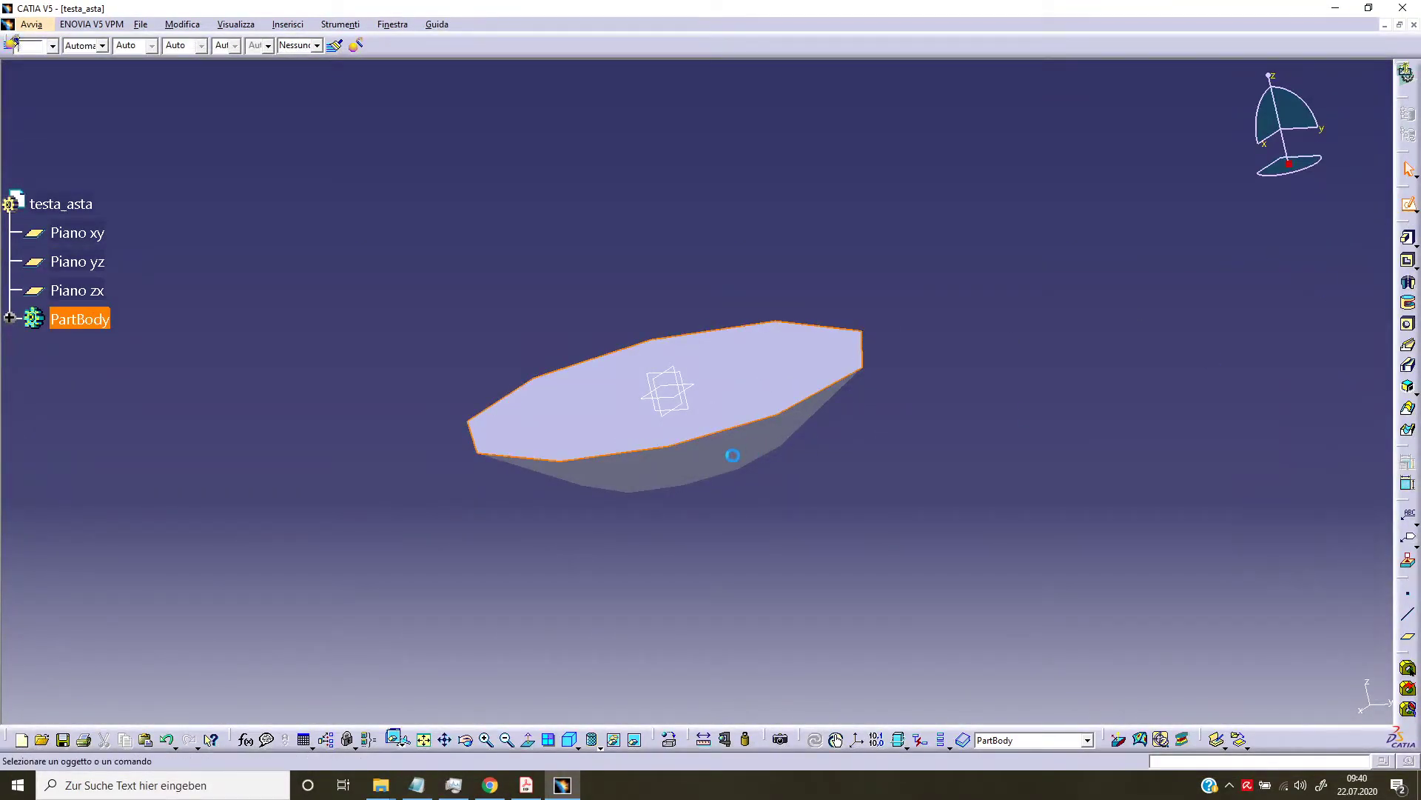
click(913, 524)
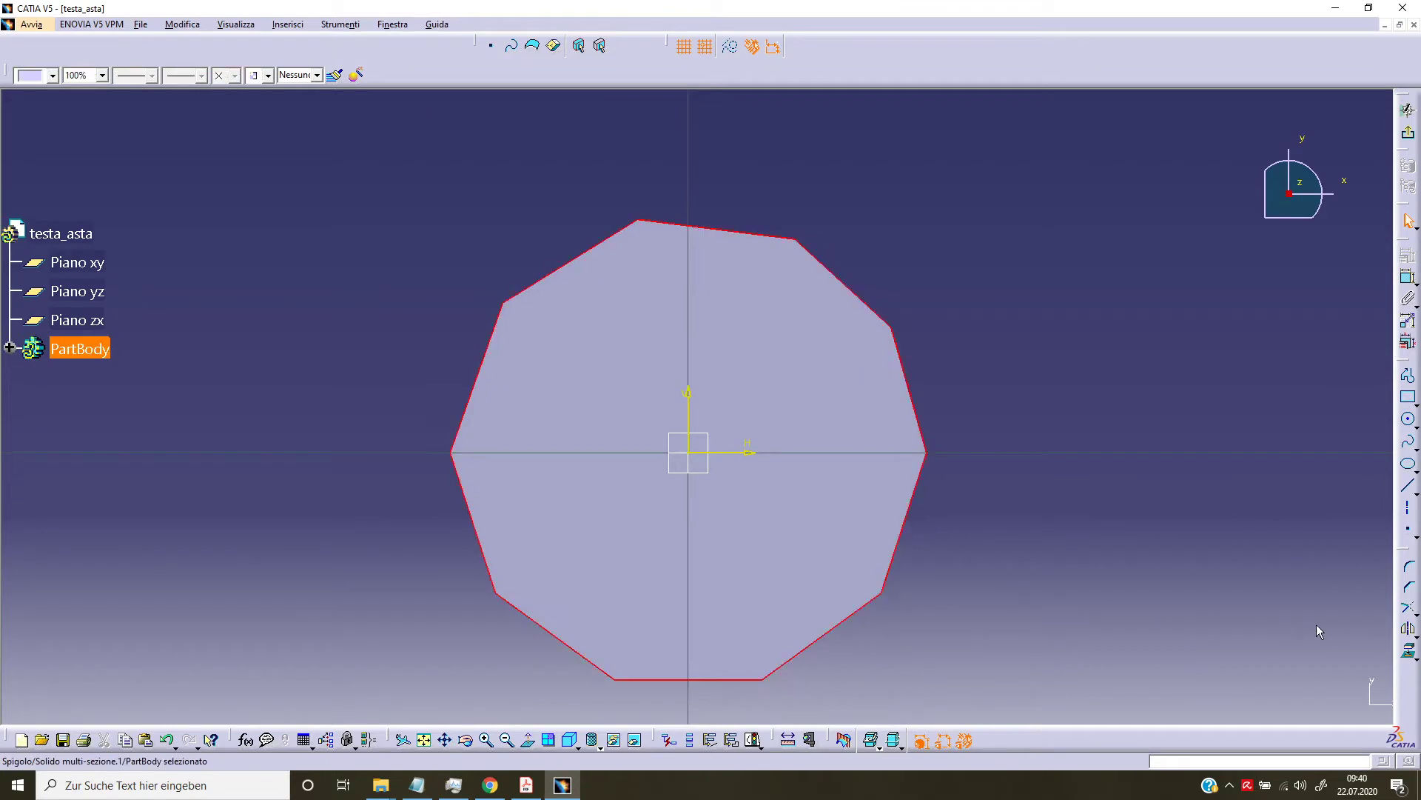
click(1407, 652)
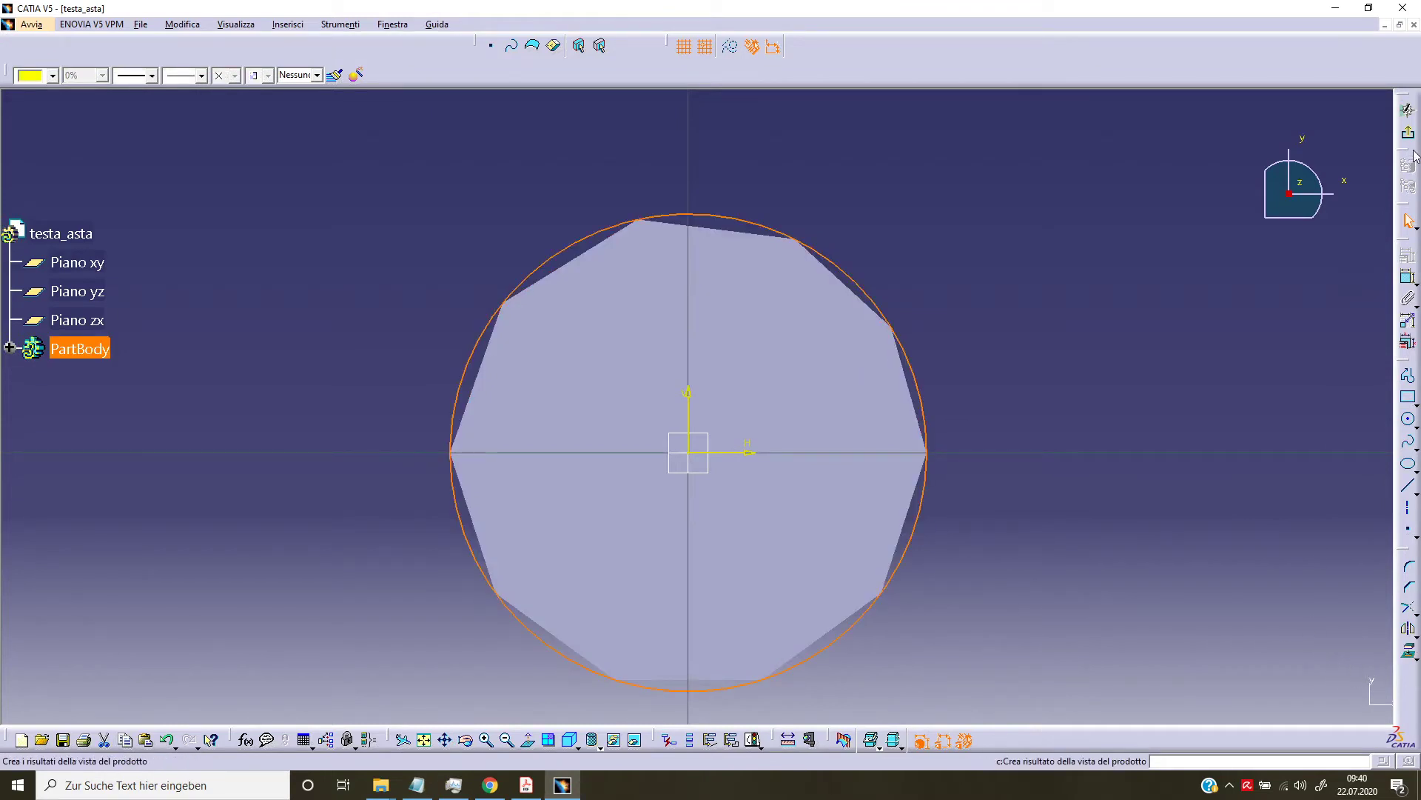
click(1407, 109)
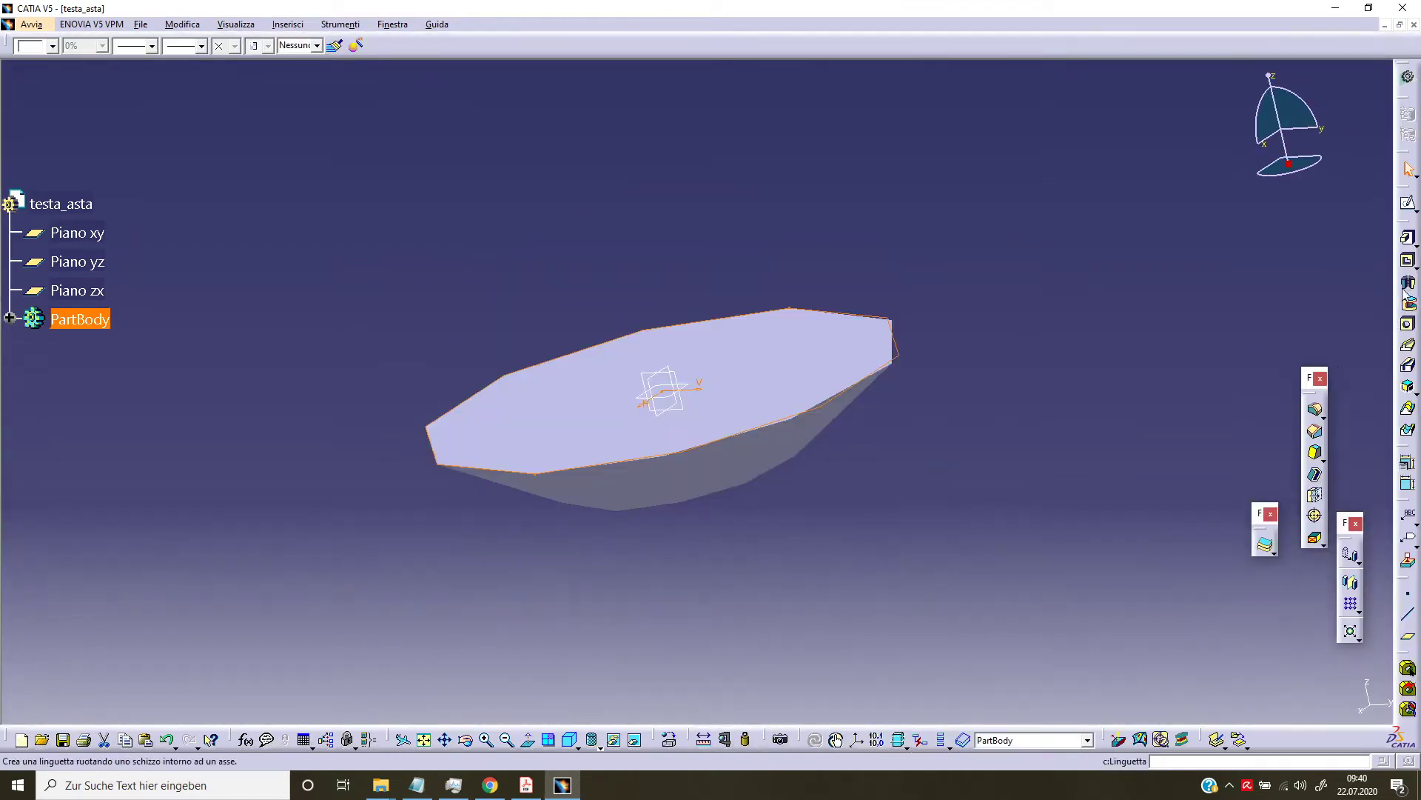
click(1407, 237)
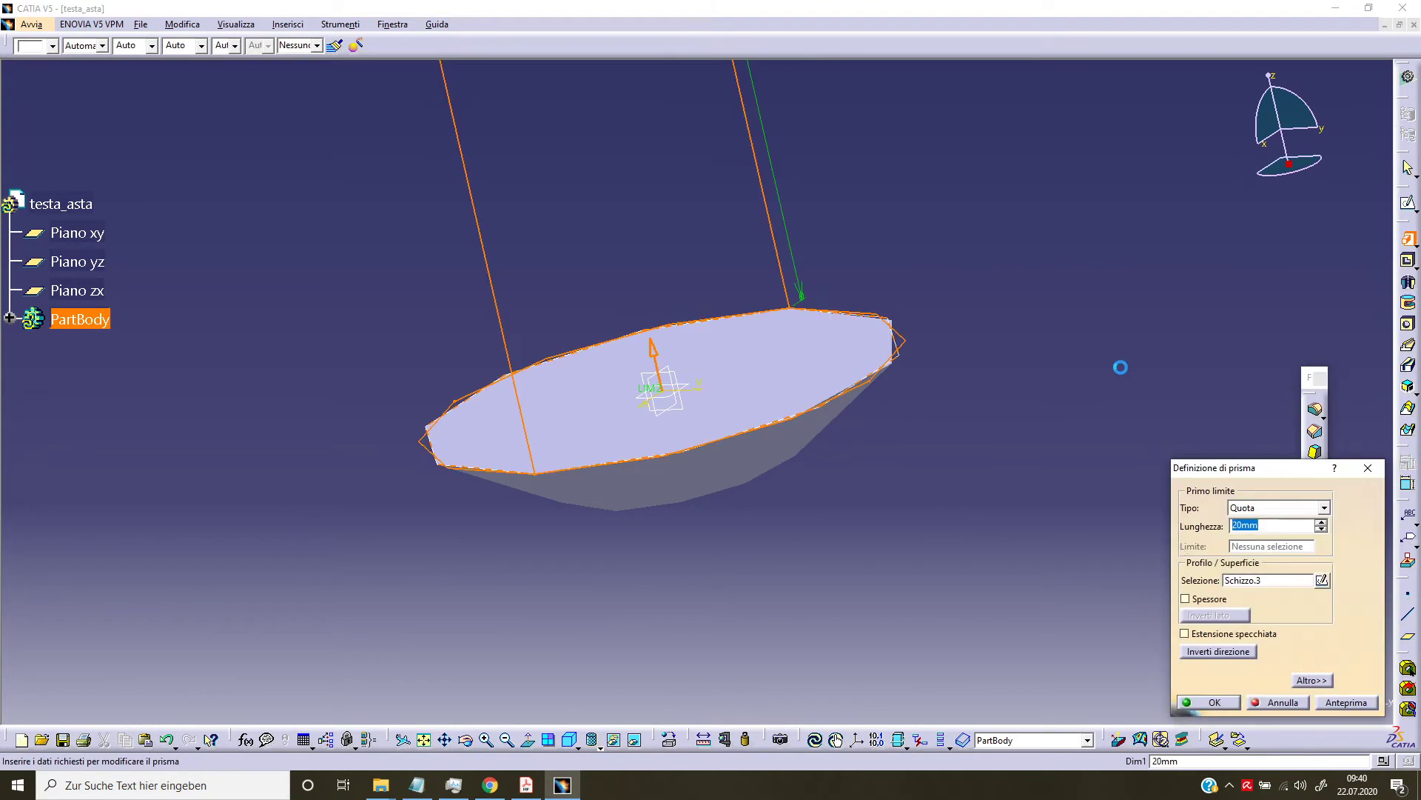
- Finish the 20 mm pad and orbit to view the part's bottom
key(Return)
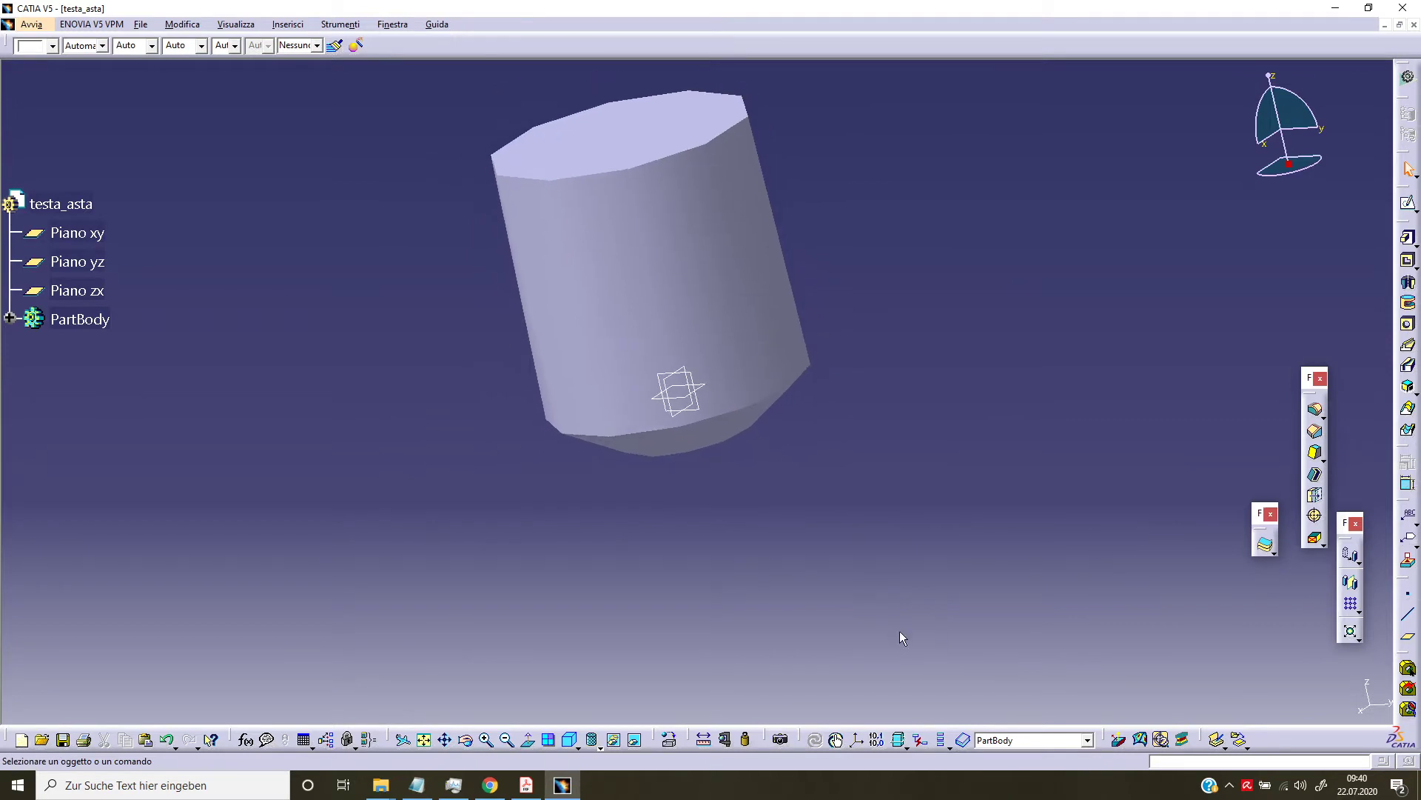
mouse_move(900, 631)
middle_down()
mouse_move(745, 493)
mouse_move(721, 499)
middle_up()
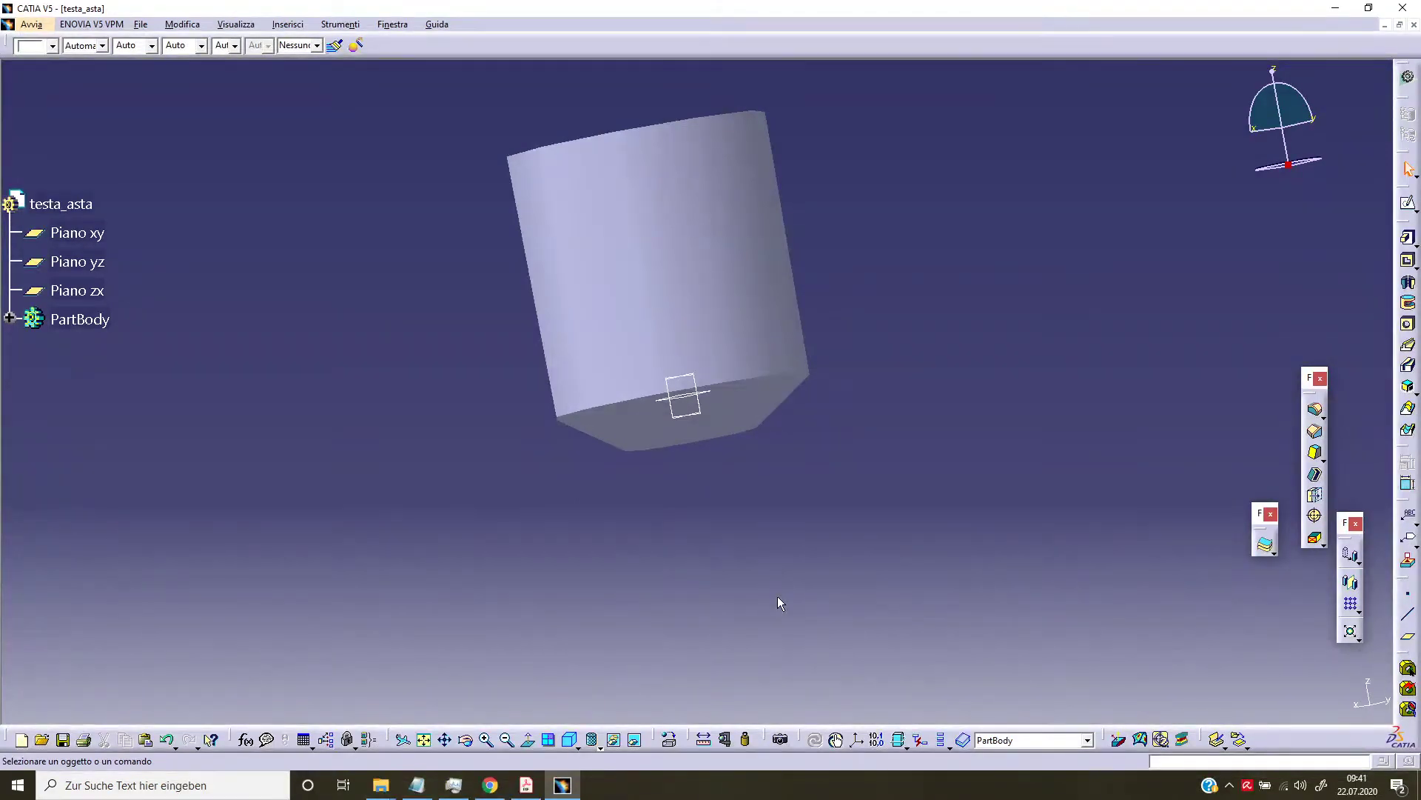
middle_drag(746, 581, 737, 433)
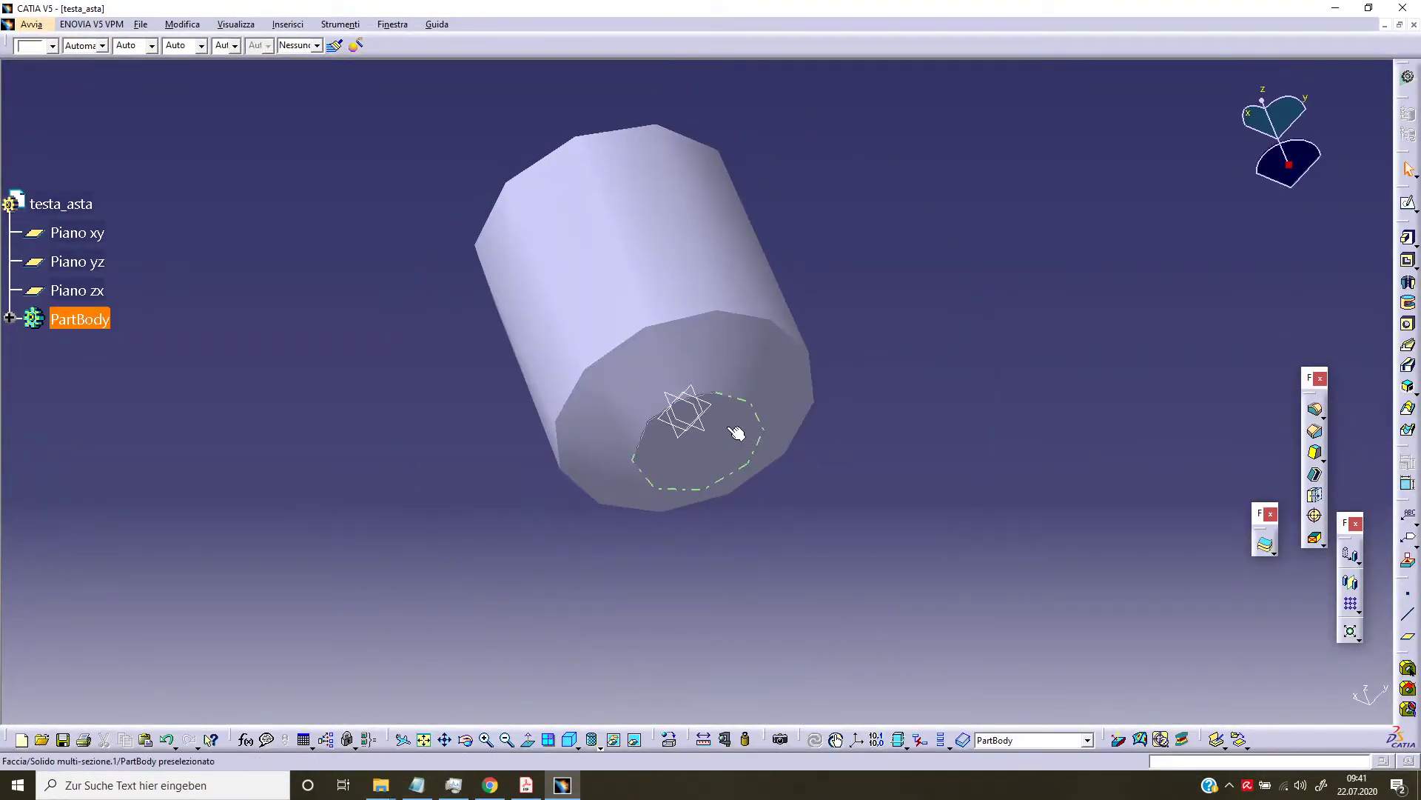
- Sketch a profile on the bottom face and pad it 6 mm into a shaft
click(736, 433)
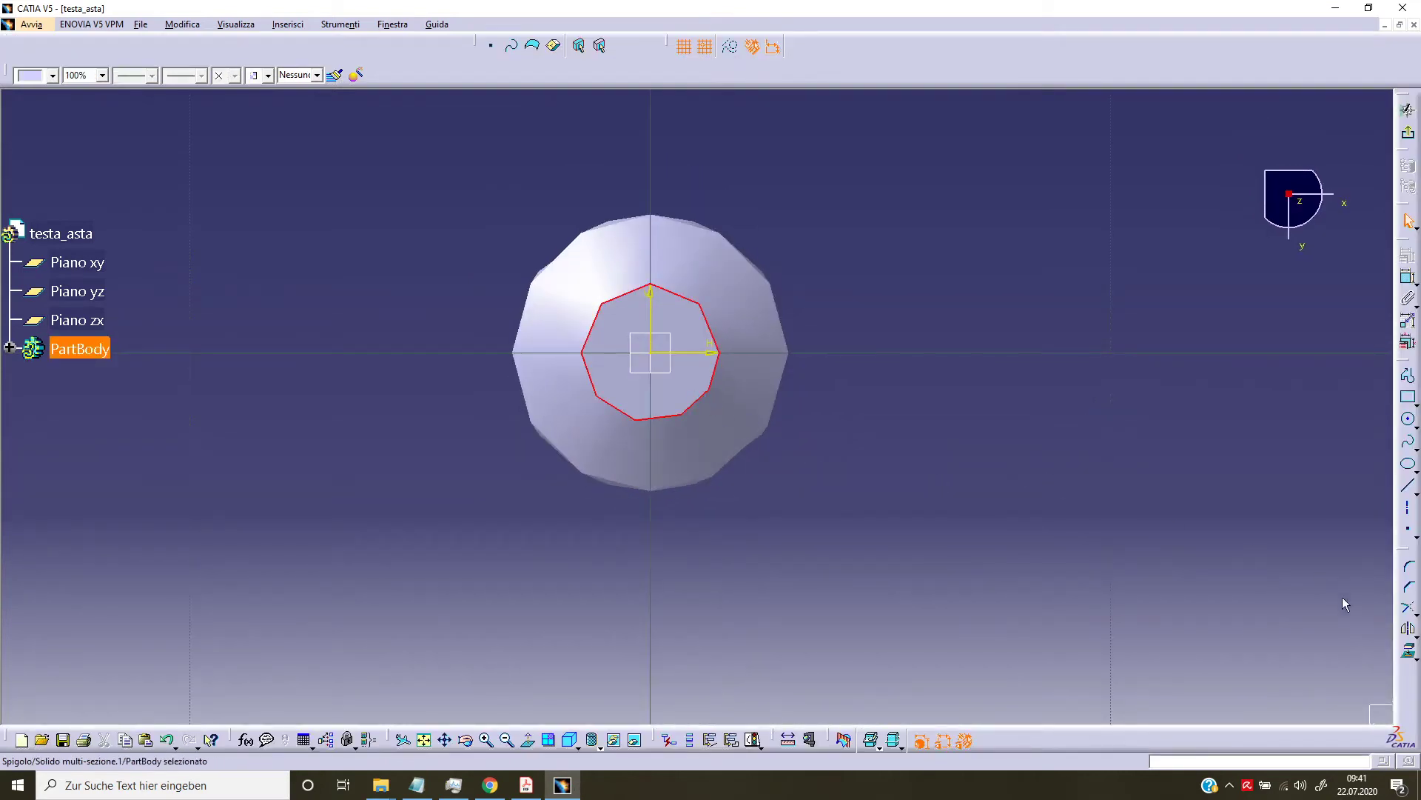
click(1399, 653)
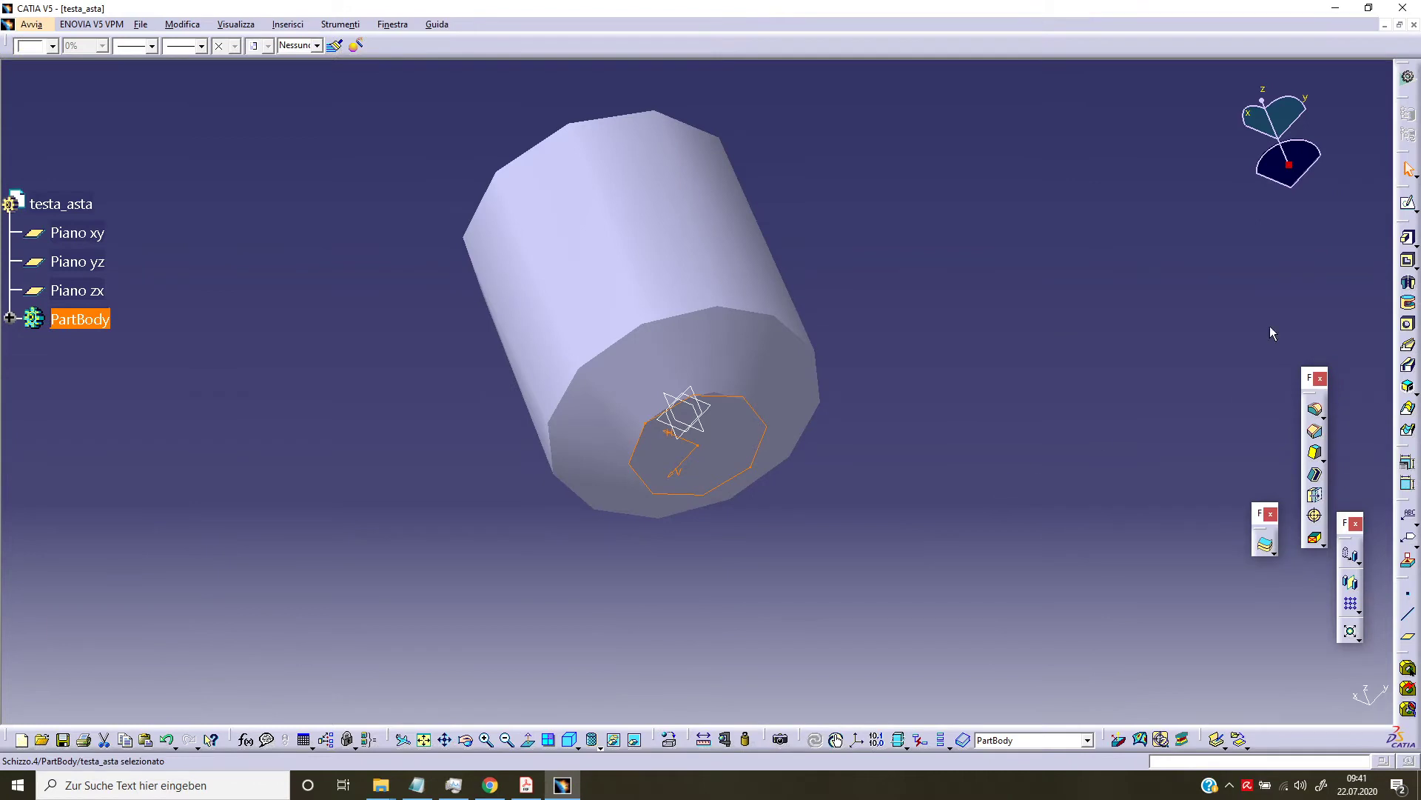
click(1414, 244)
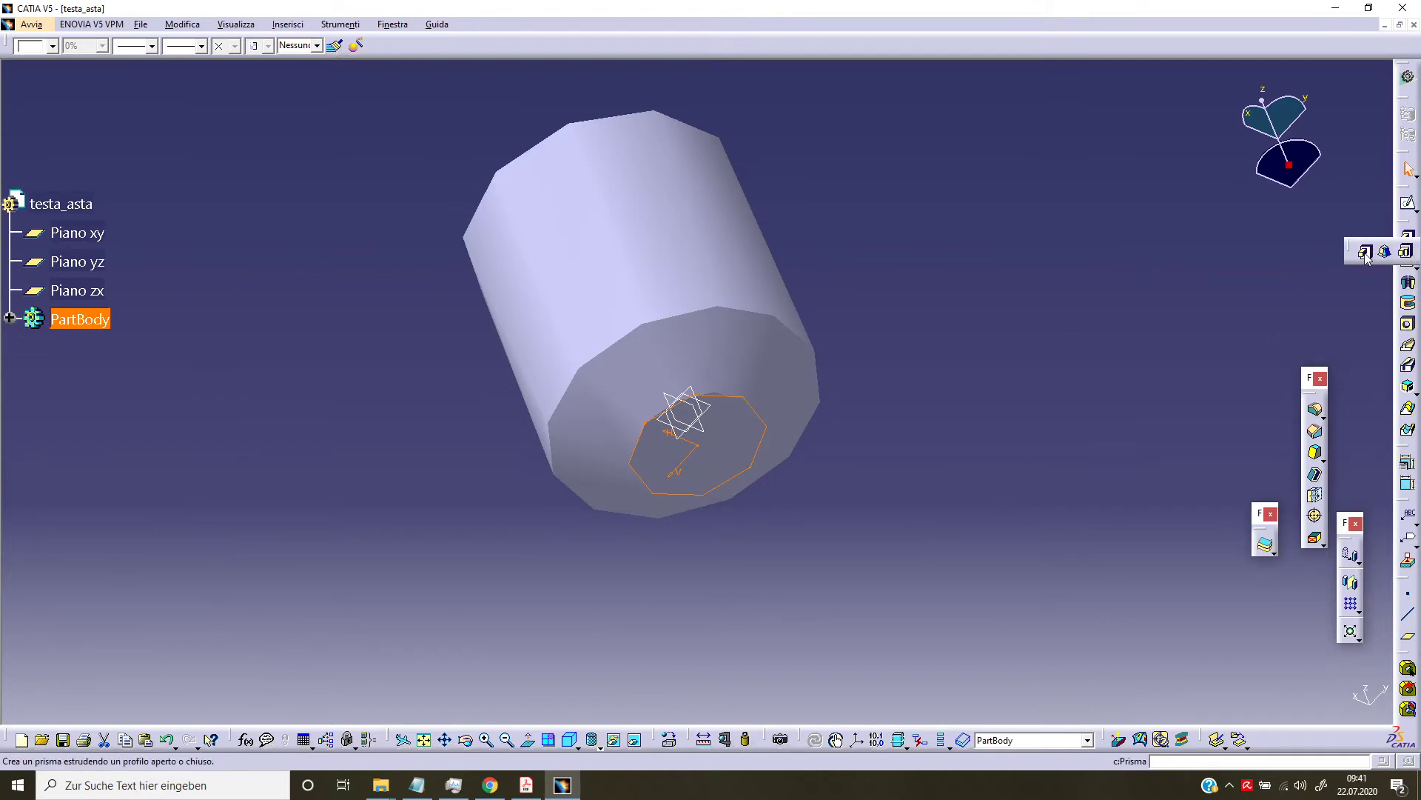
click(1383, 251)
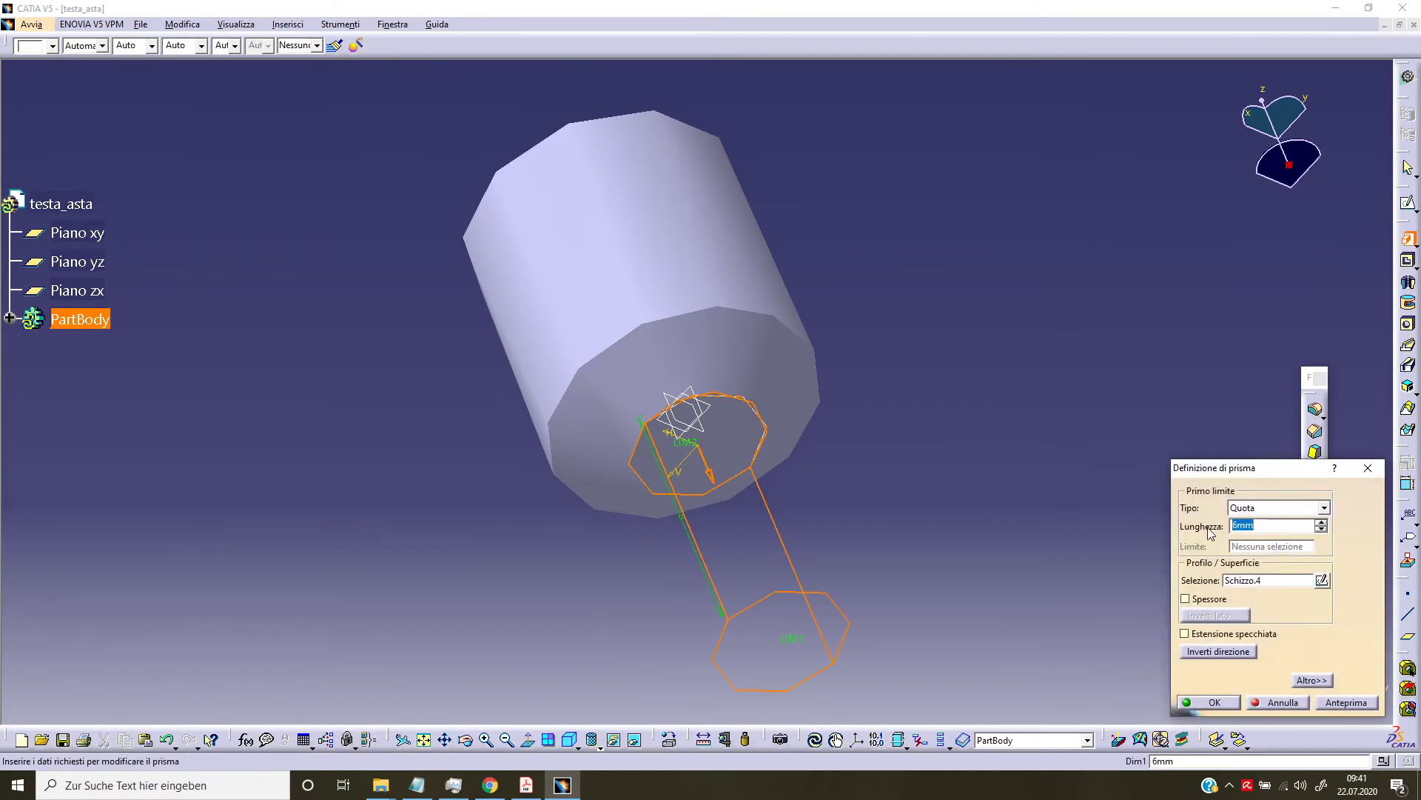
key(Return)
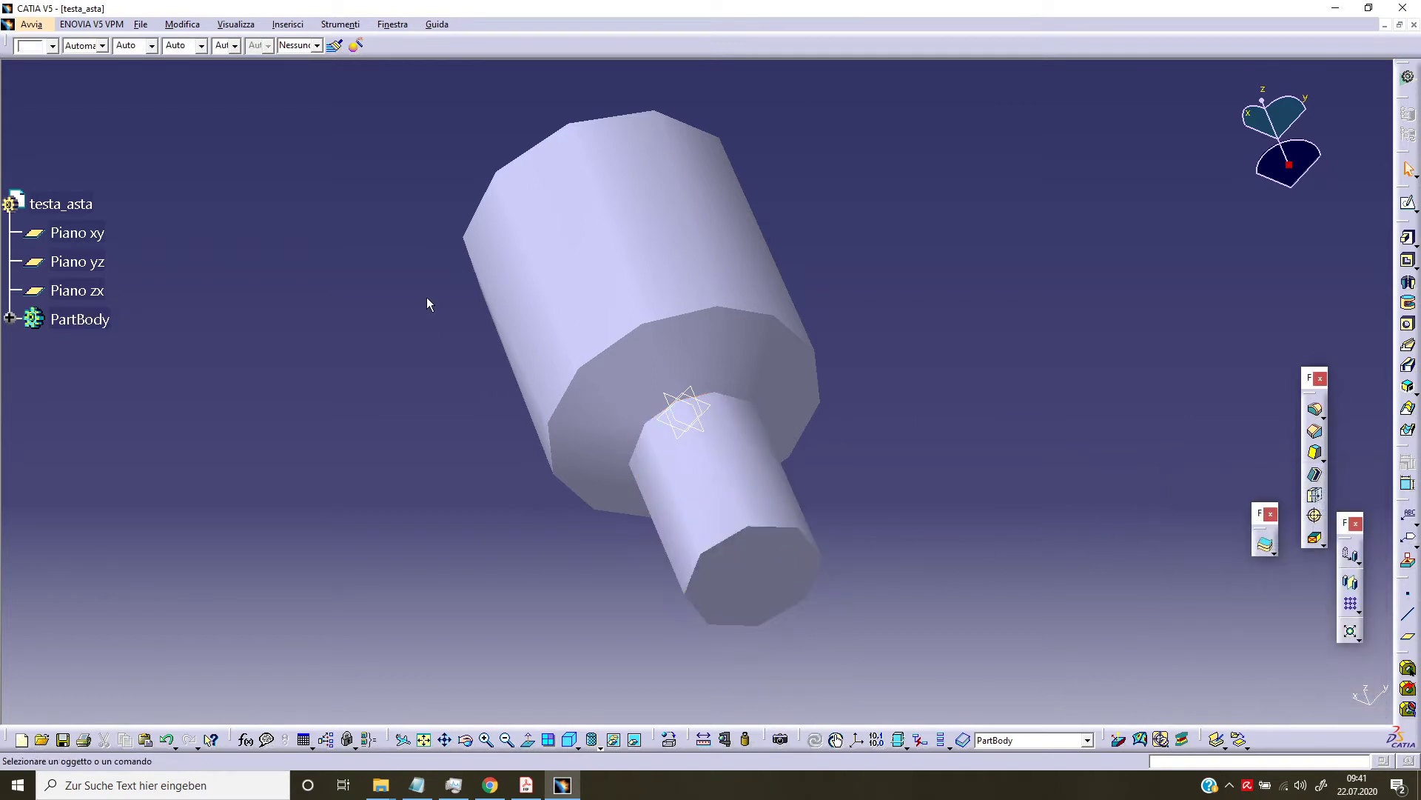
mouse_move(426, 296)
middle_down()
mouse_move(622, 434)
mouse_move(611, 419)
middle_up()
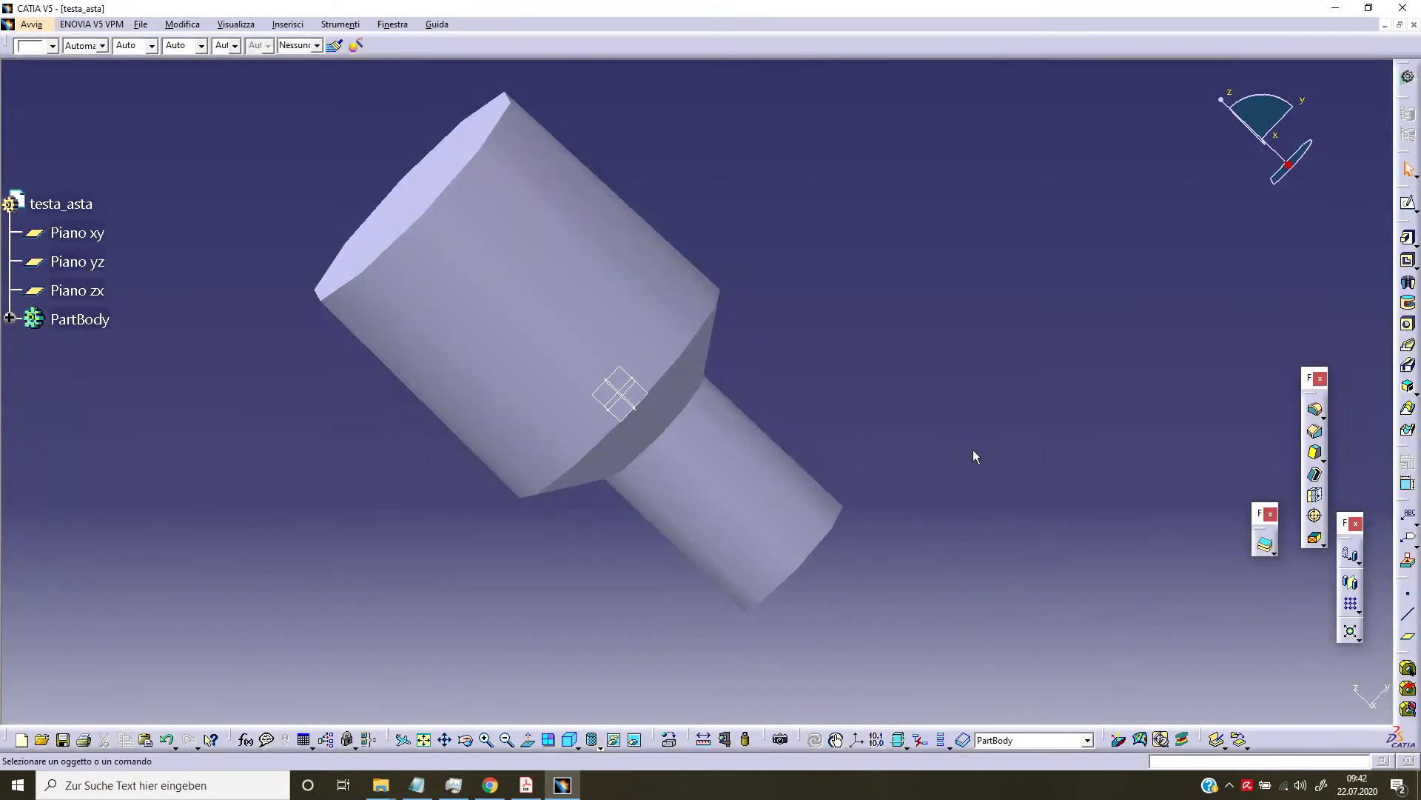
- Sketch on the large end face and draw a tall rectangle right of the circle
middle_drag(813, 248, 901, 247)
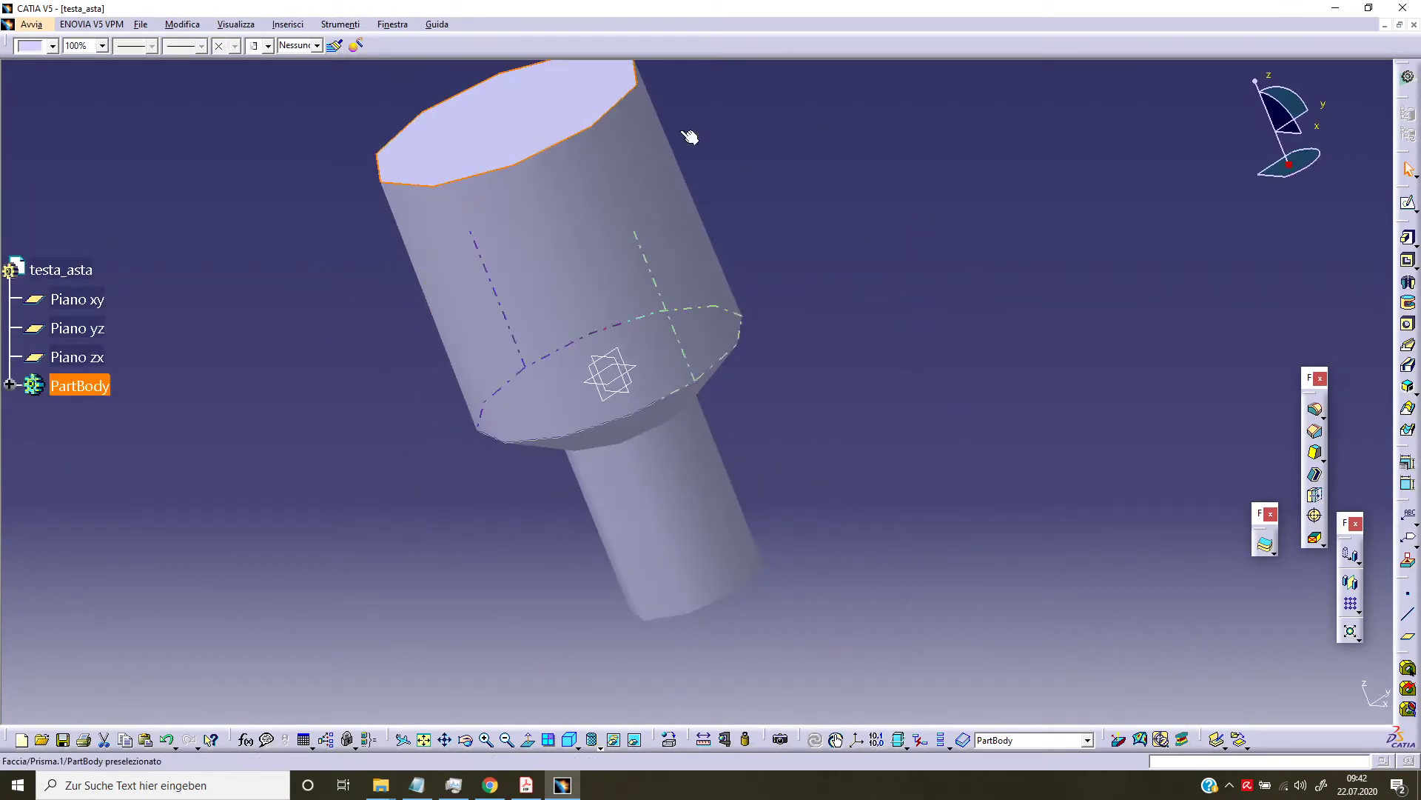
click(1408, 203)
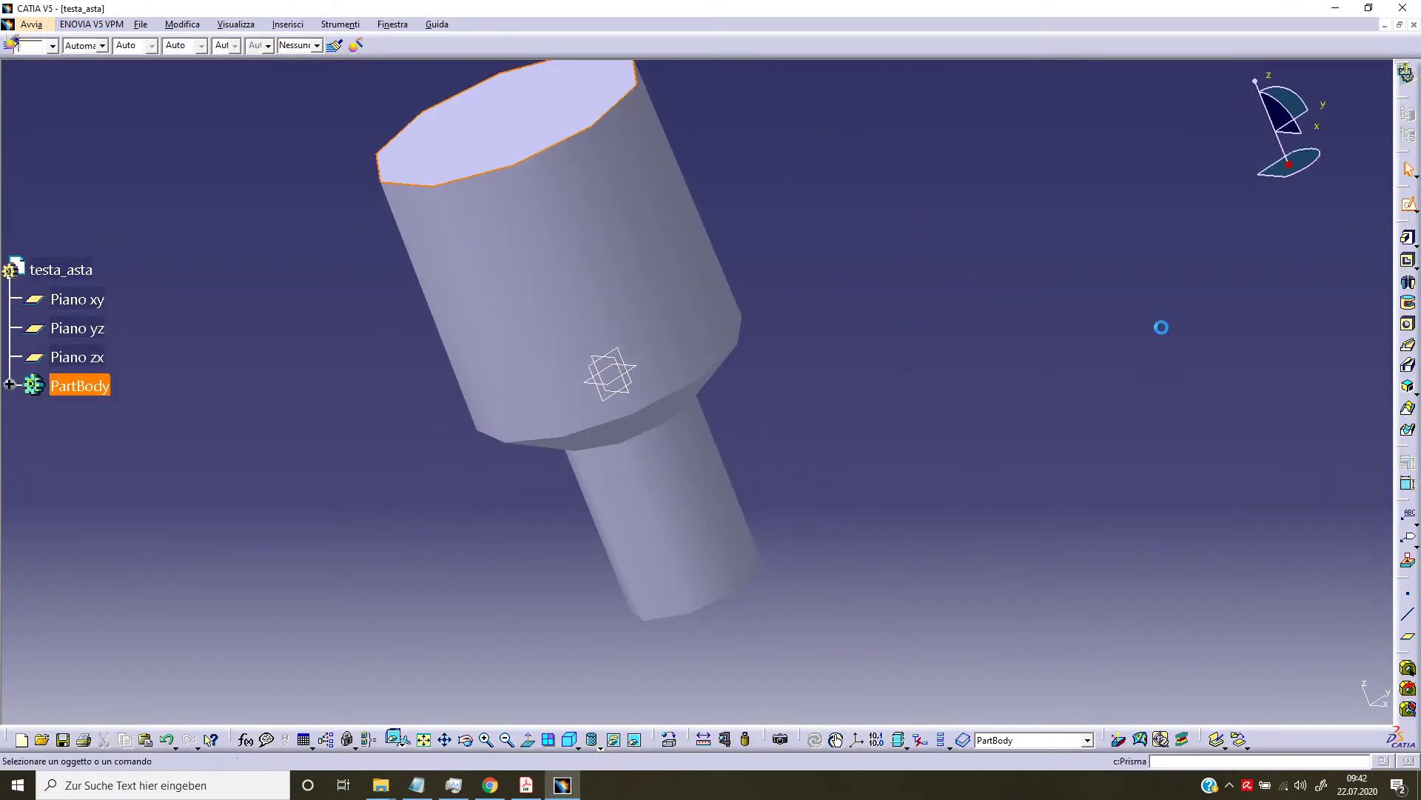
click(423, 738)
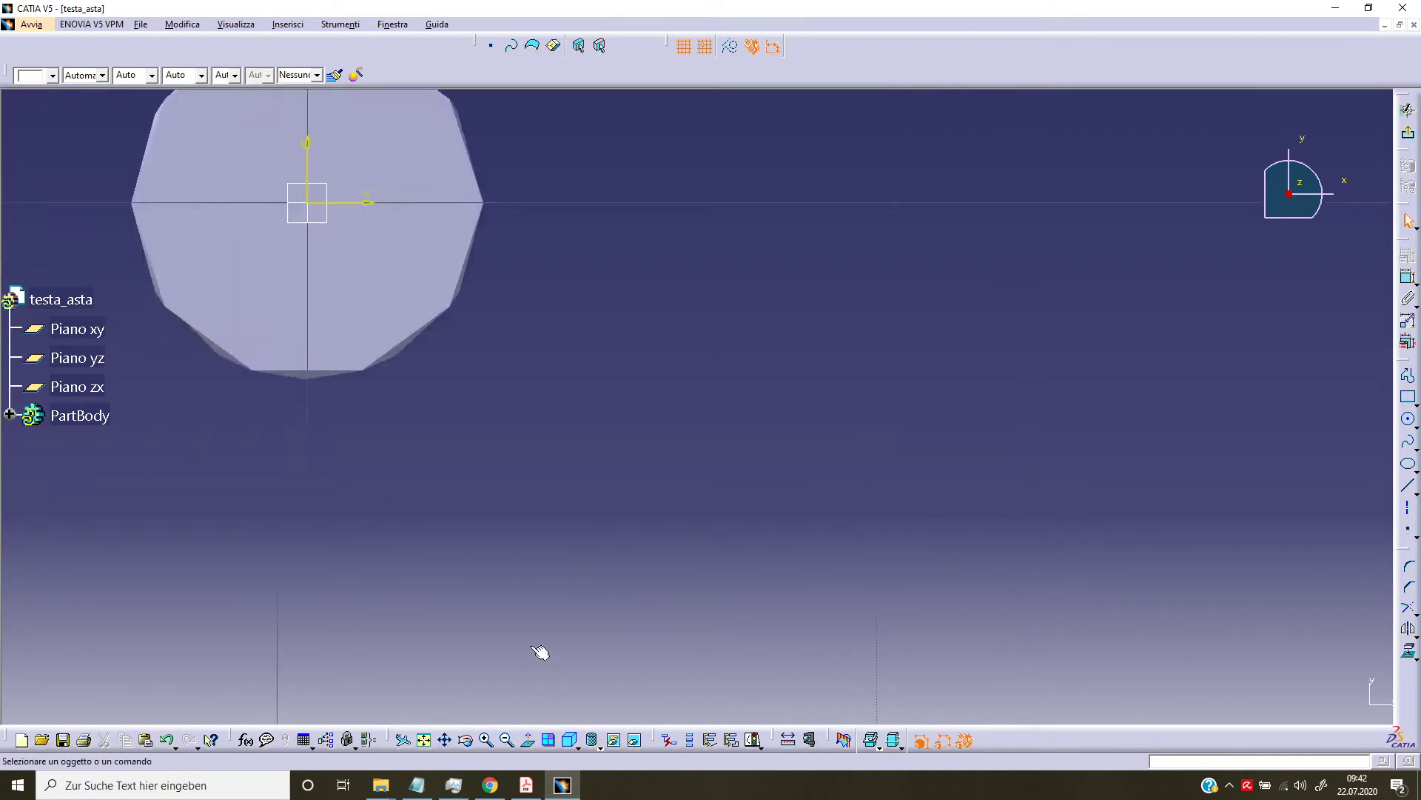
mouse_move(599, 554)
ctrl+middle_down()
mouse_move(584, 454)
mouse_move(720, 486)
ctrl+middle_up()
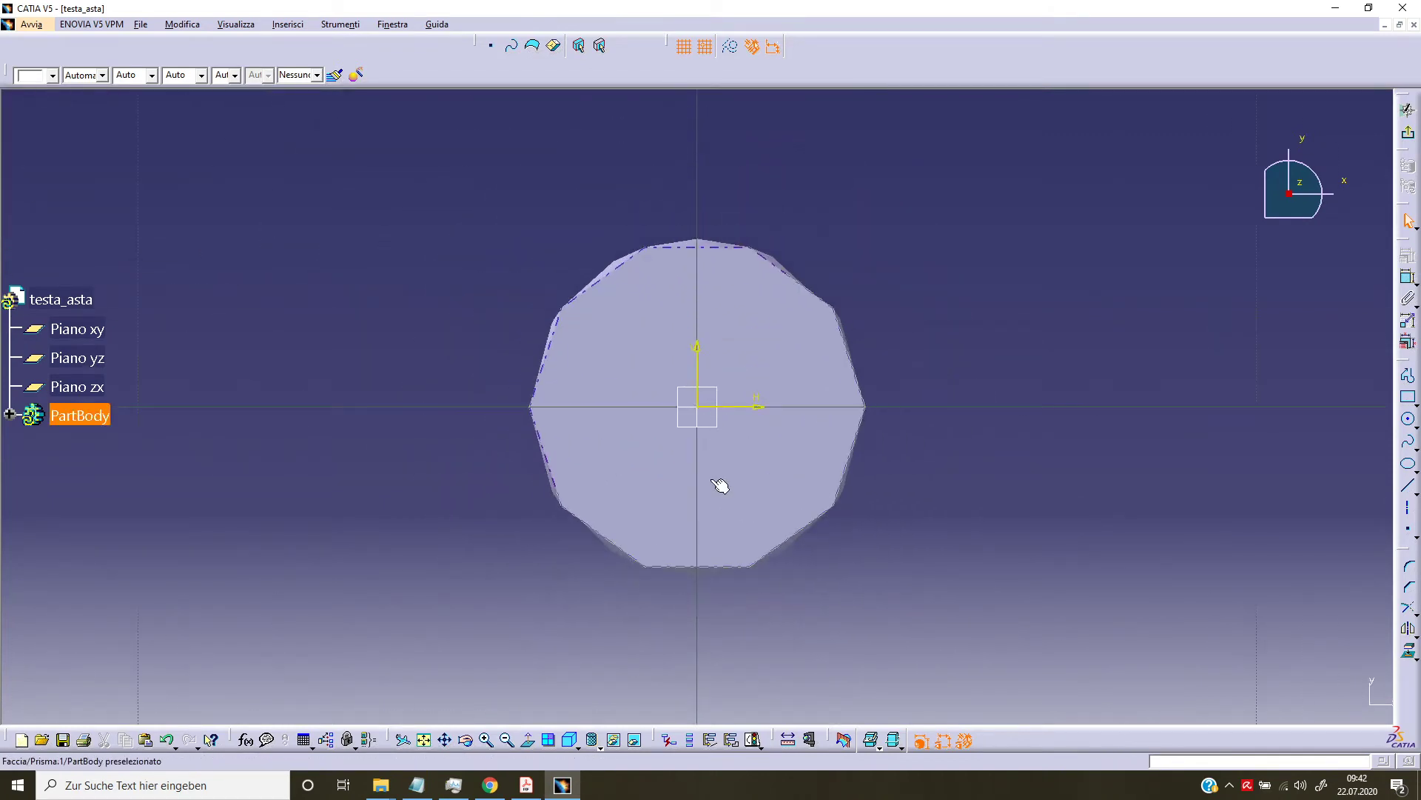
click(1408, 397)
ctrl+middle_drag(1000, 344, 1005, 397)
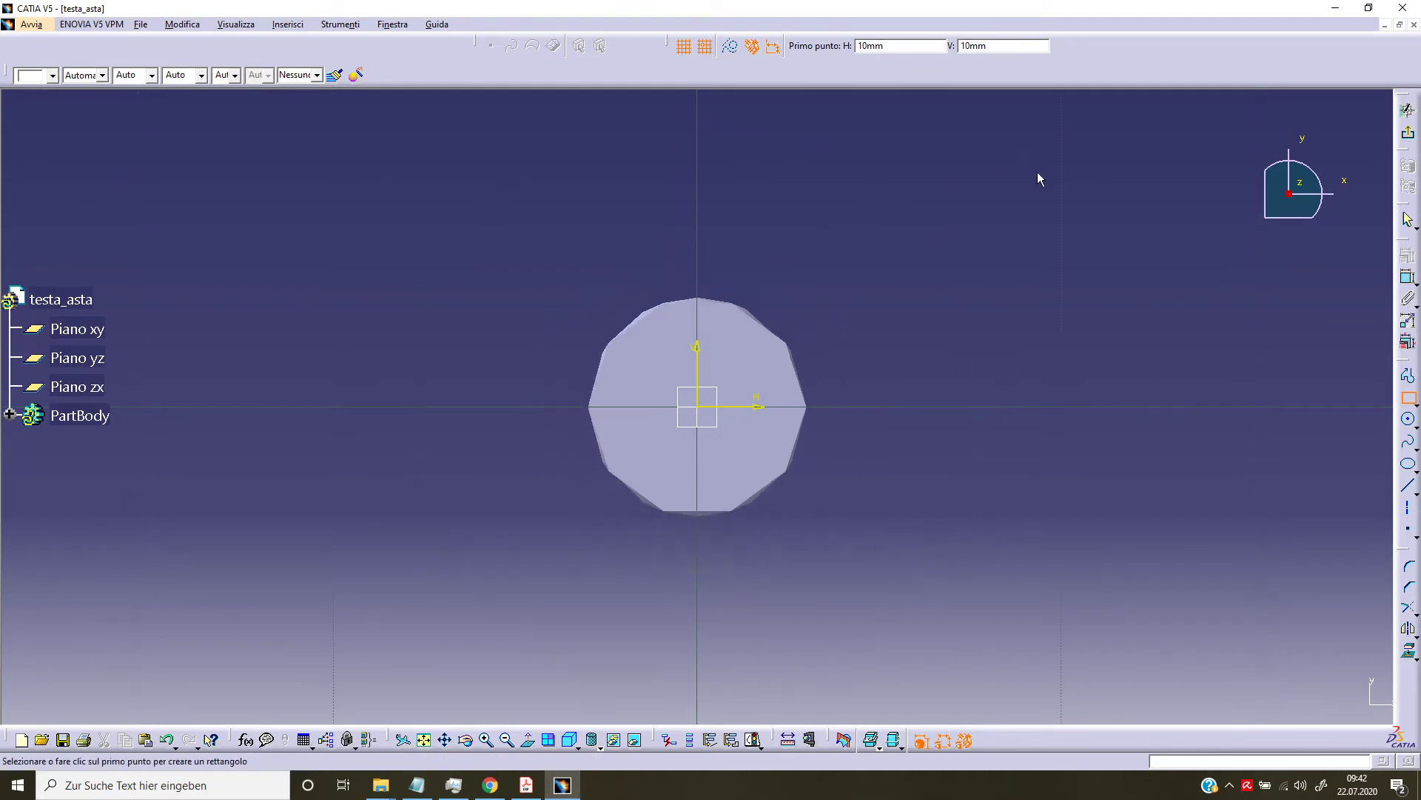
ctrl+middle_drag(1038, 180, 1037, 228)
click(980, 224)
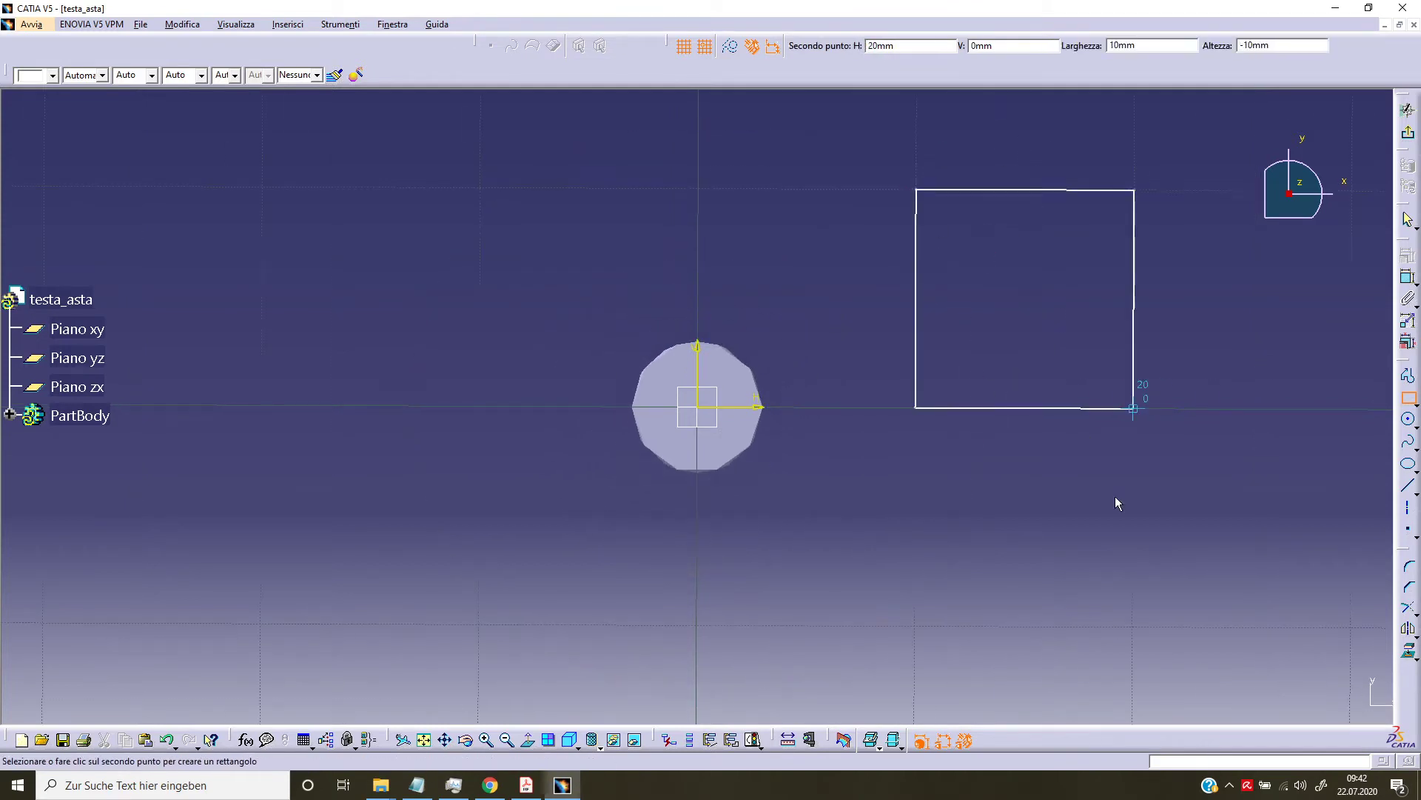
click(1134, 626)
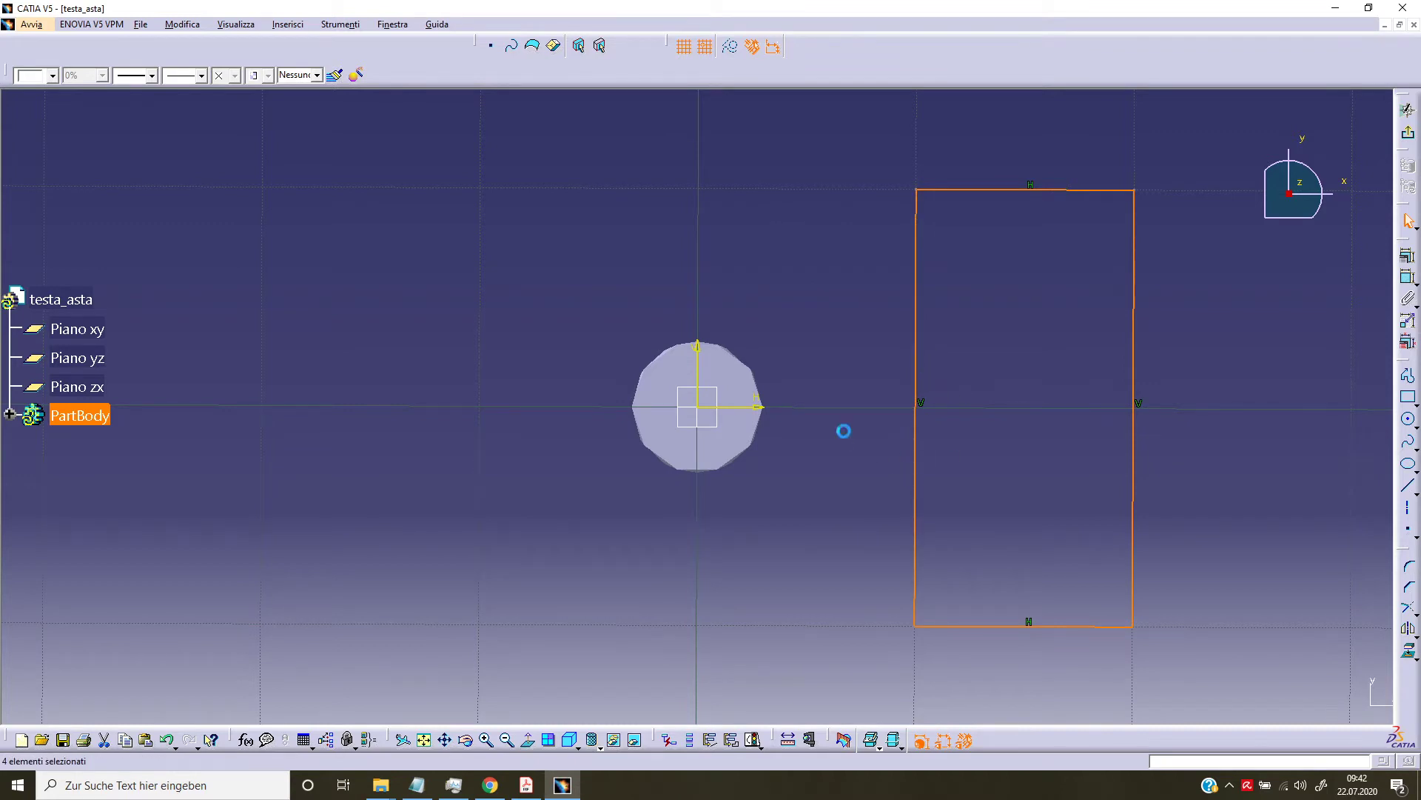
- Select the rectangle's left edge
click(844, 431)
click(916, 340)
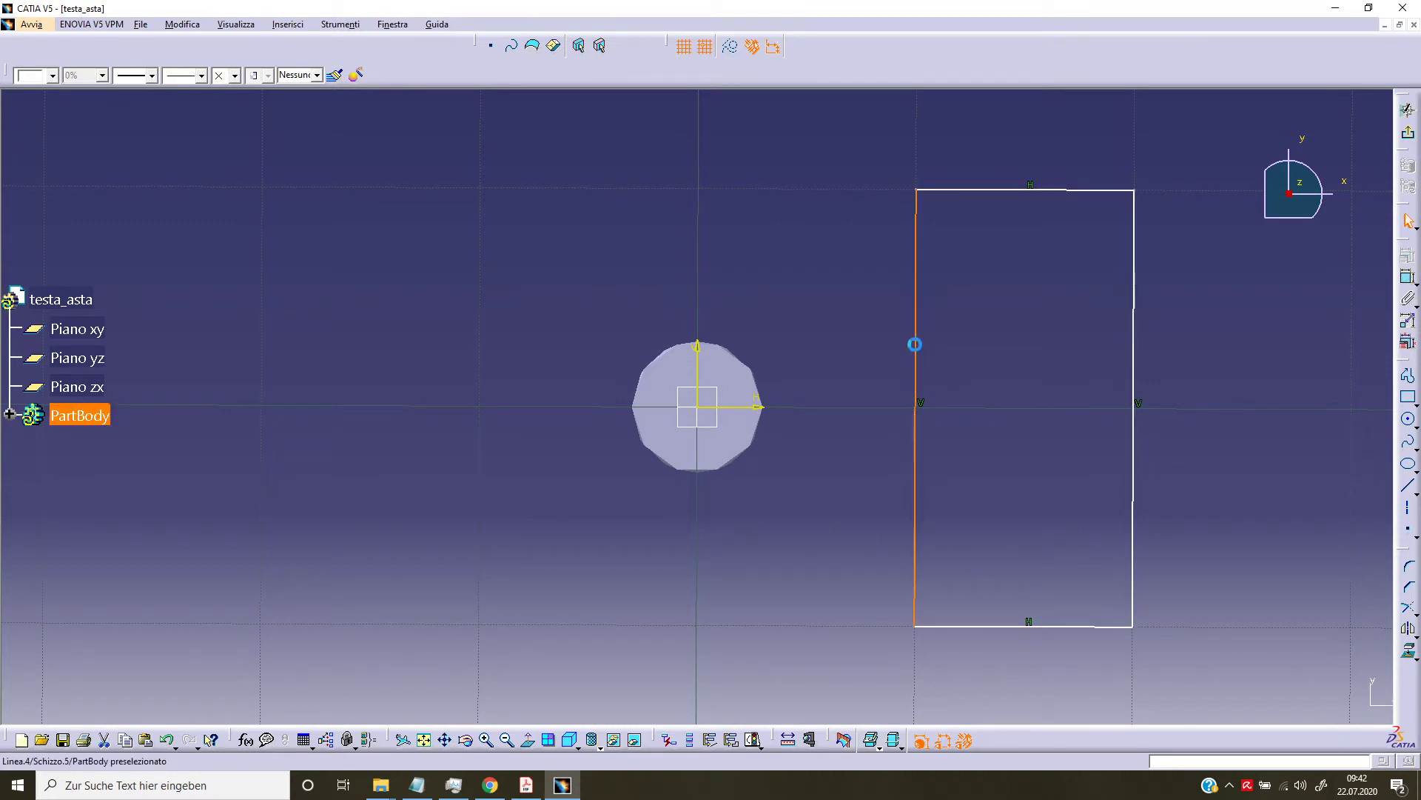
ctrl+click(702, 361)
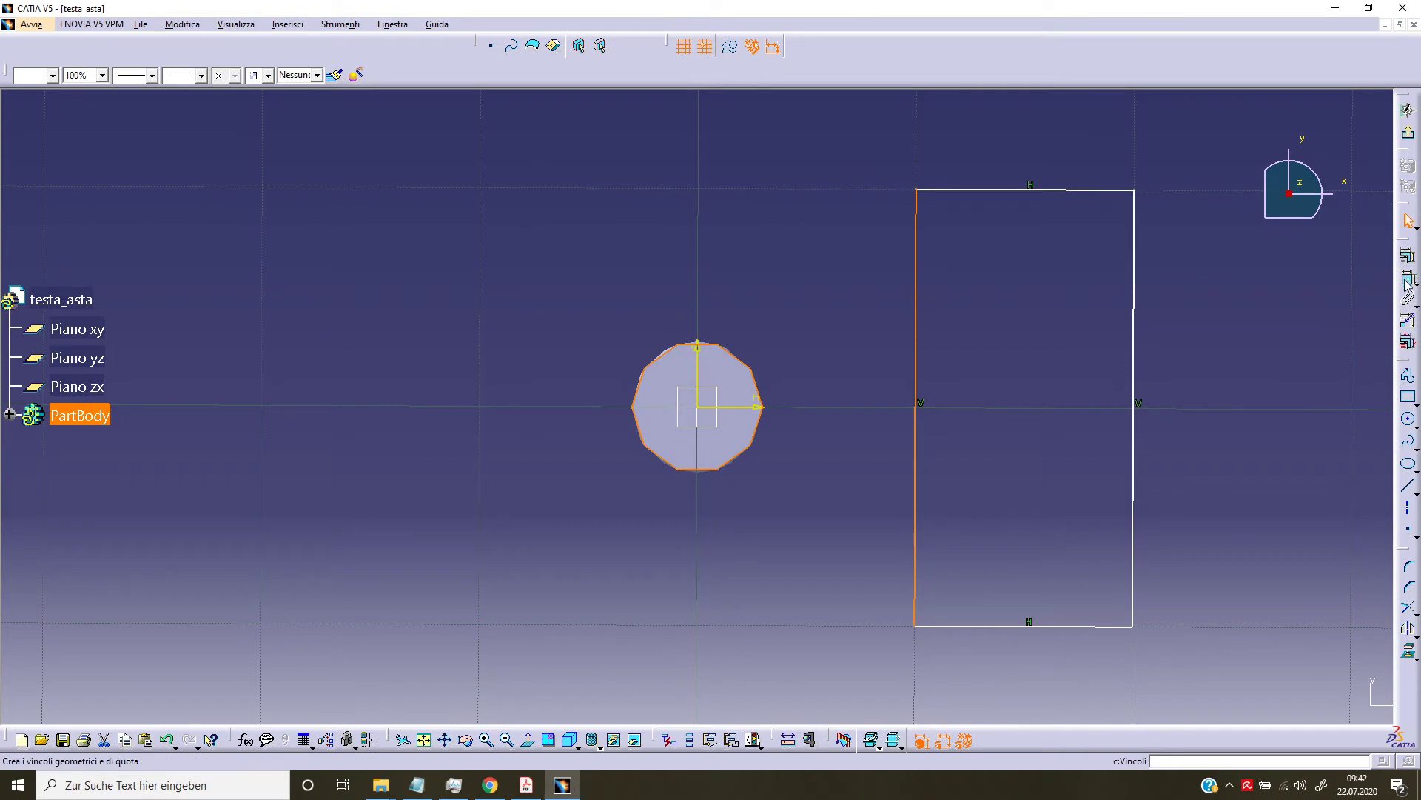
click(1063, 343)
click(921, 376)
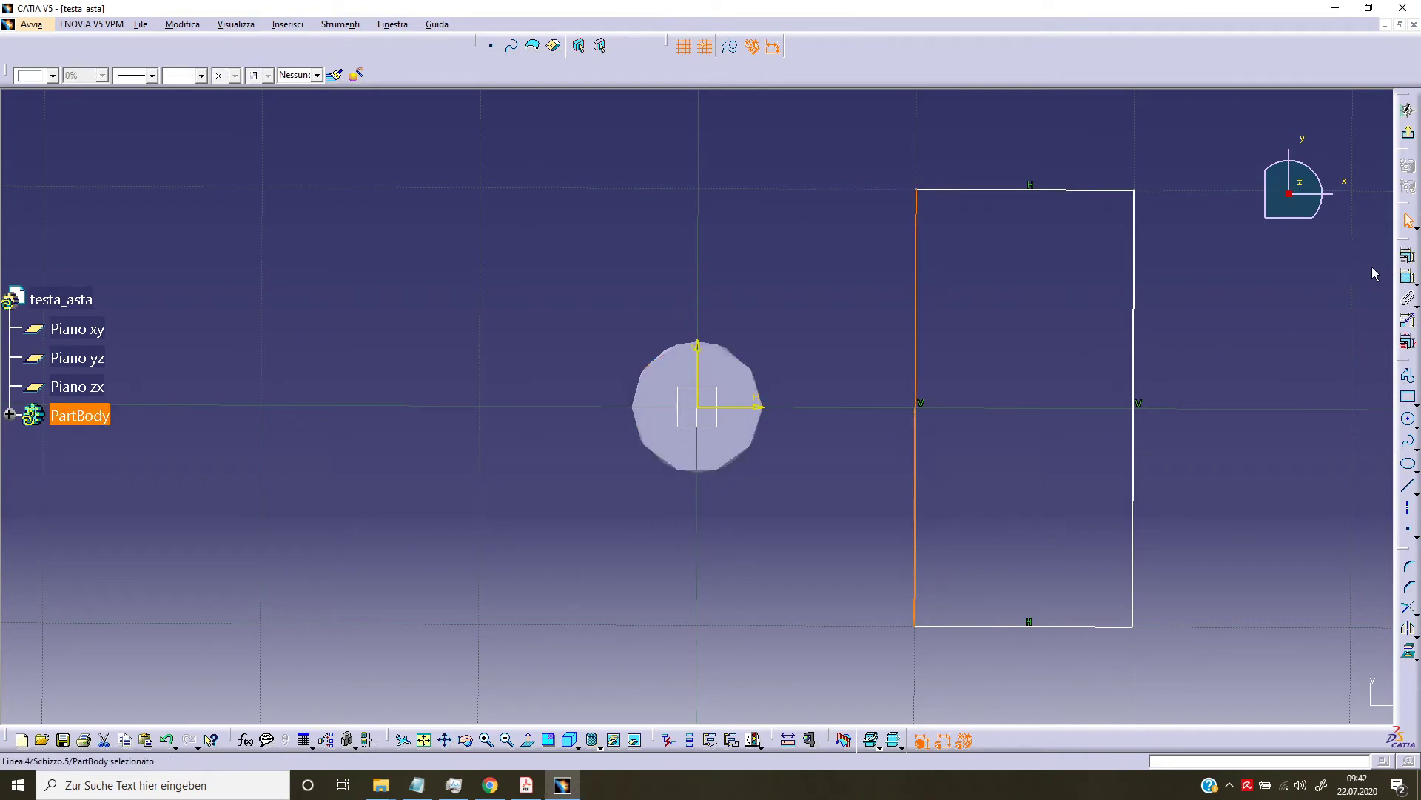
- Dimension the rectangle's left edge 1.5 from the circle's axis
click(1408, 277)
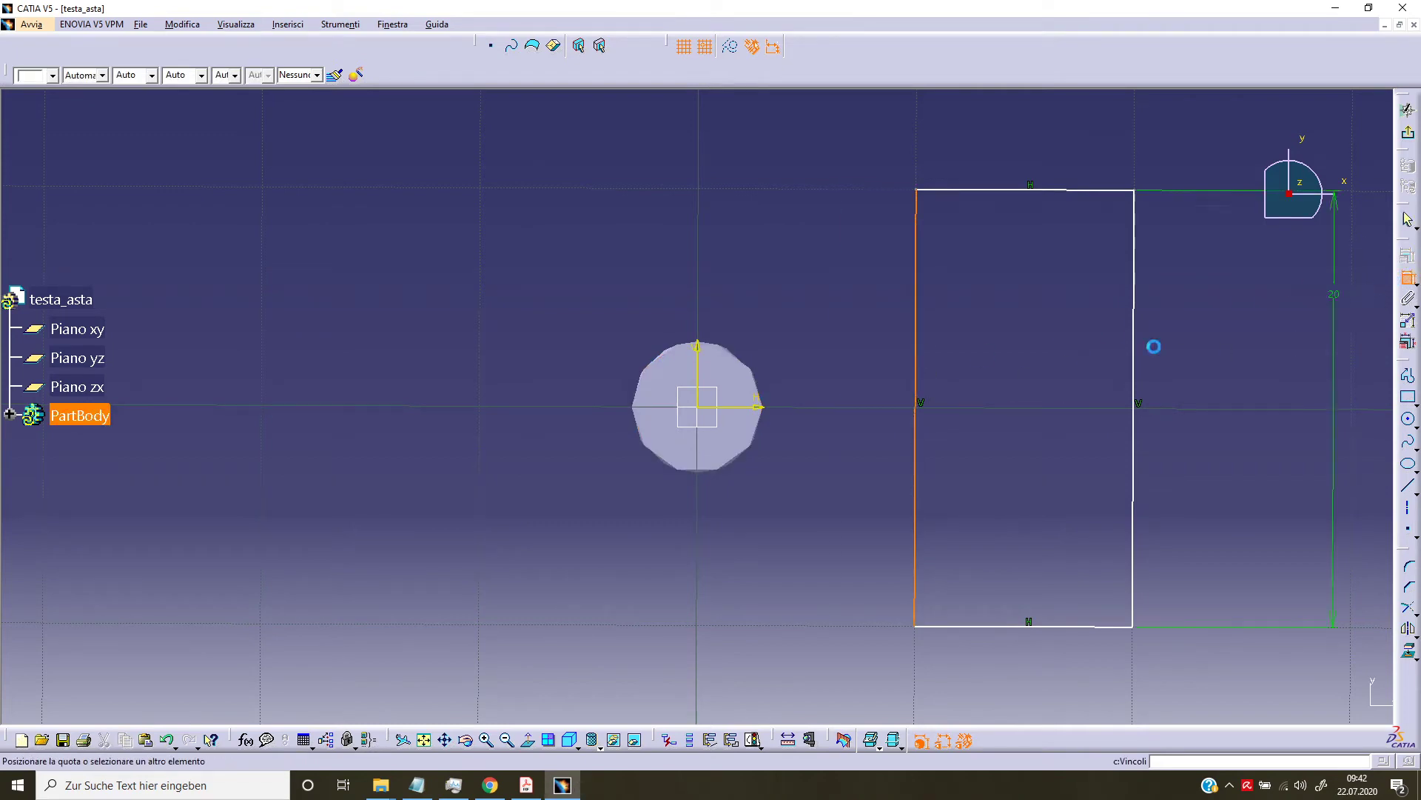
click(701, 365)
double_click(777, 316)
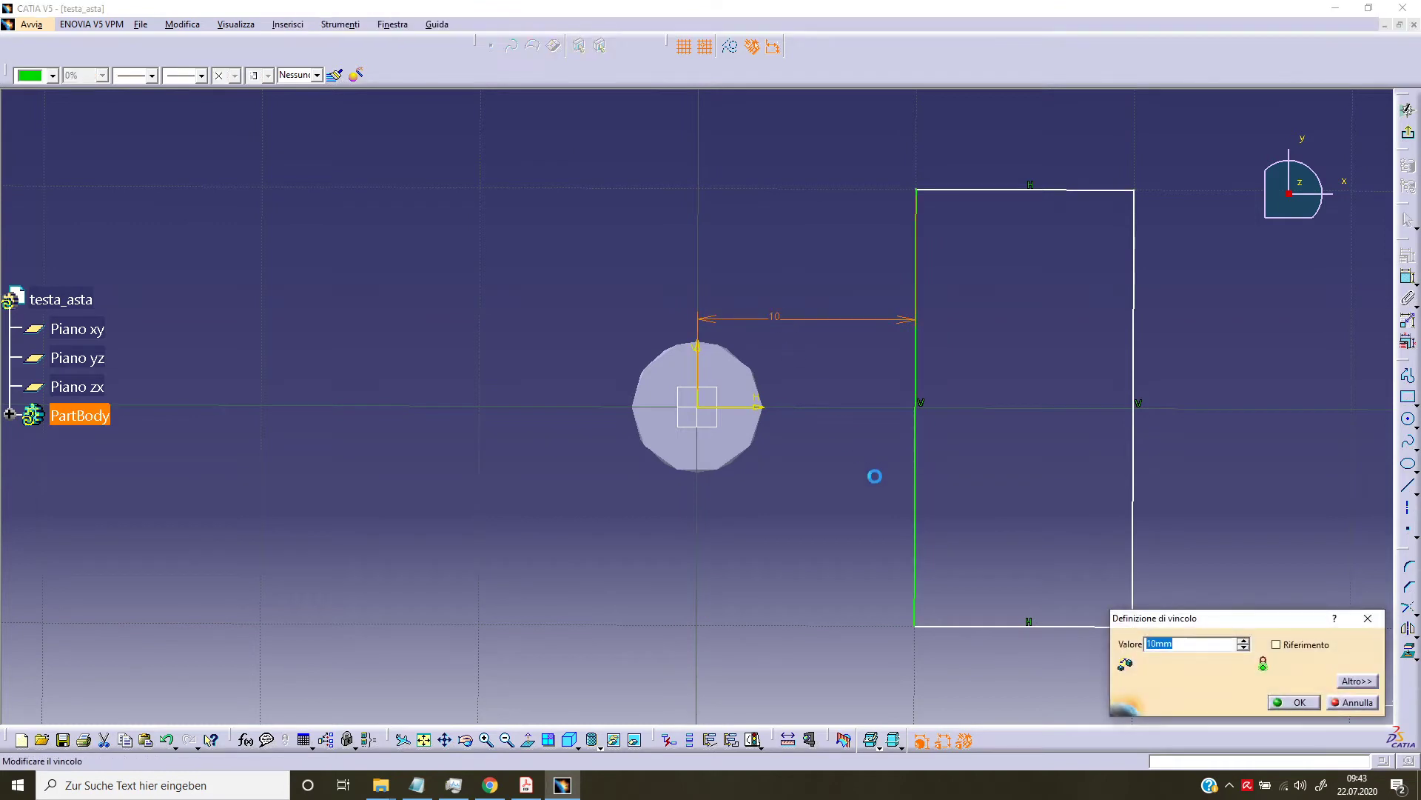
text(1.5)
key(Return)
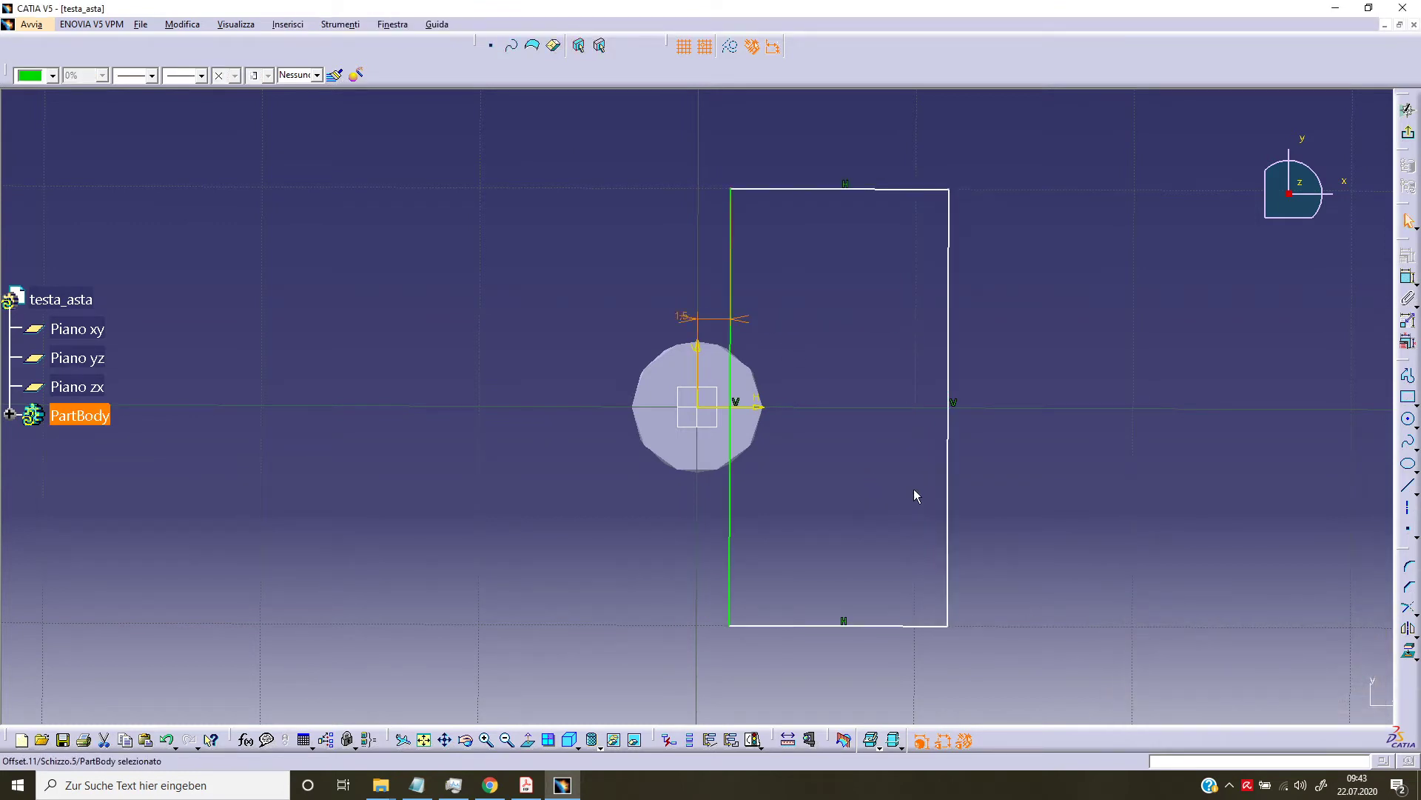
- Set the rectangle's width to 5
click(1408, 276)
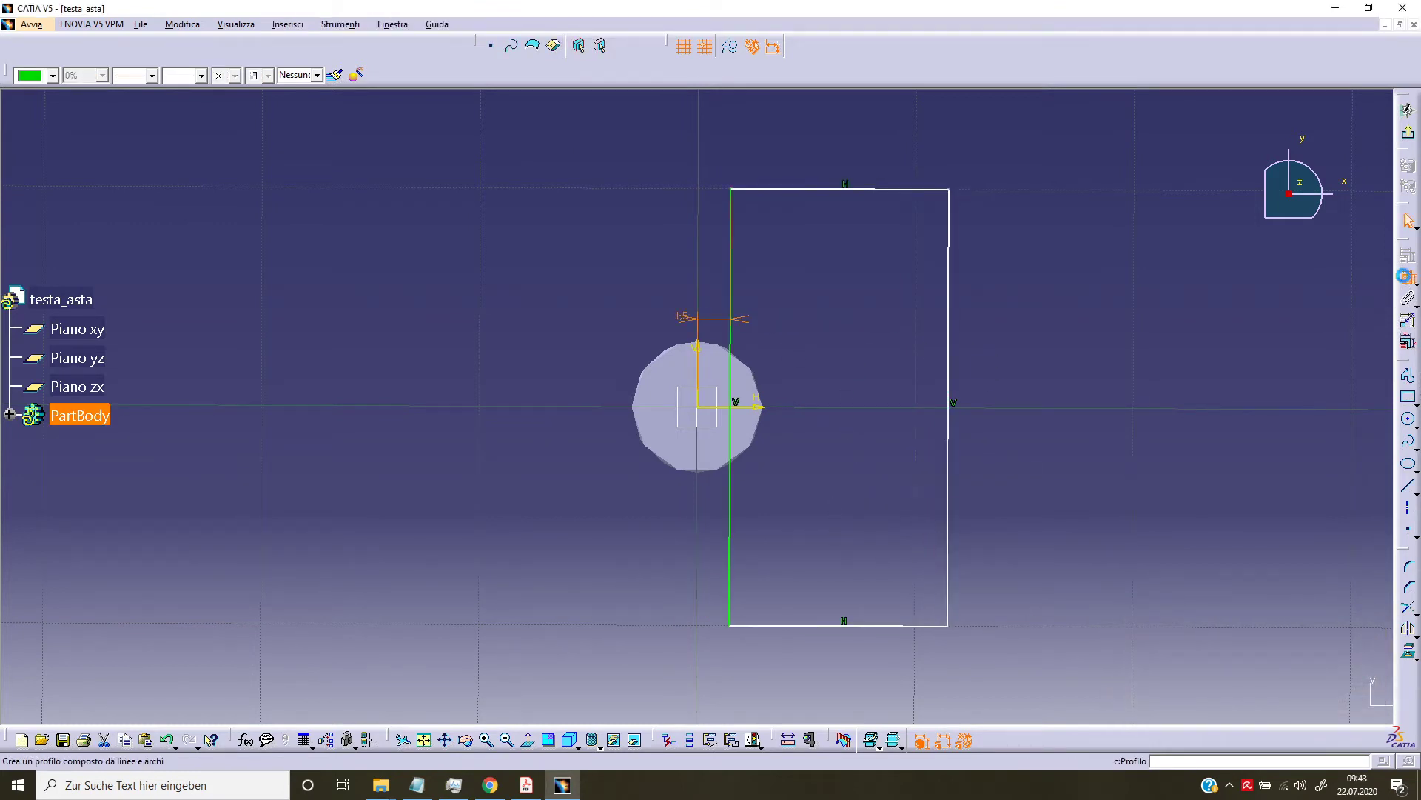
click(728, 516)
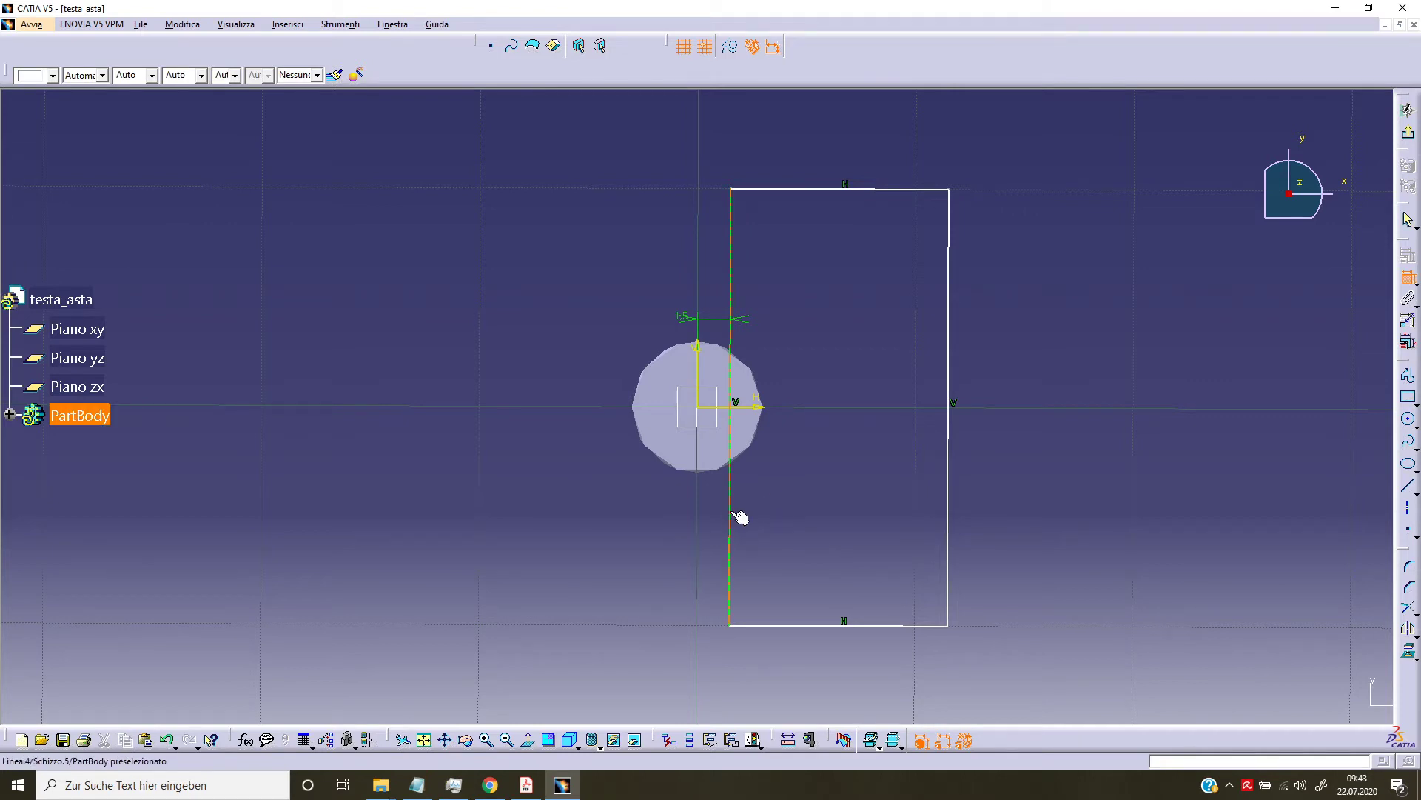
click(948, 500)
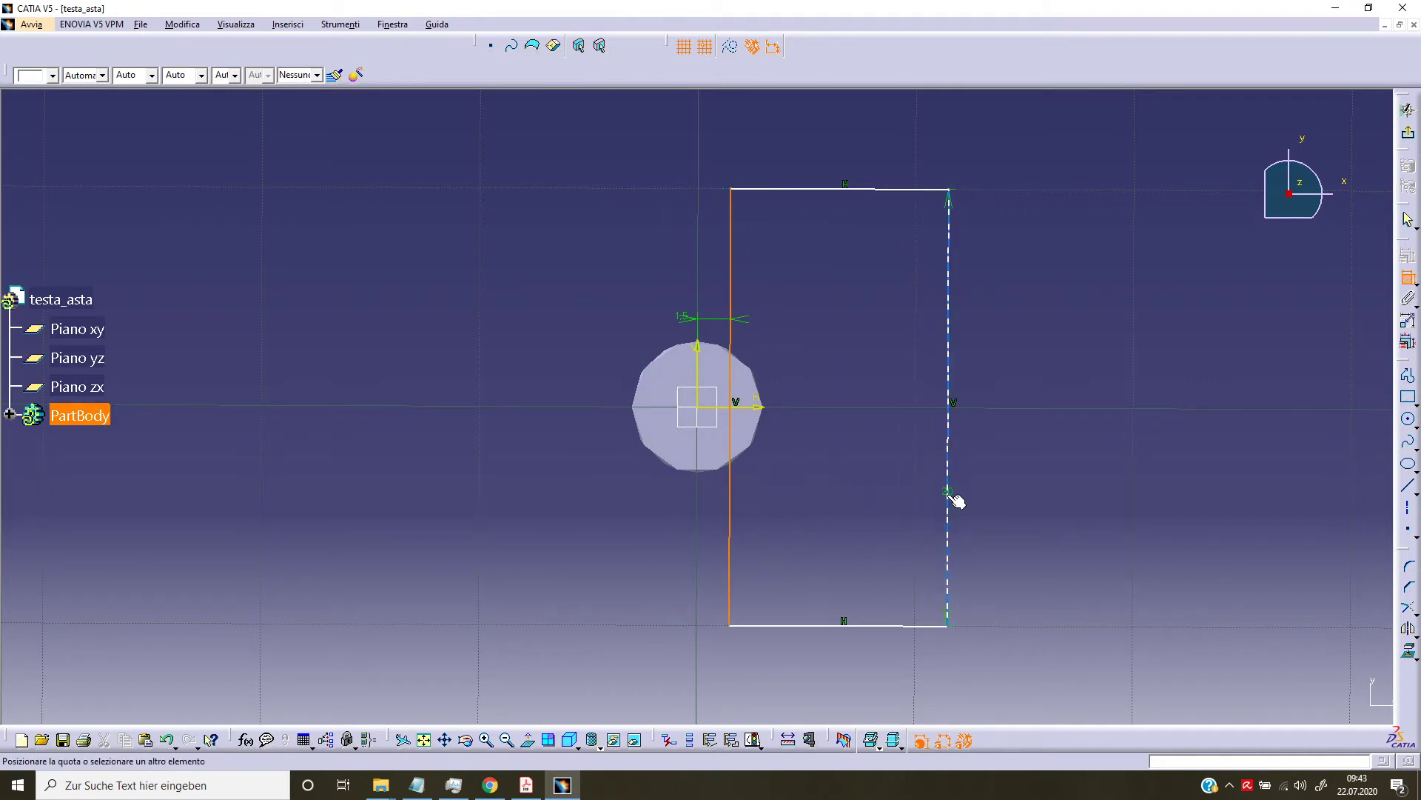
click(869, 500)
double_click(870, 501)
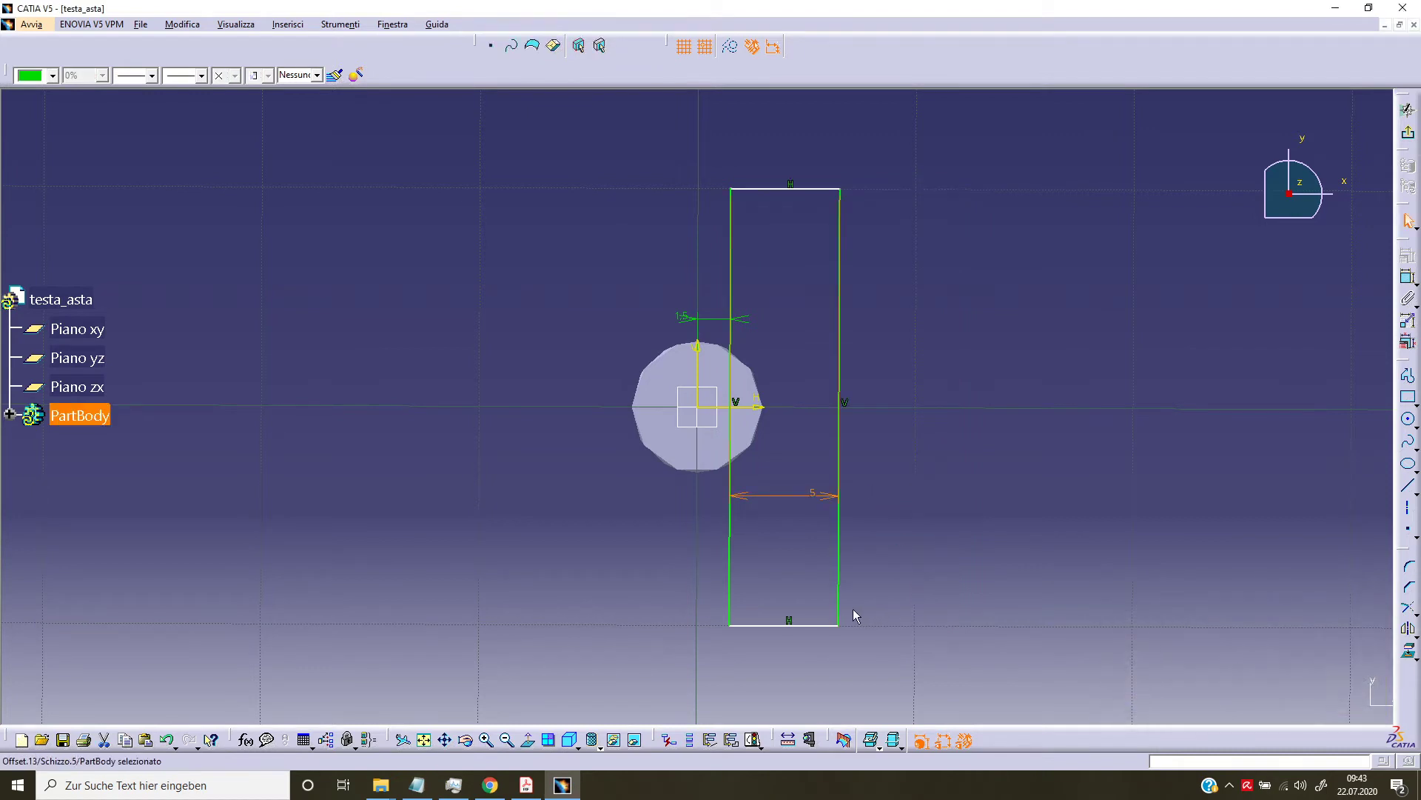
- Make the top and bottom edges symmetric about the horizontal axis
click(810, 189)
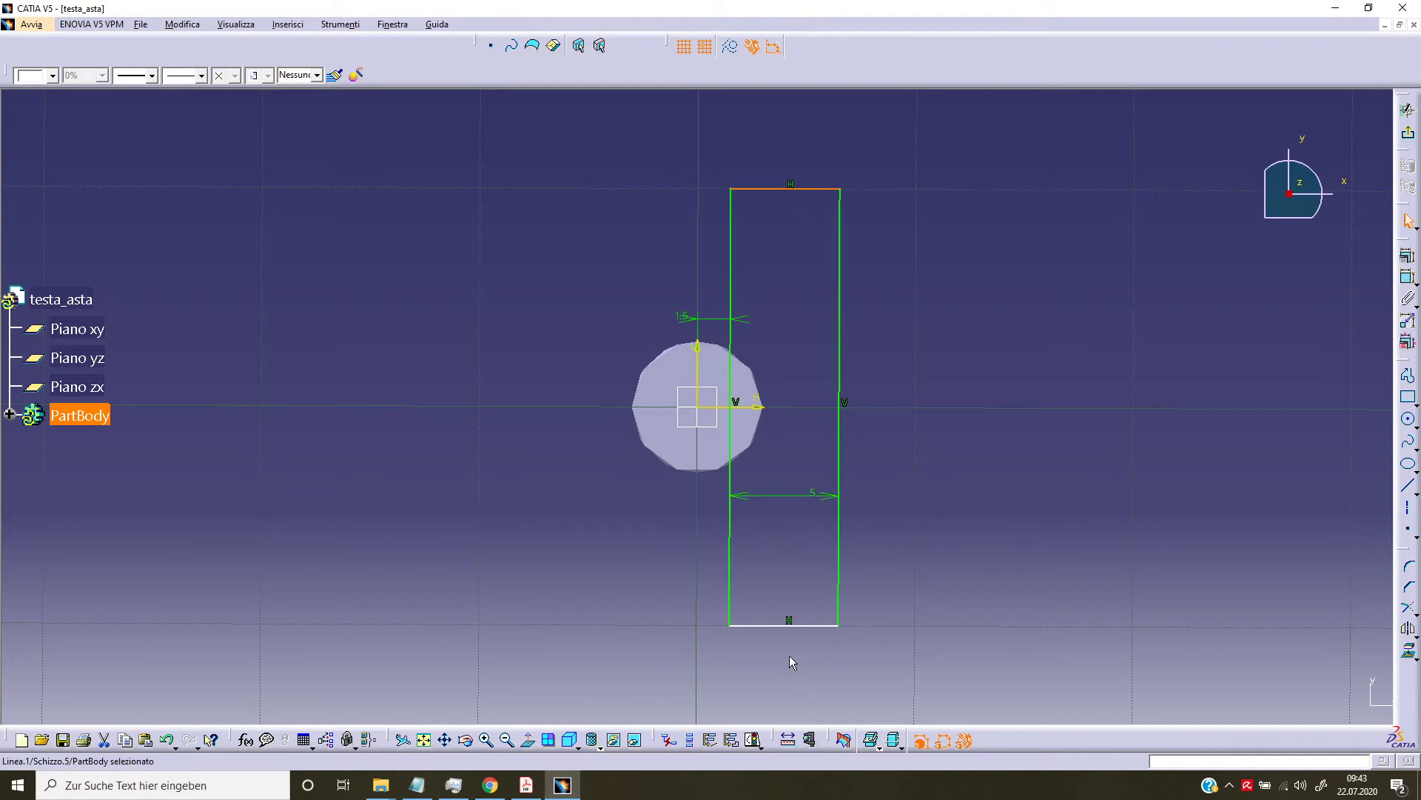
click(800, 627)
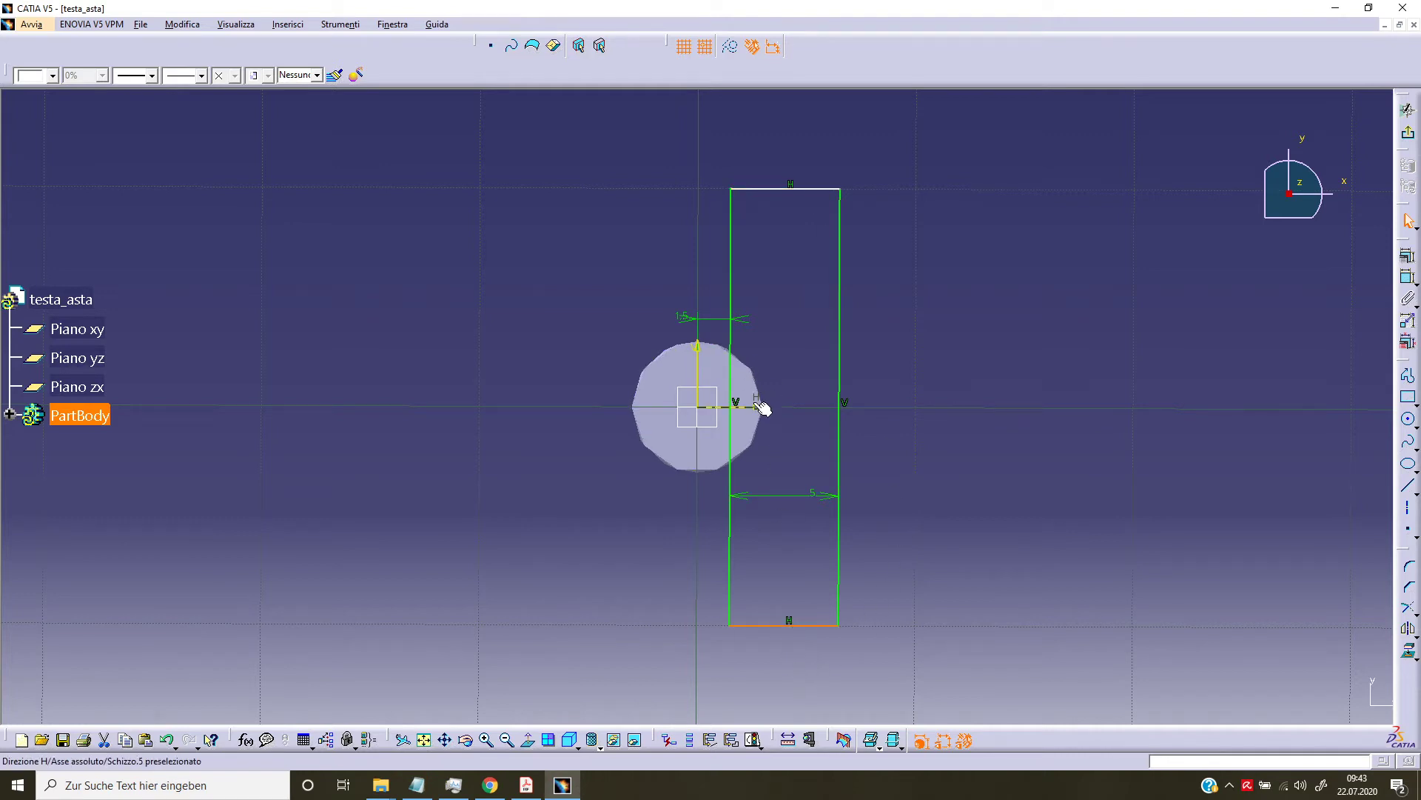
click(760, 404)
ctrl+click(805, 199)
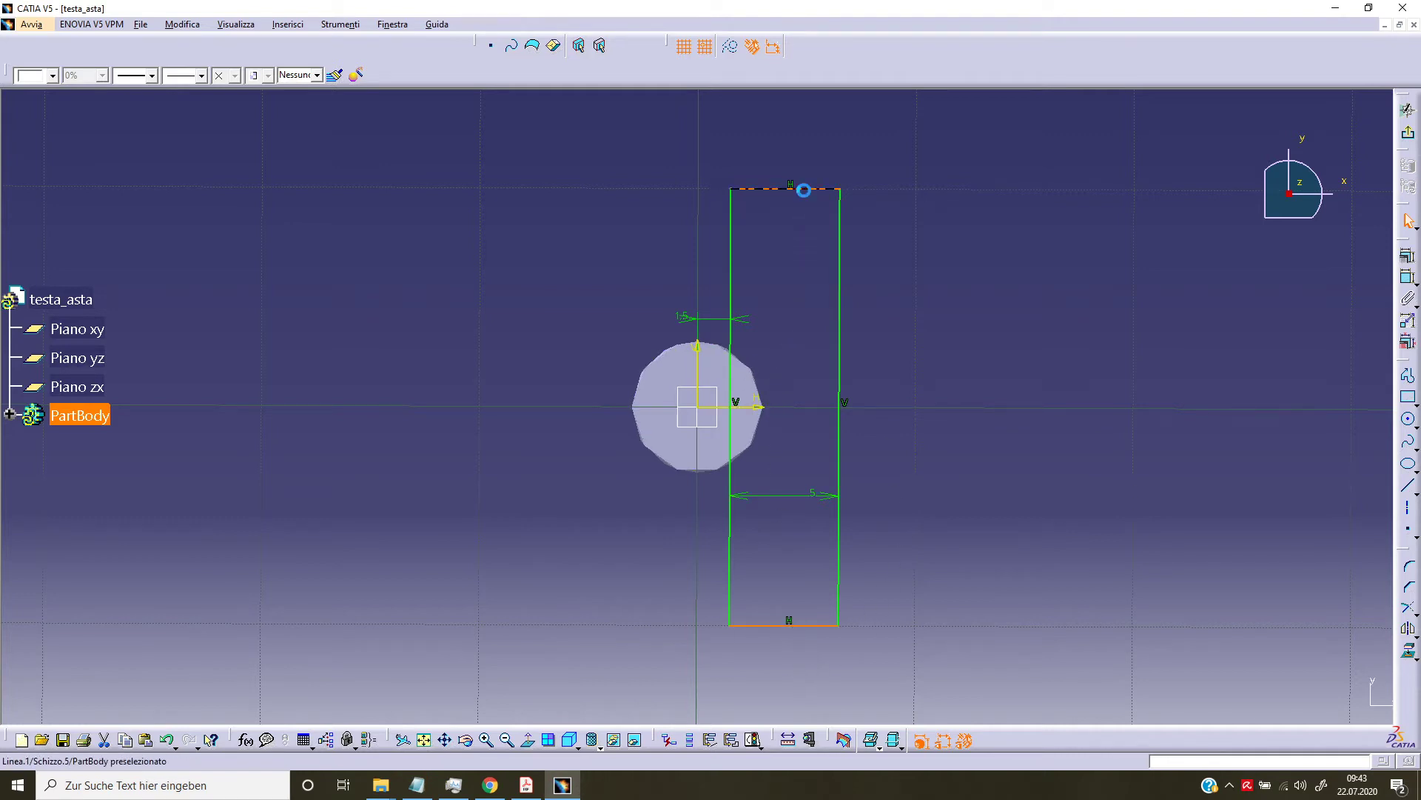
ctrl+click(760, 406)
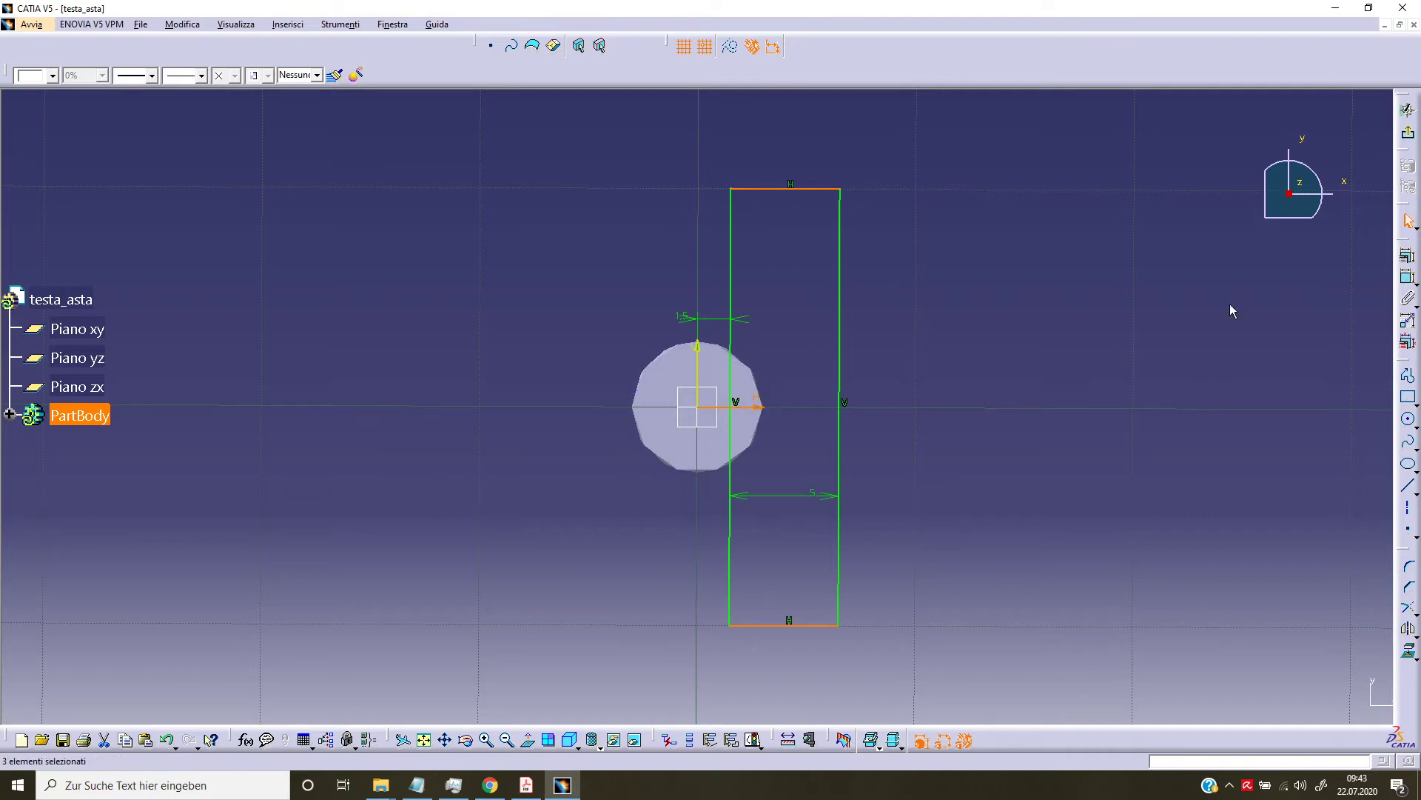
click(1408, 256)
click(1239, 644)
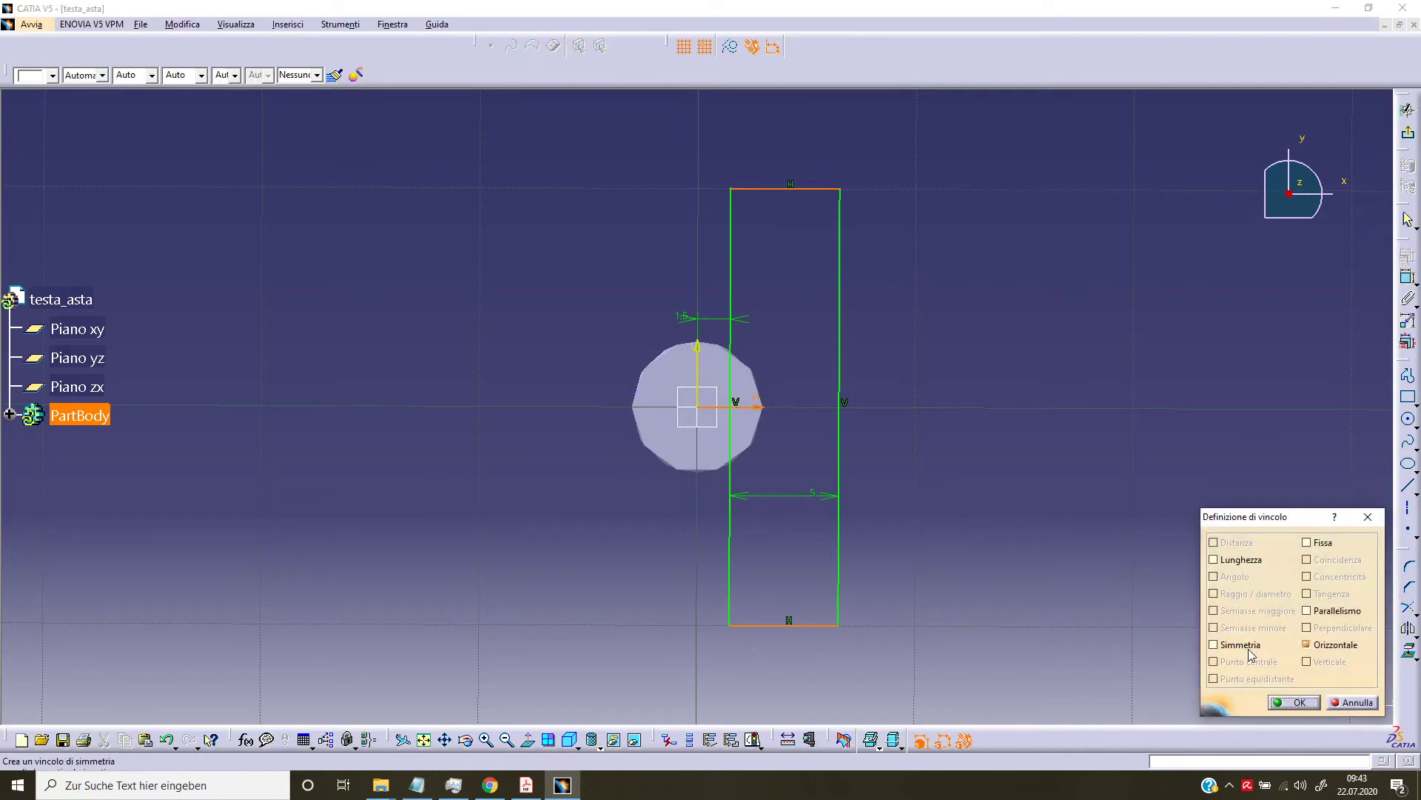
click(1297, 705)
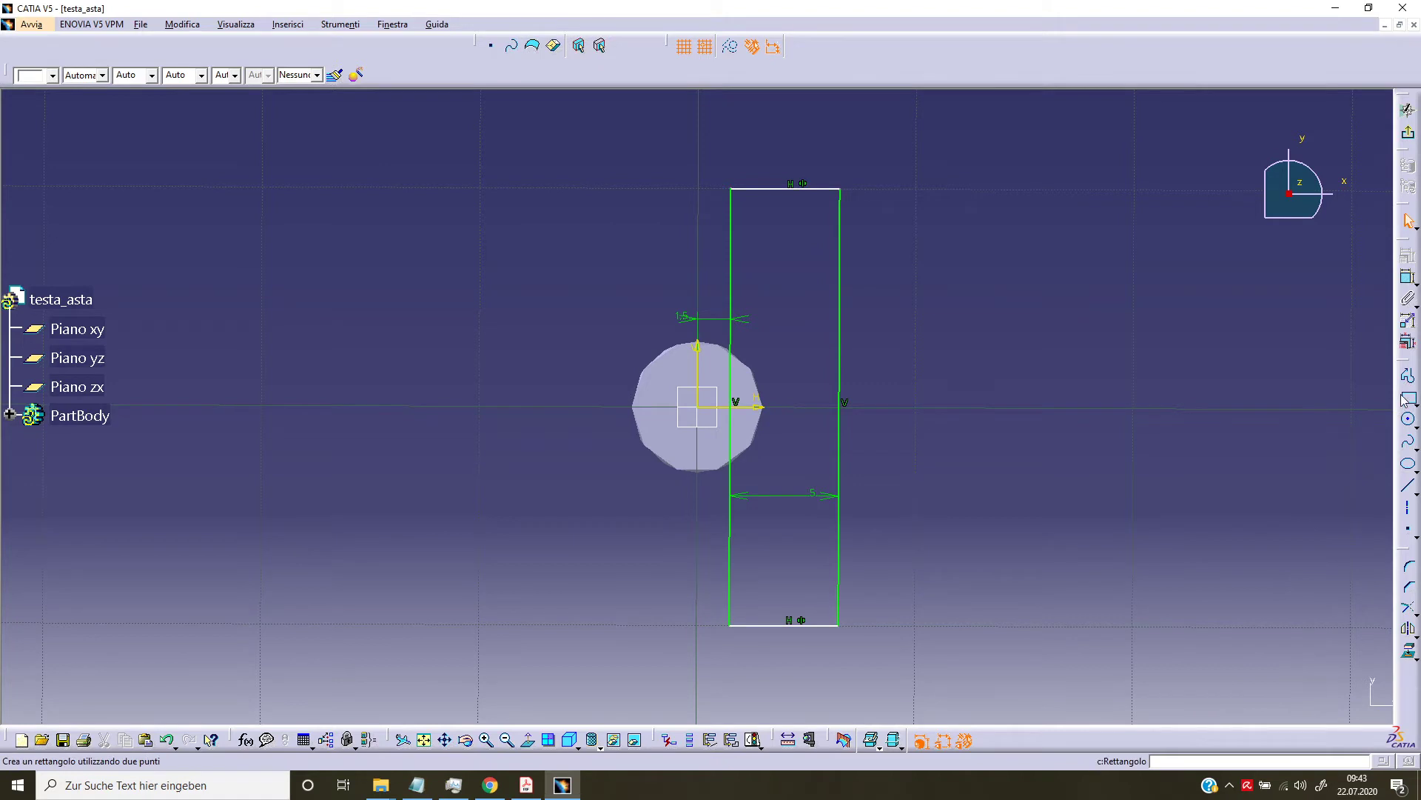
- Set the rectangle's height to 10 and exit the sketch
click(1408, 277)
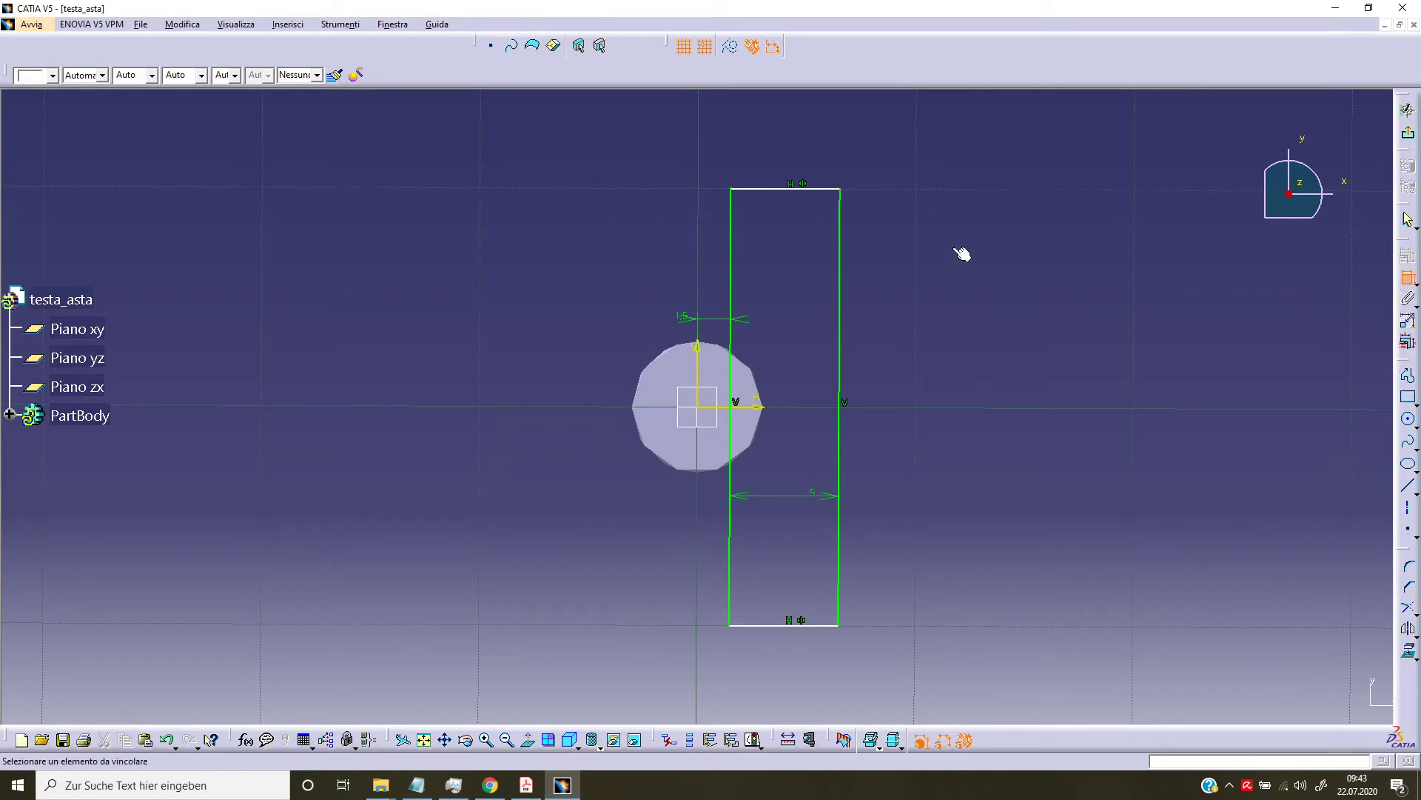
click(812, 189)
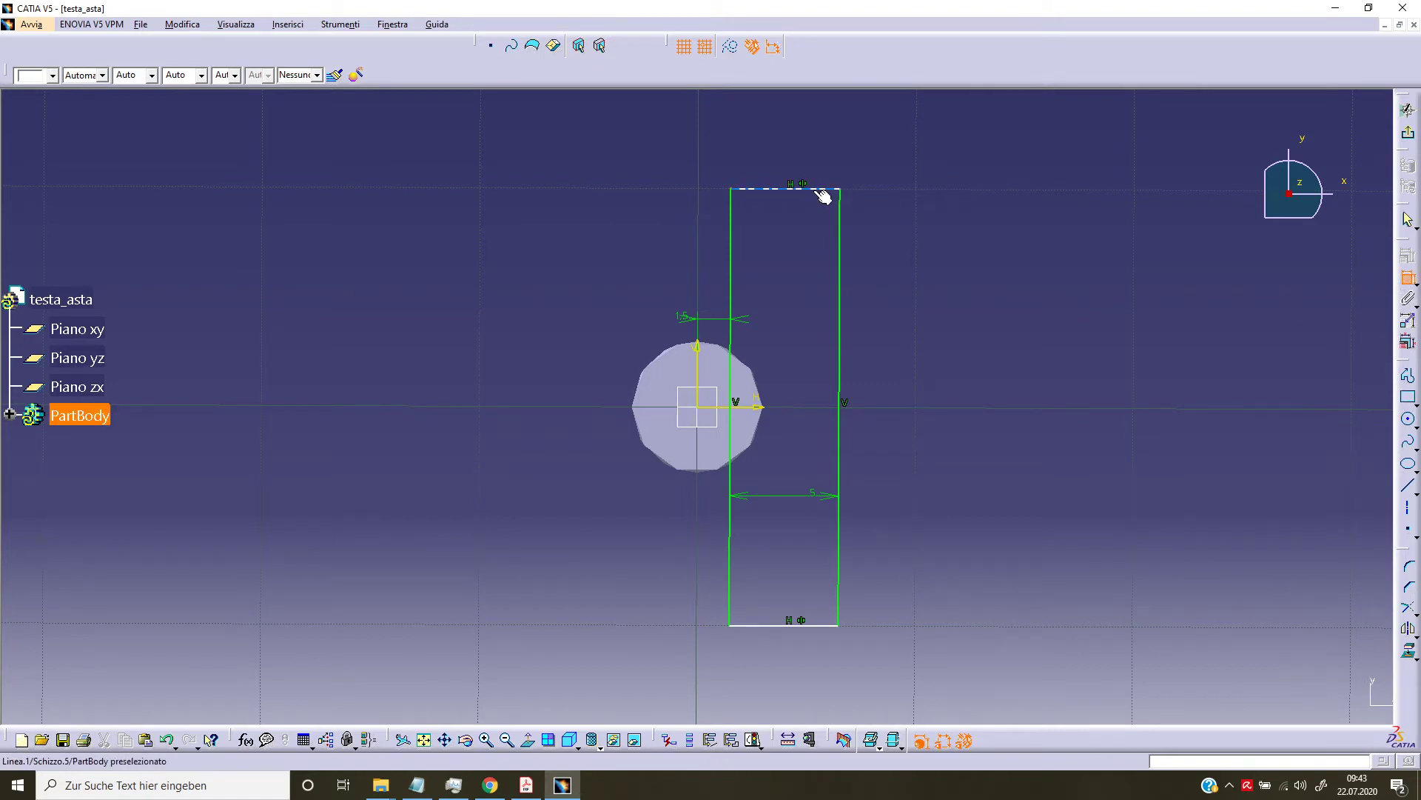
click(808, 633)
click(907, 466)
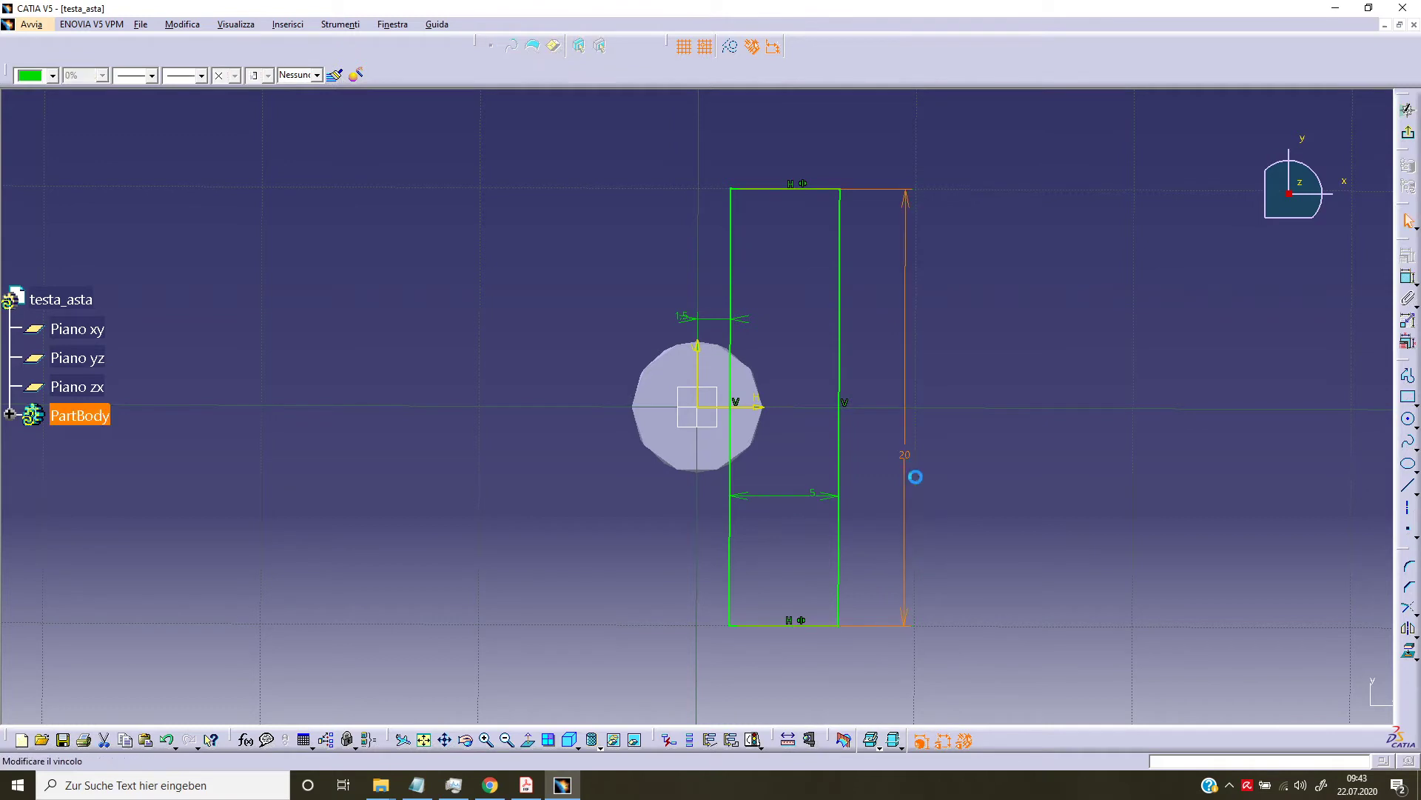
text(10)
key(Return)
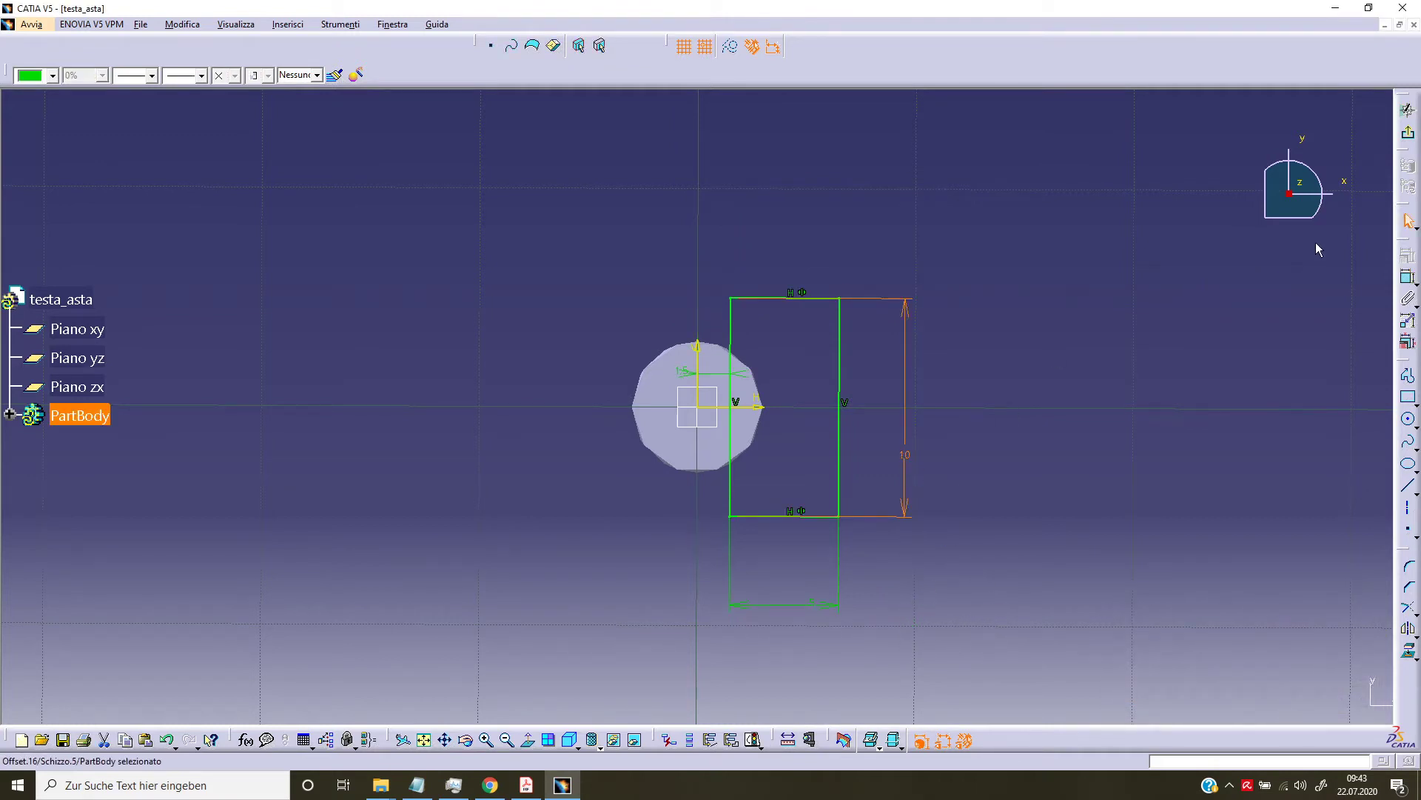
click(1408, 134)
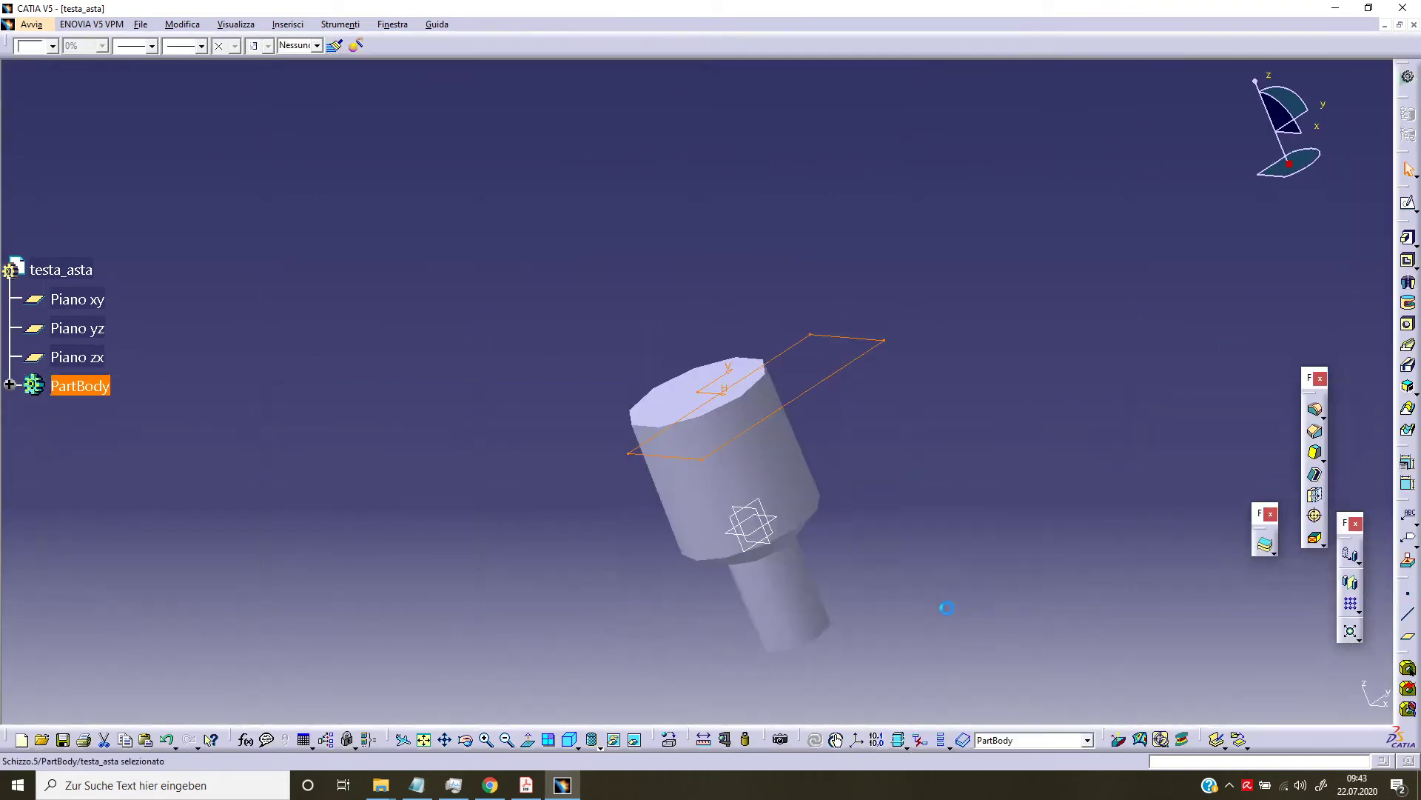
- Try a pocket limited up to the shaft's end face, then cancel after the error
click(1408, 261)
middle_drag(879, 644, 848, 488)
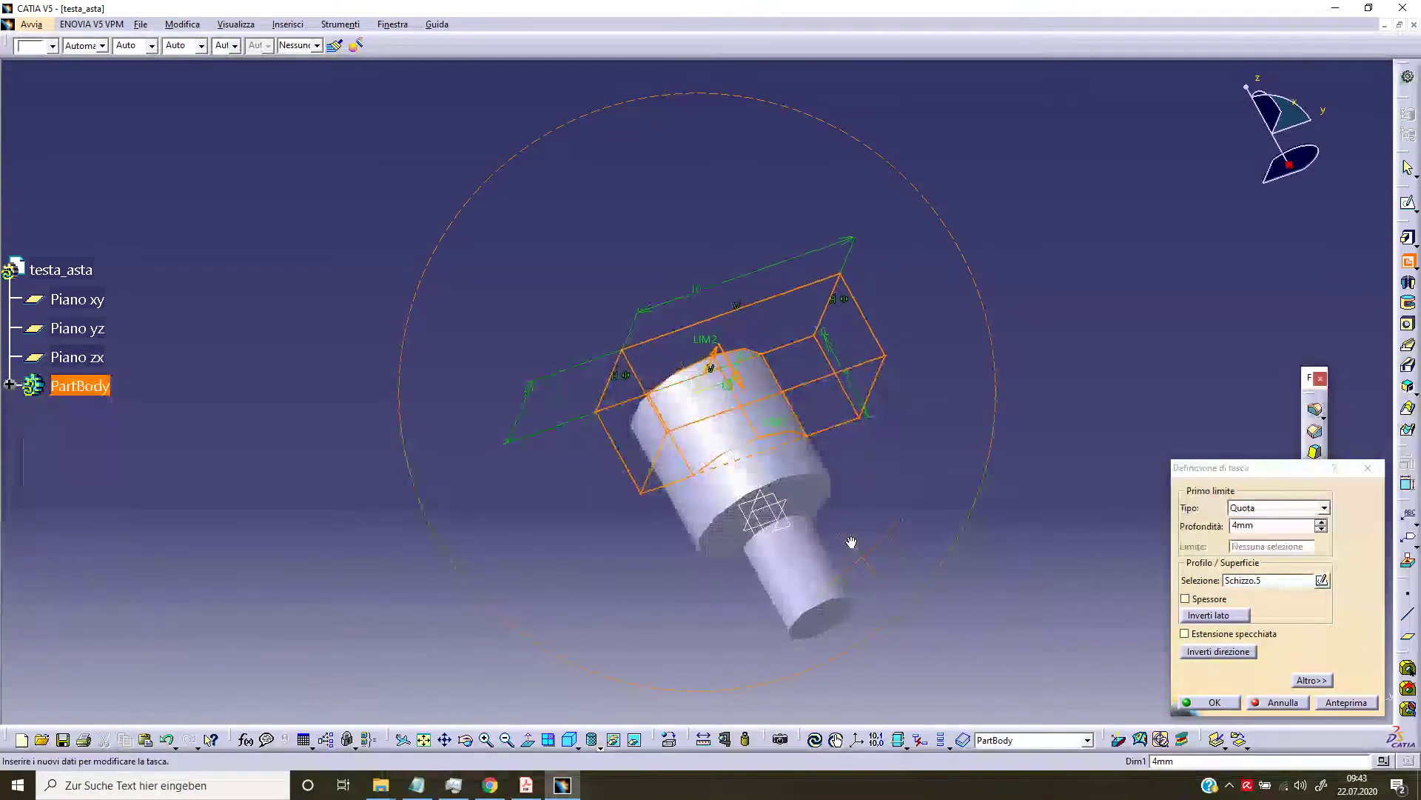
click(1324, 507)
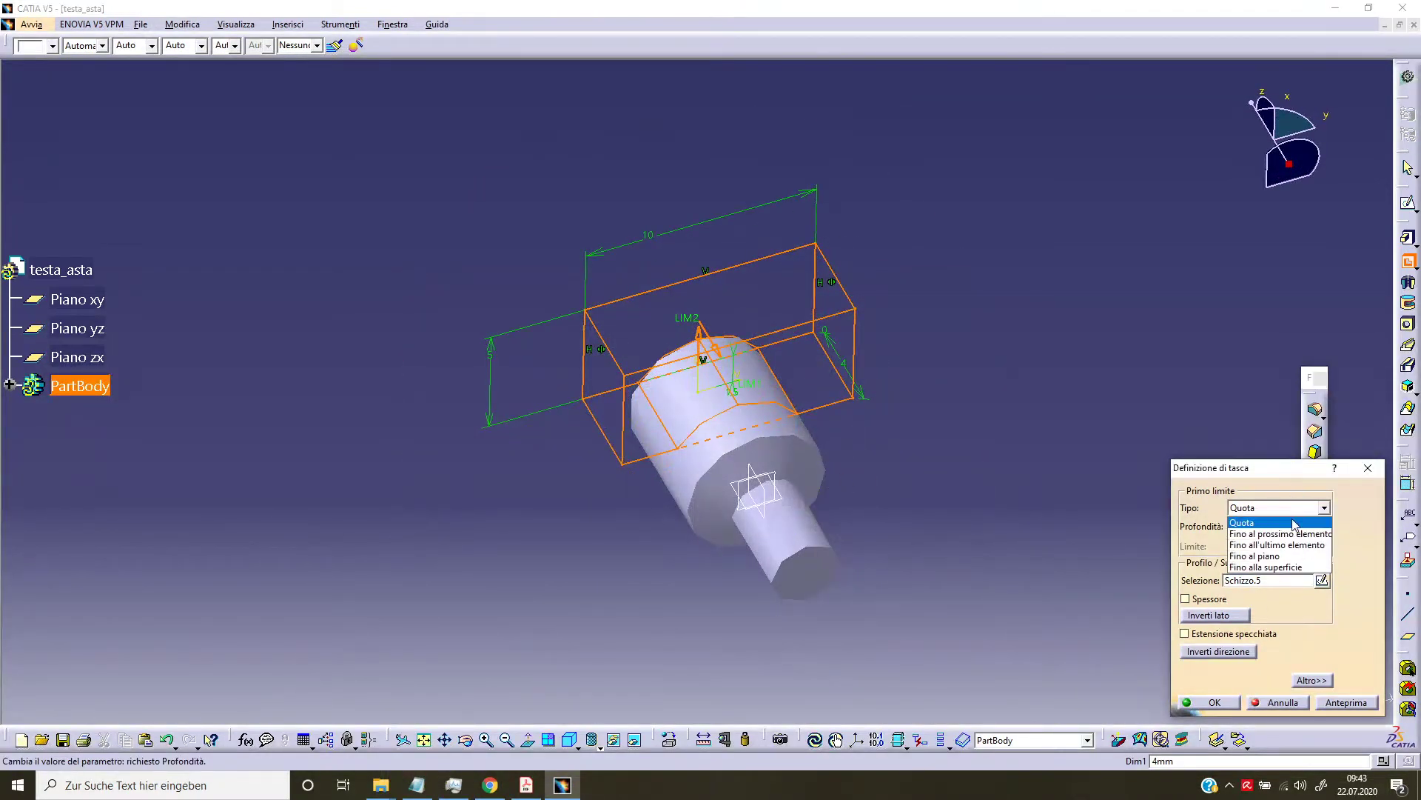
click(1292, 557)
click(1291, 508)
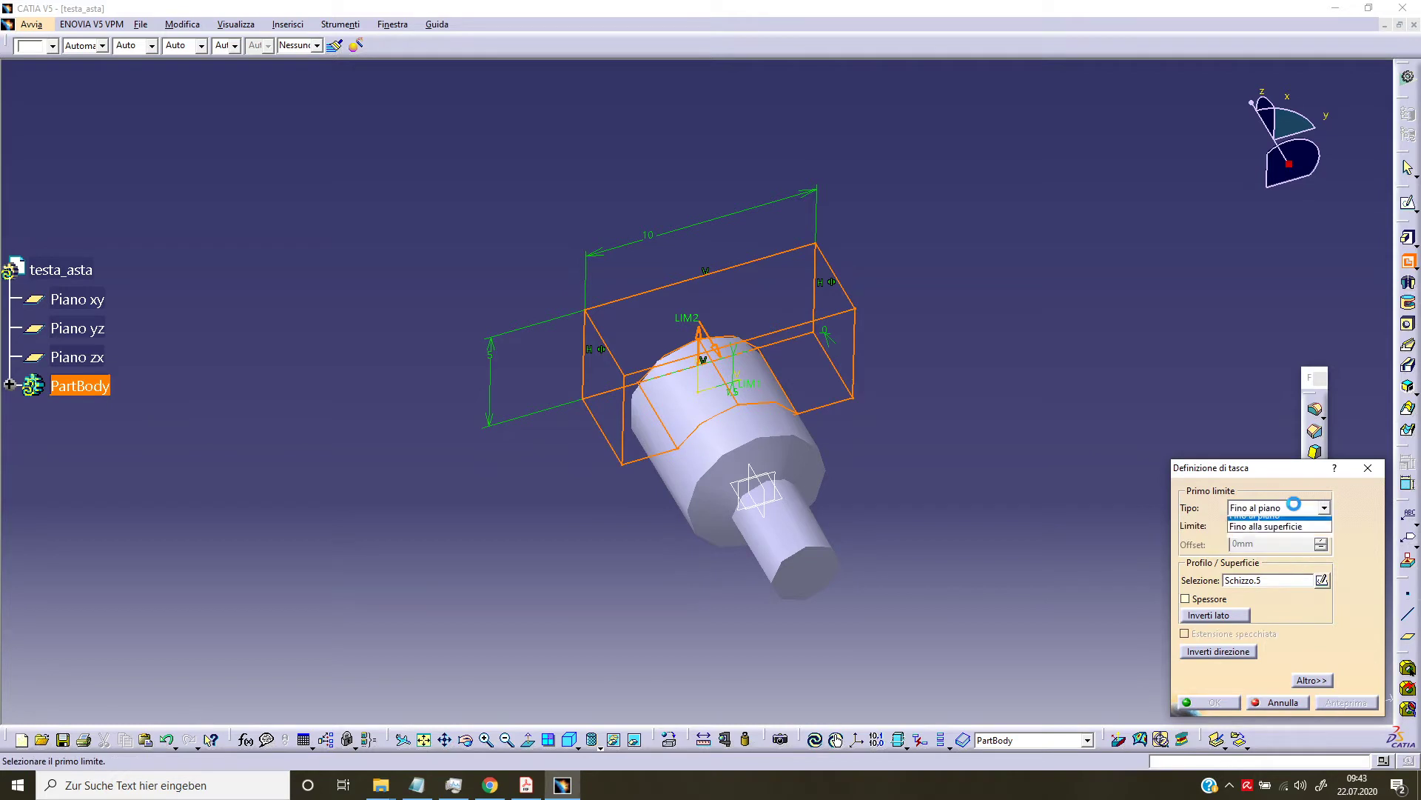
click(1288, 566)
click(826, 574)
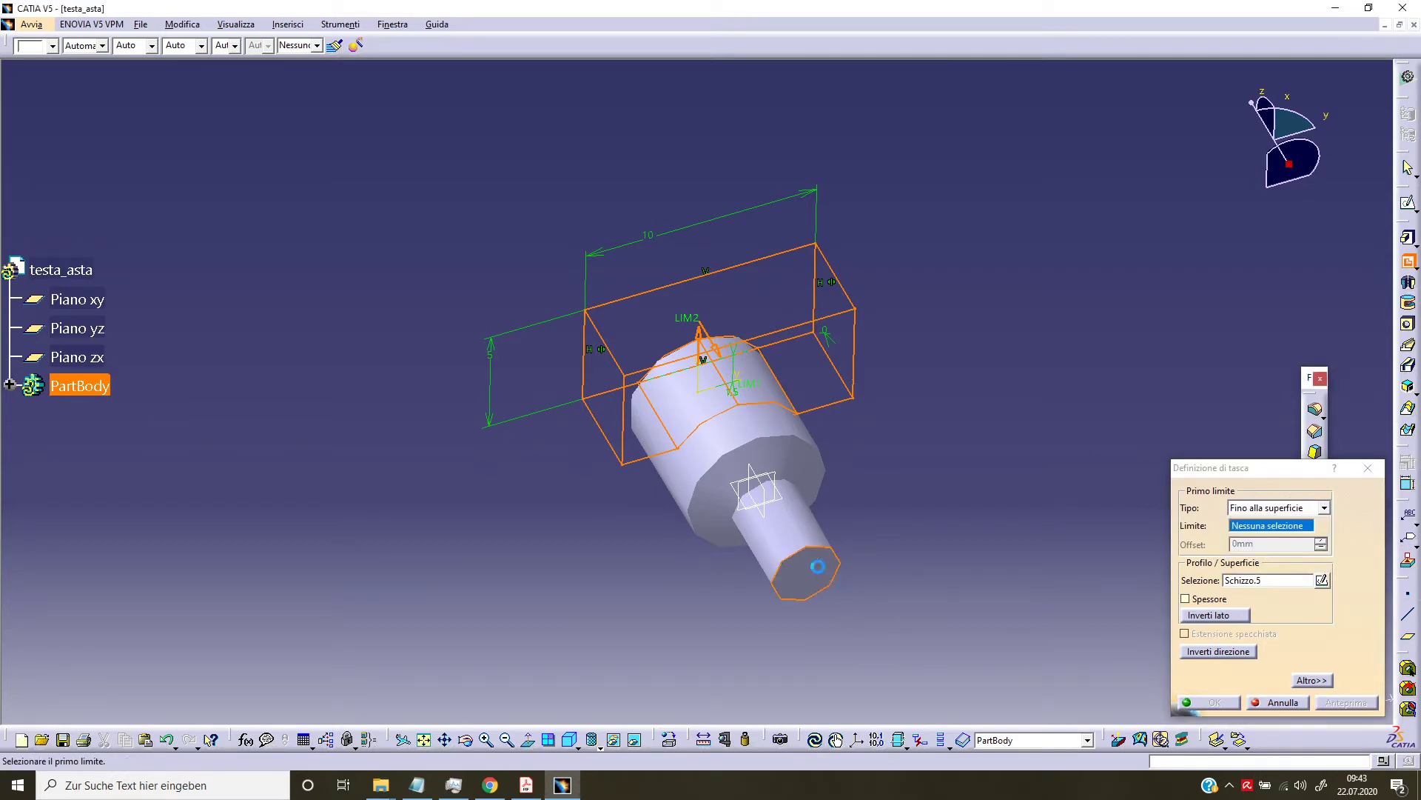
click(820, 425)
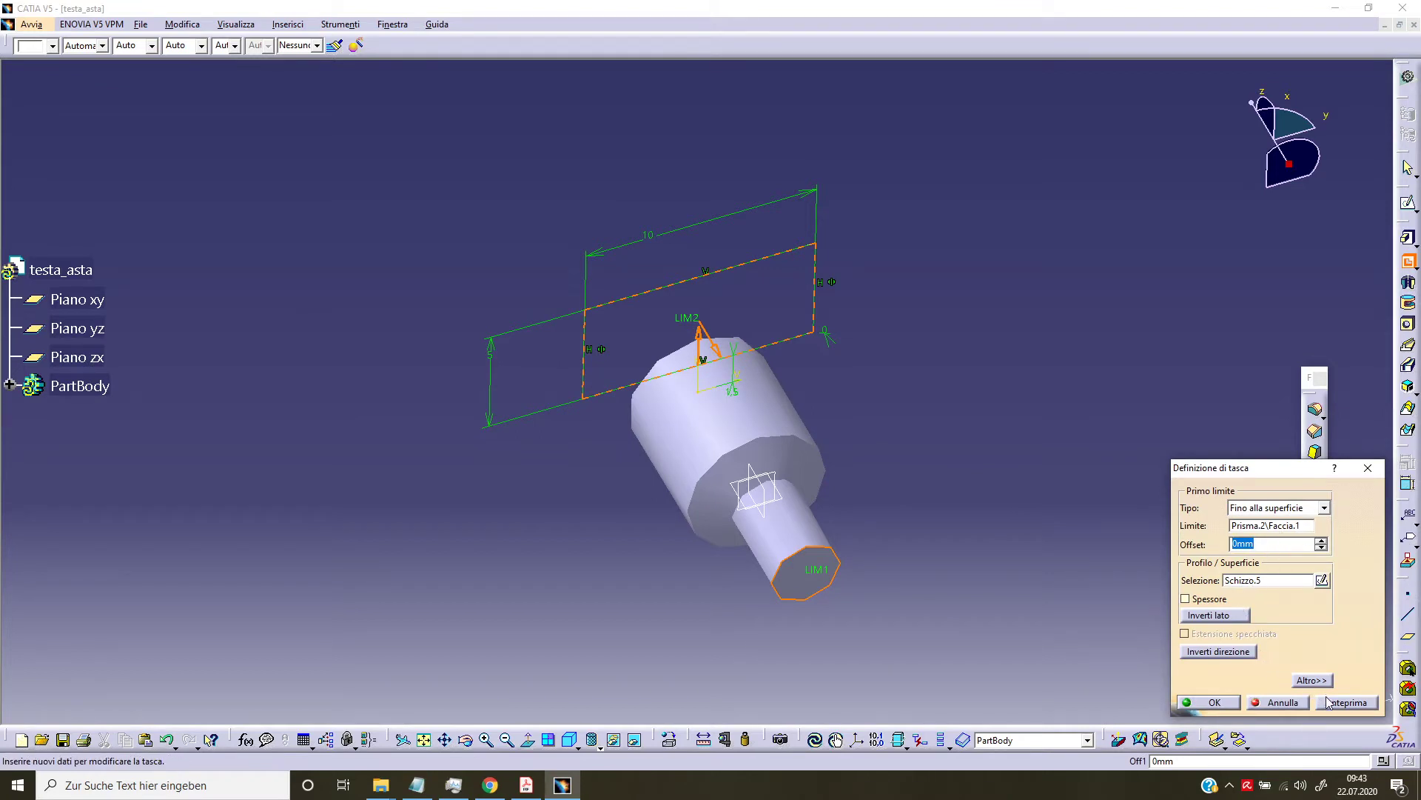
click(1368, 468)
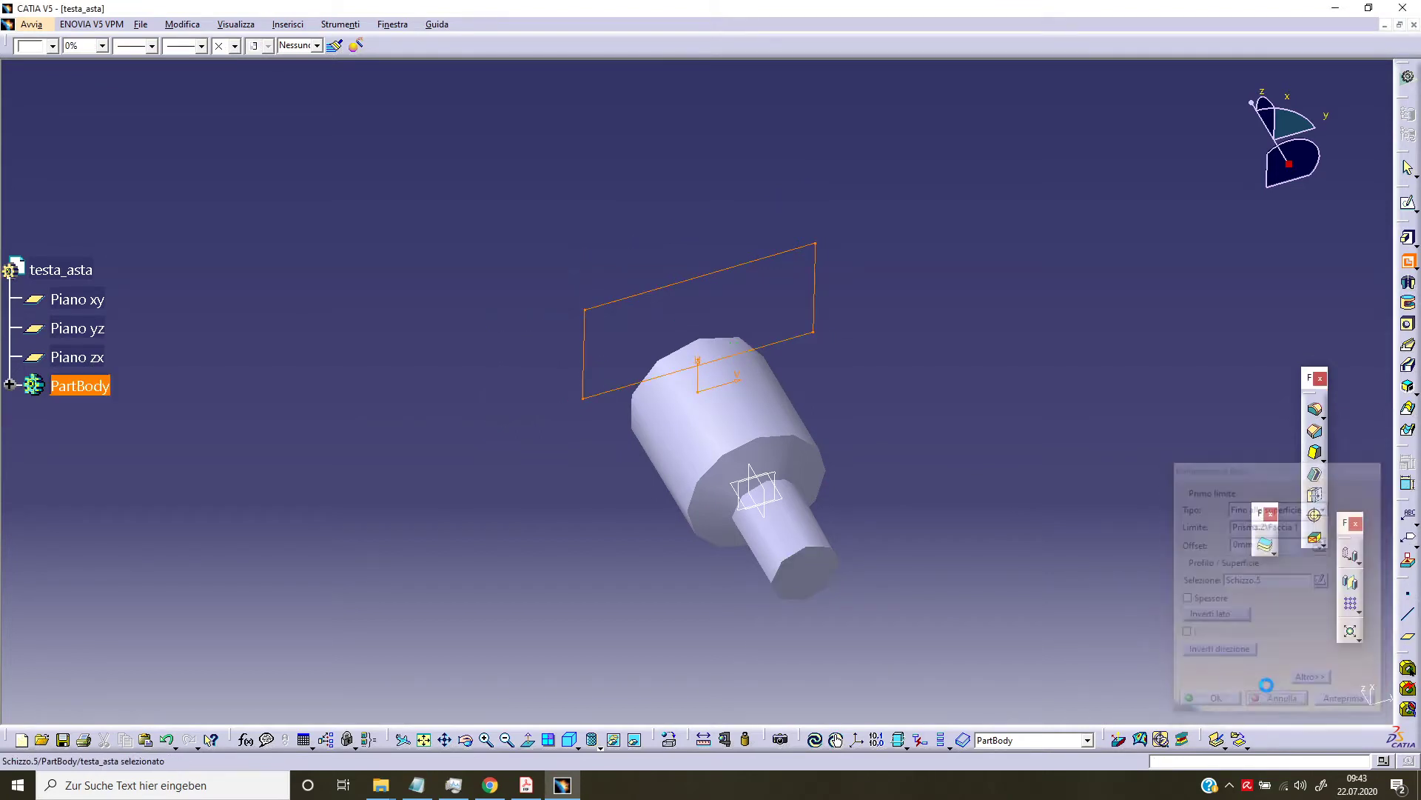
- Pocket the rectangle sketch to a depth of 11 mm
click(1408, 260)
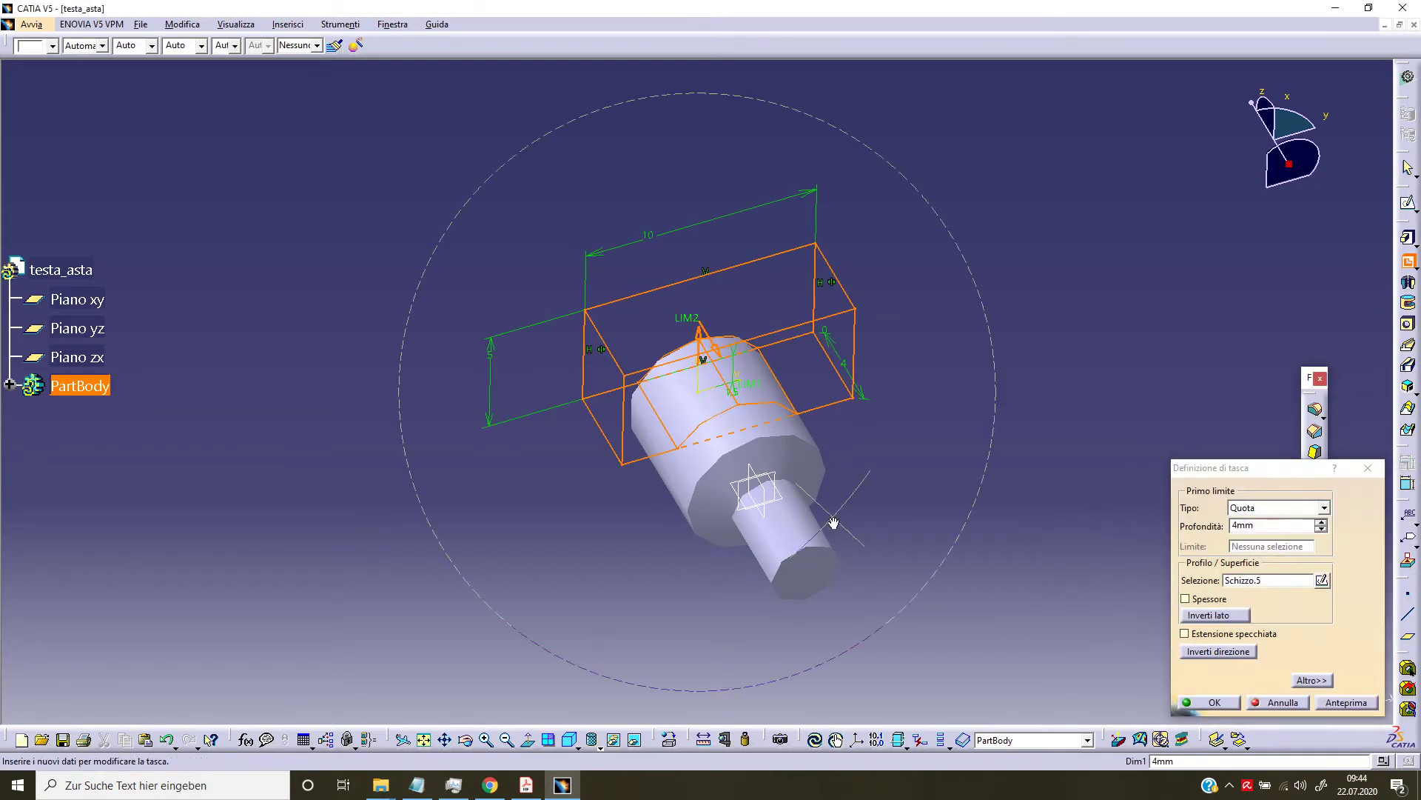
middle_drag(834, 523, 858, 533)
click(1256, 526)
text(11)
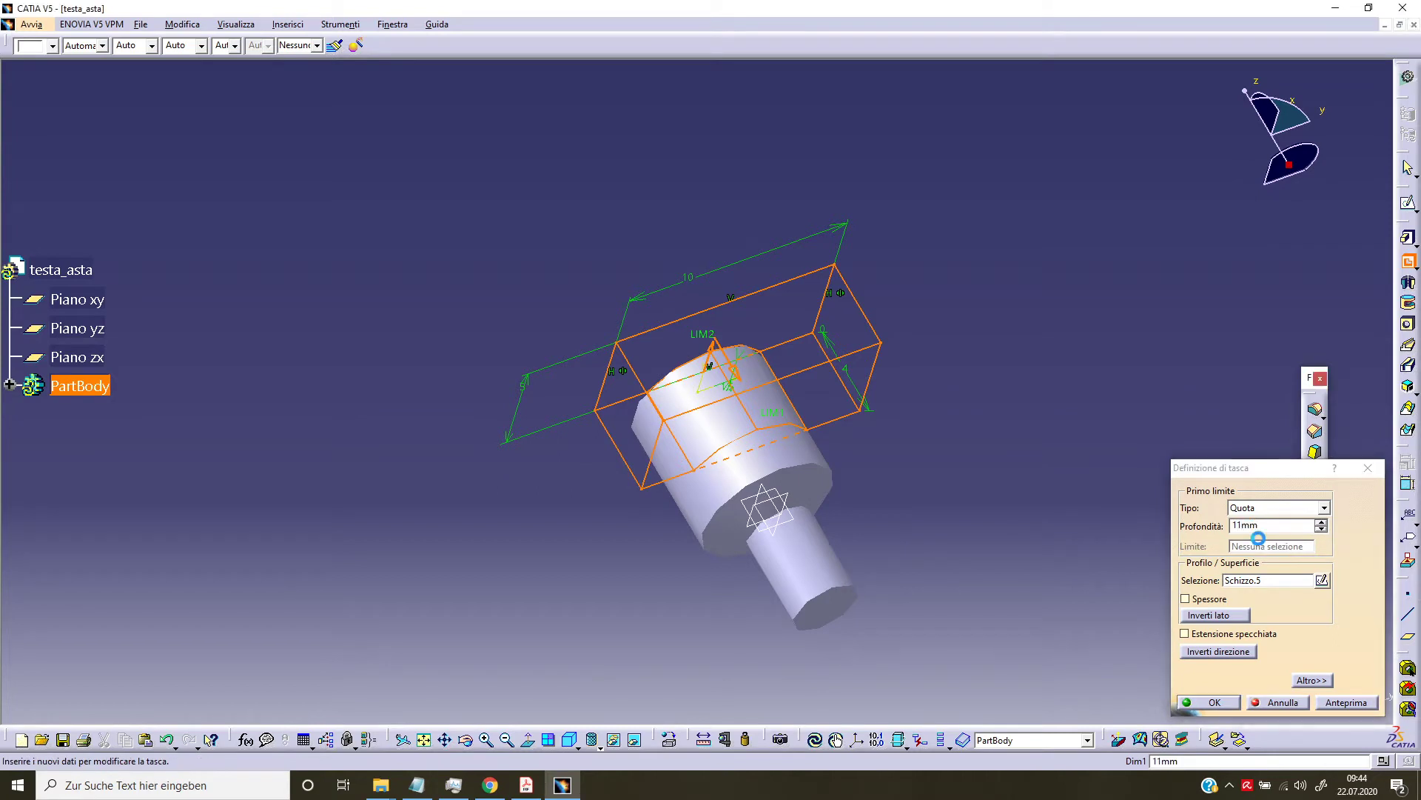
click(1212, 701)
- Mirror the Tasca.1 pocket across Piano yz, creating Specchio.1 on the head's opposite side
click(622, 432)
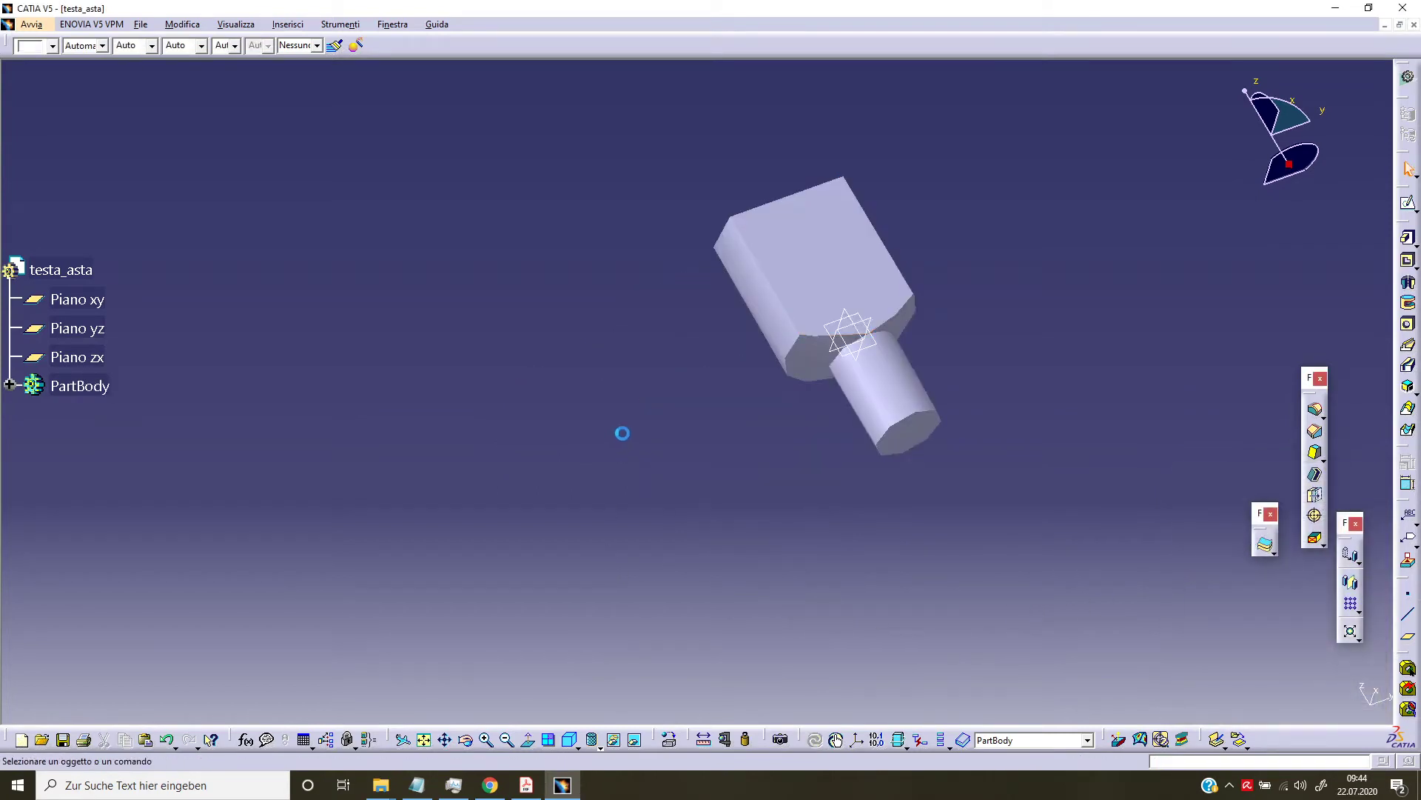
mouse_move(621, 431)
middle_down()
mouse_move(717, 427)
mouse_move(752, 296)
mouse_move(730, 228)
mouse_move(735, 262)
middle_up()
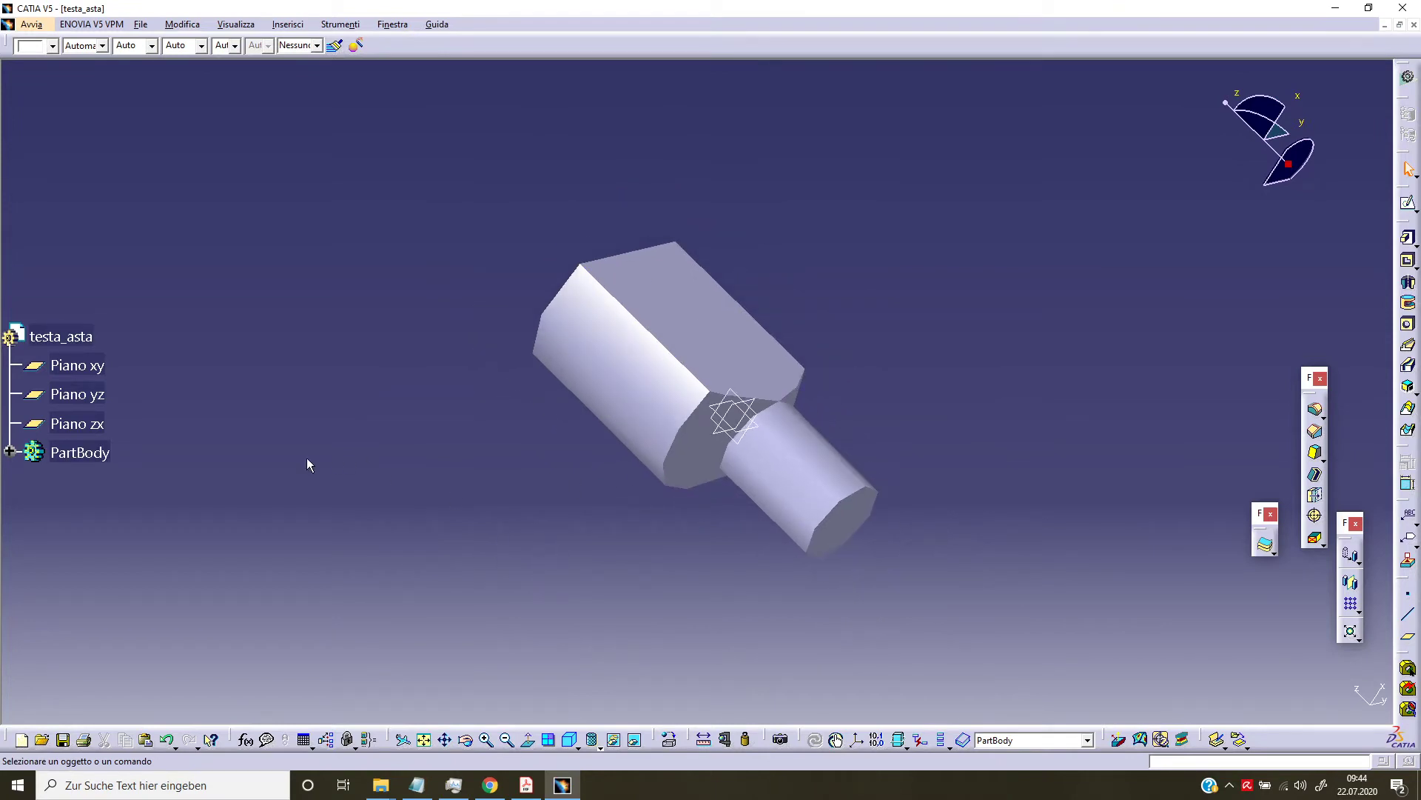
click(10, 451)
scroll(90, 478, down, 5)
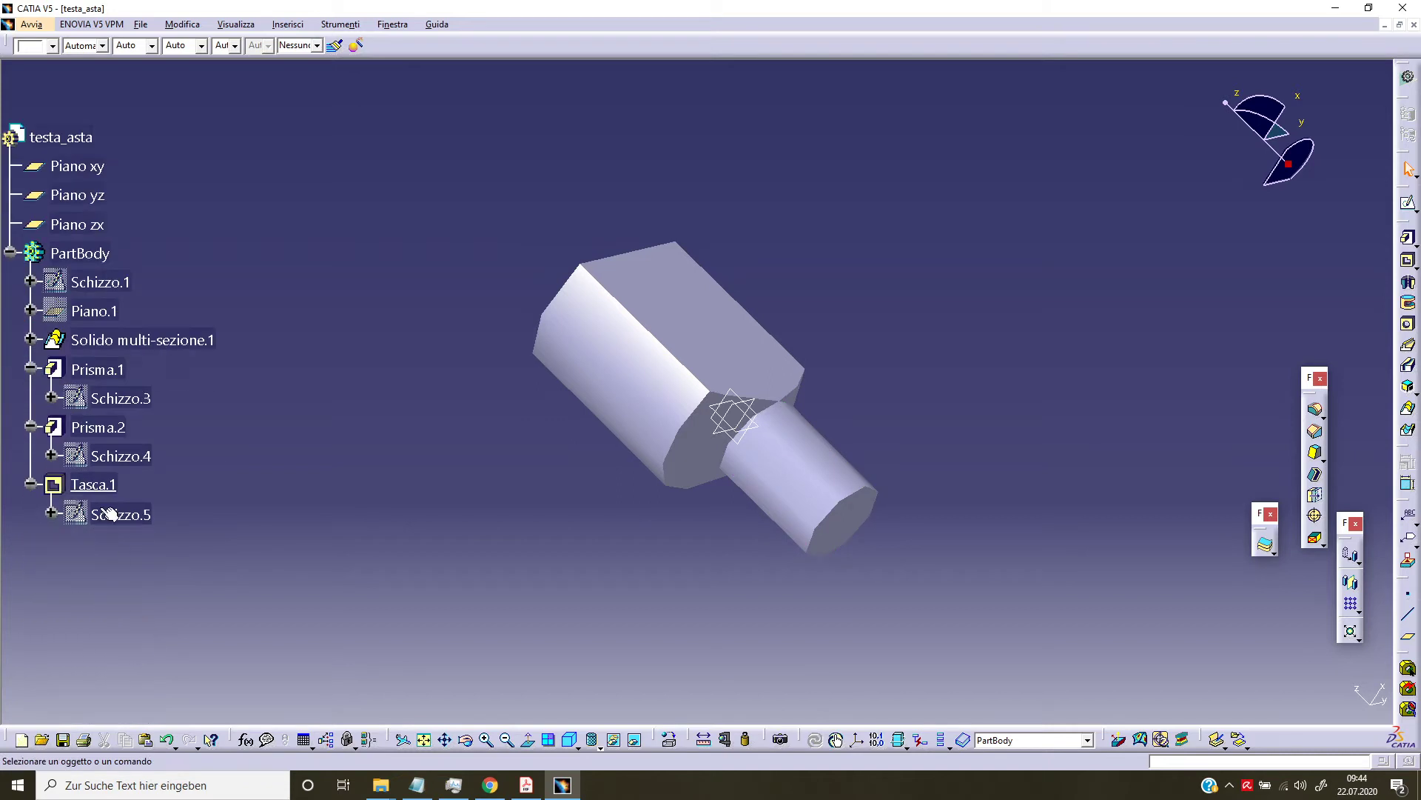
click(89, 479)
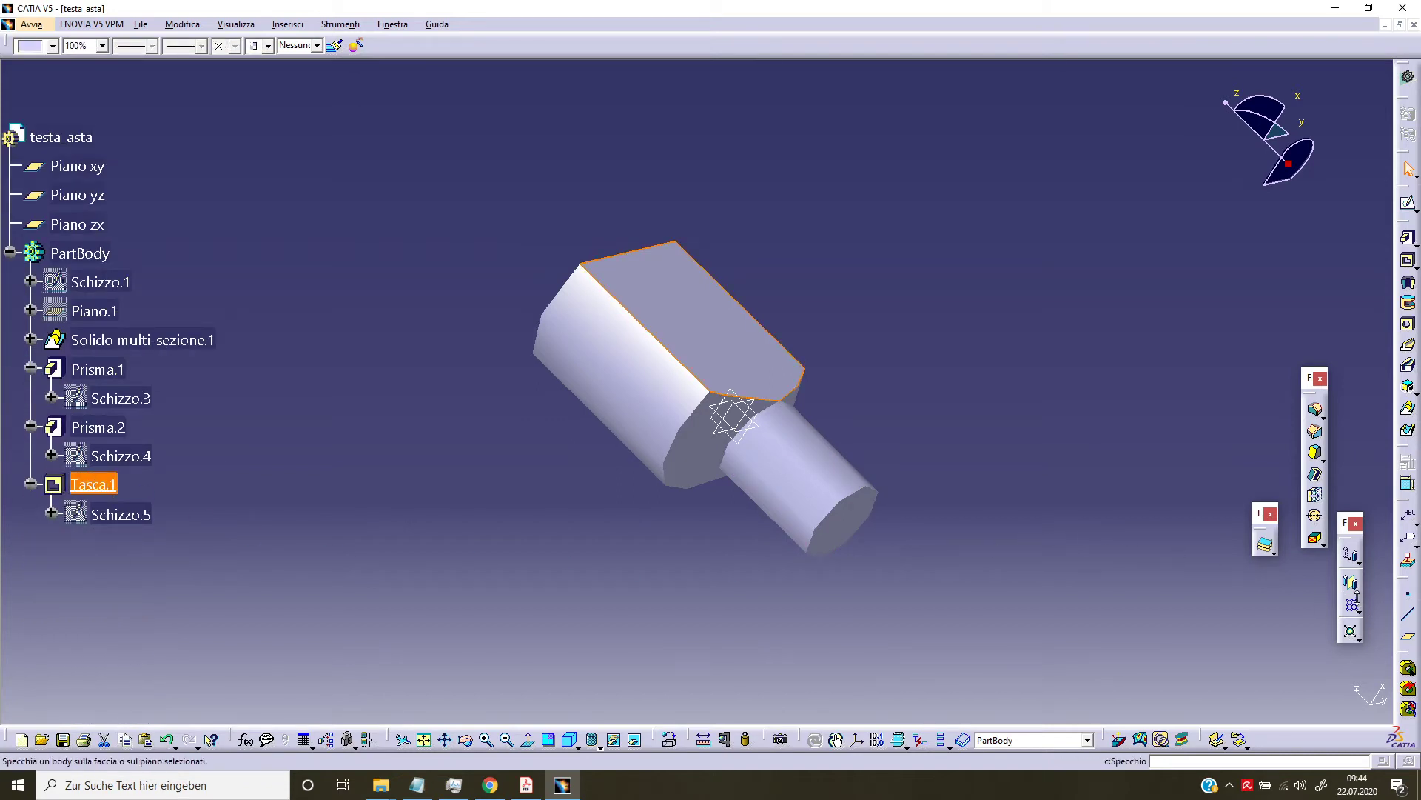
click(1351, 585)
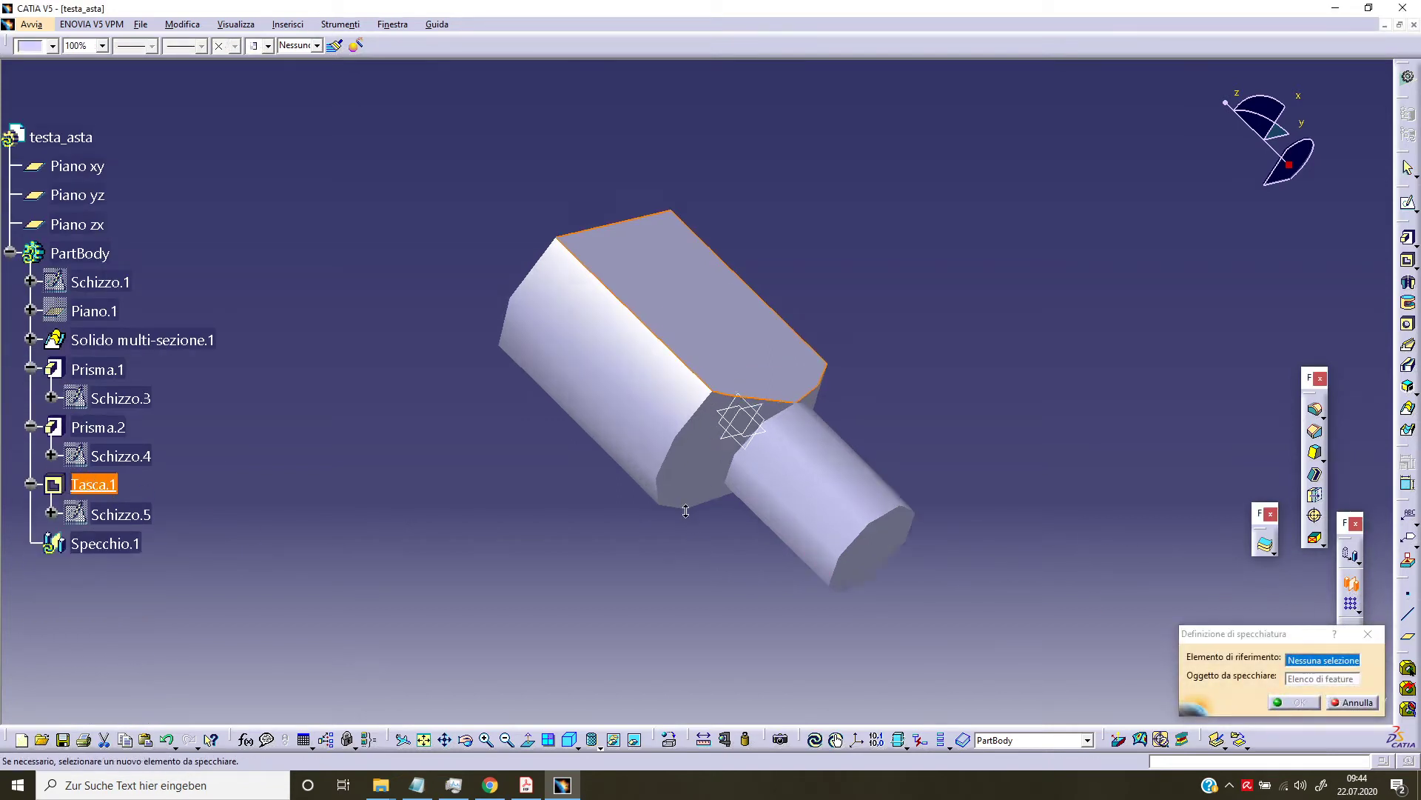
middle_drag(698, 542, 685, 460)
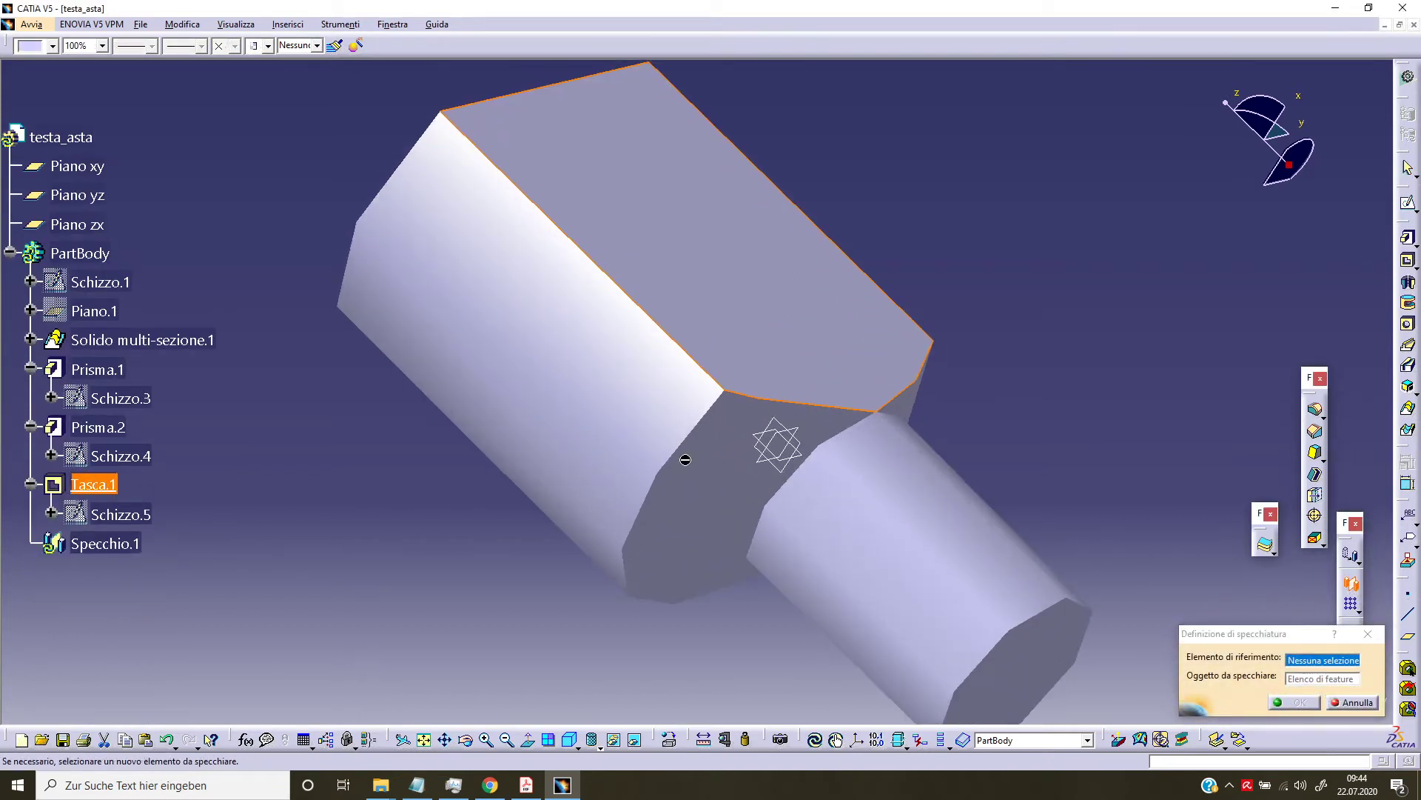
click(777, 462)
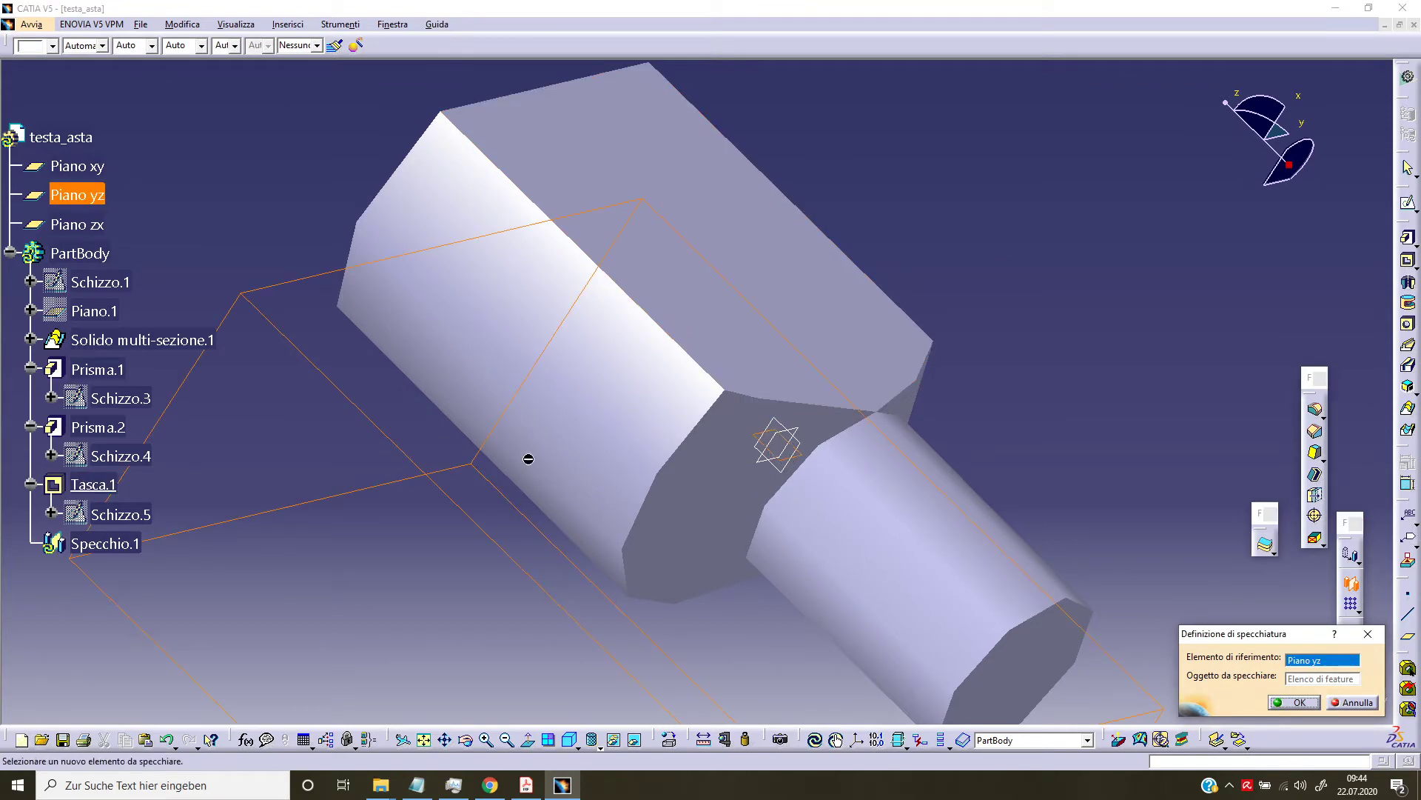
mouse_move(528, 458)
middle_down()
mouse_move(469, 517)
mouse_move(702, 397)
middle_up()
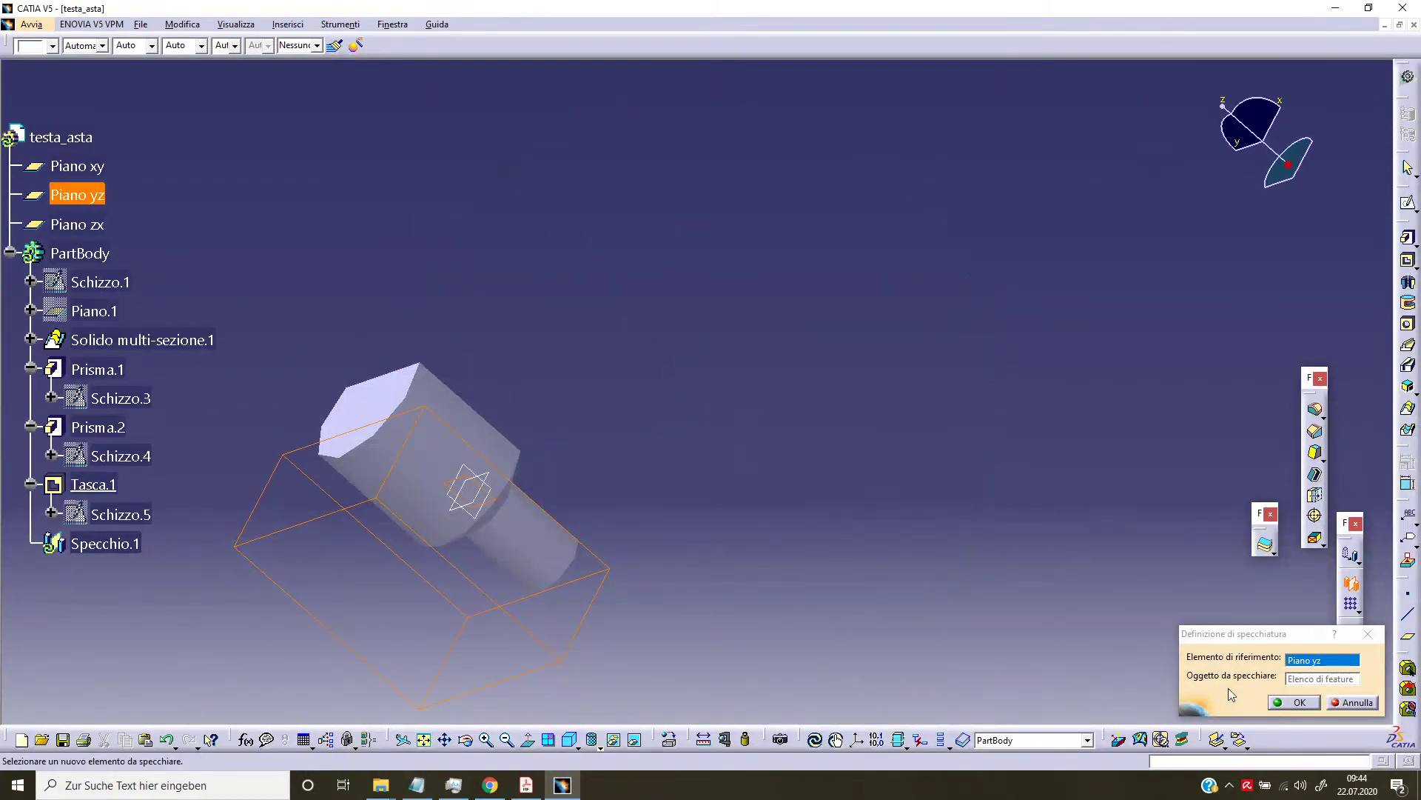
click(1294, 701)
mouse_move(436, 603)
middle_down()
mouse_move(791, 446)
mouse_move(496, 614)
middle_up()
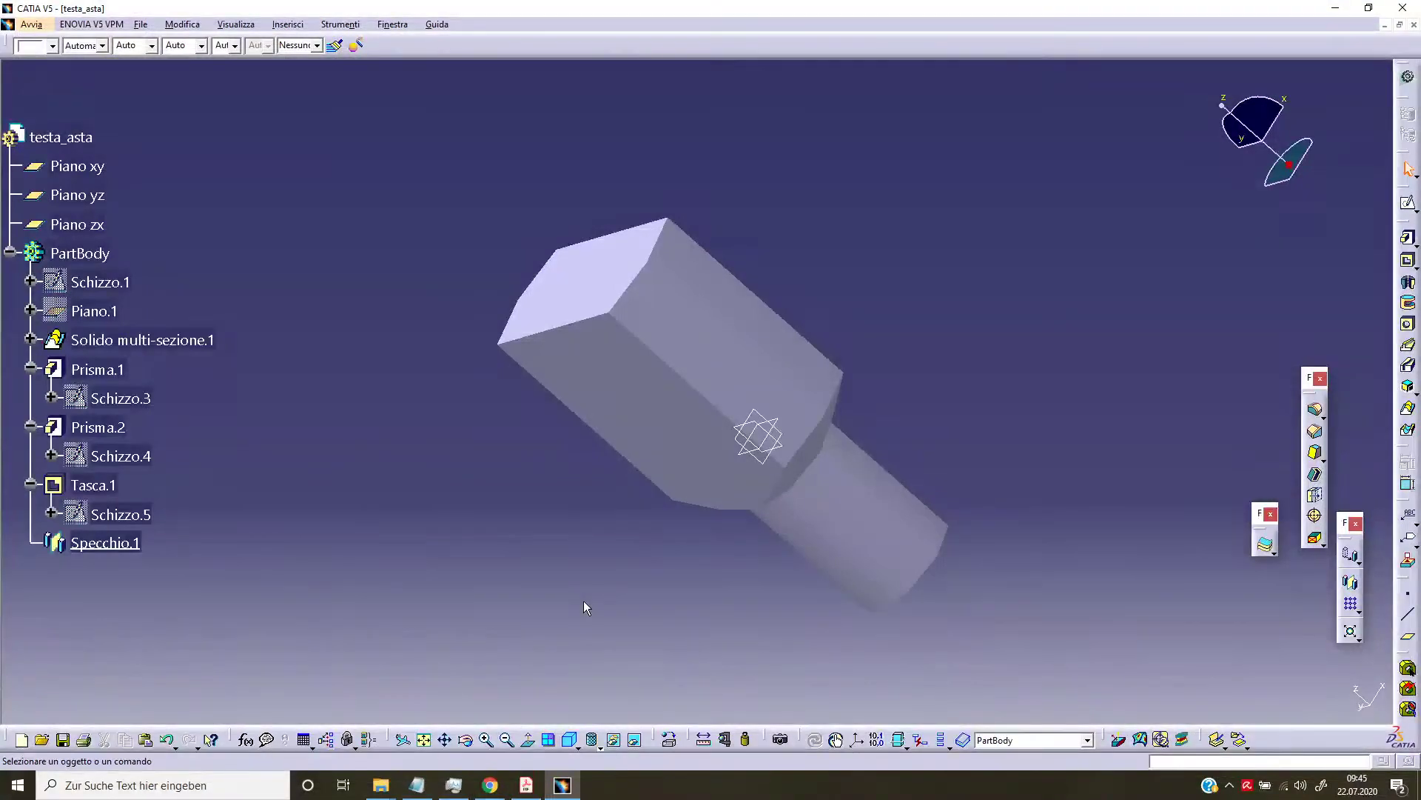
middle_drag(522, 561, 625, 381)
- Define a 3 mm hole on the head's front face, extended 'Fino al prossimo elemento'
click(625, 381)
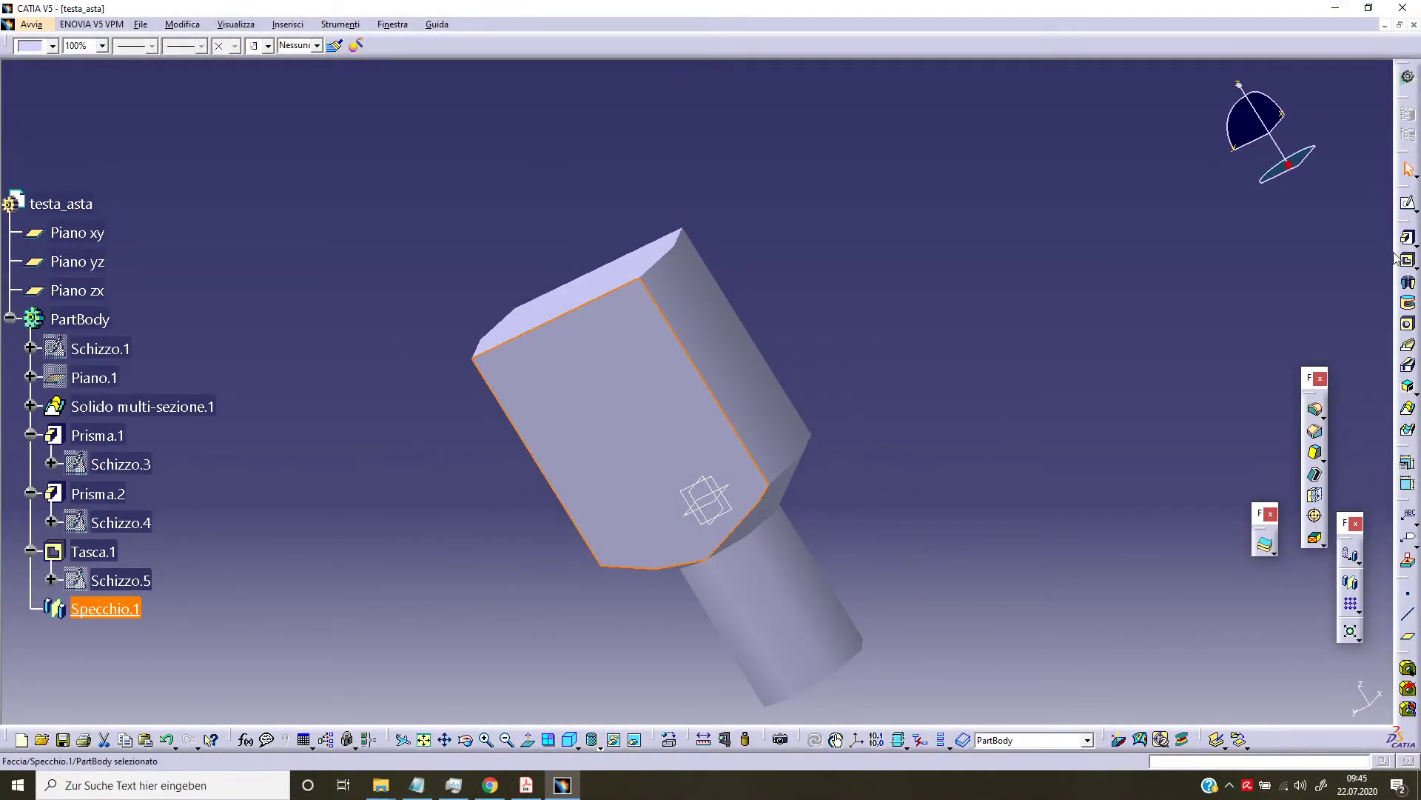
click(1409, 327)
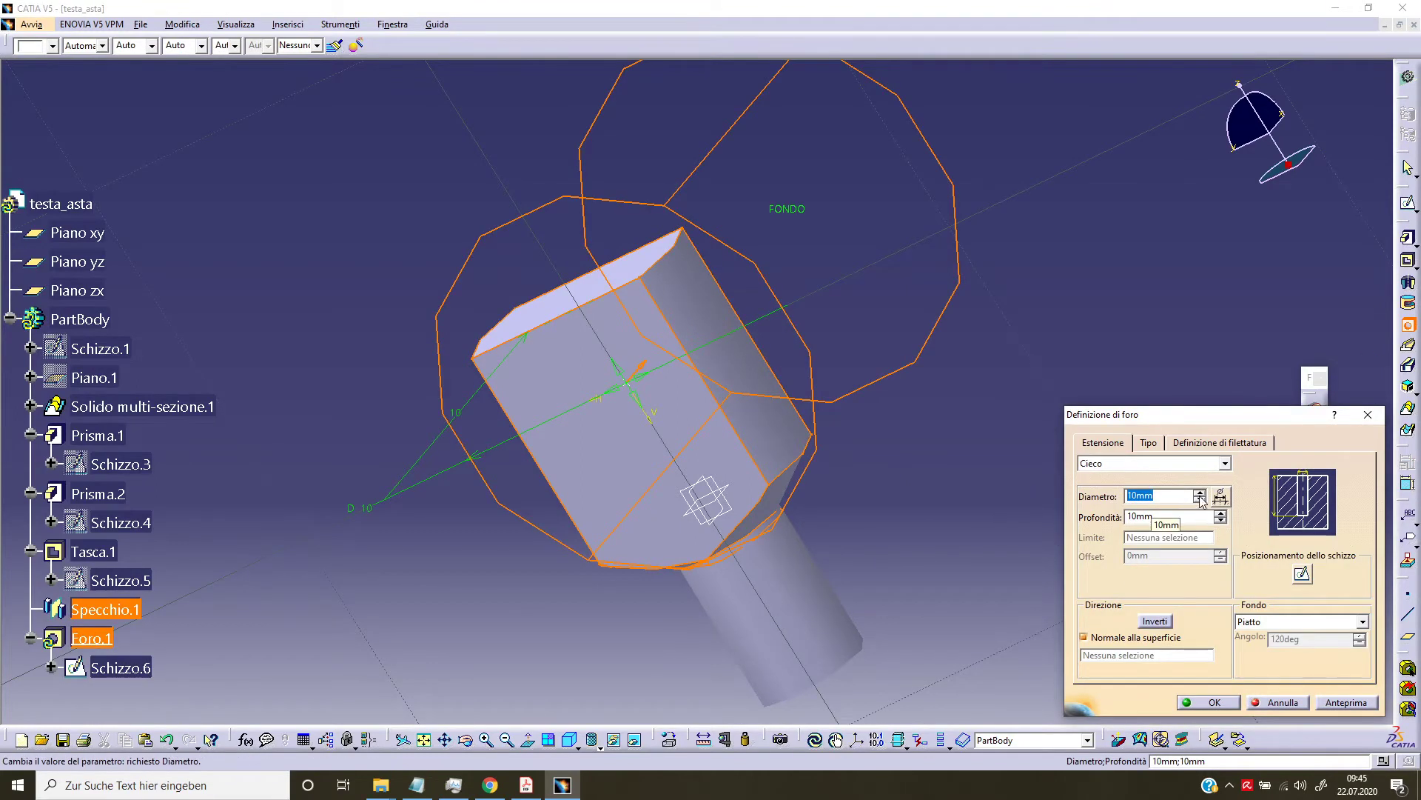
drag(1172, 501, 1094, 501)
text(3)
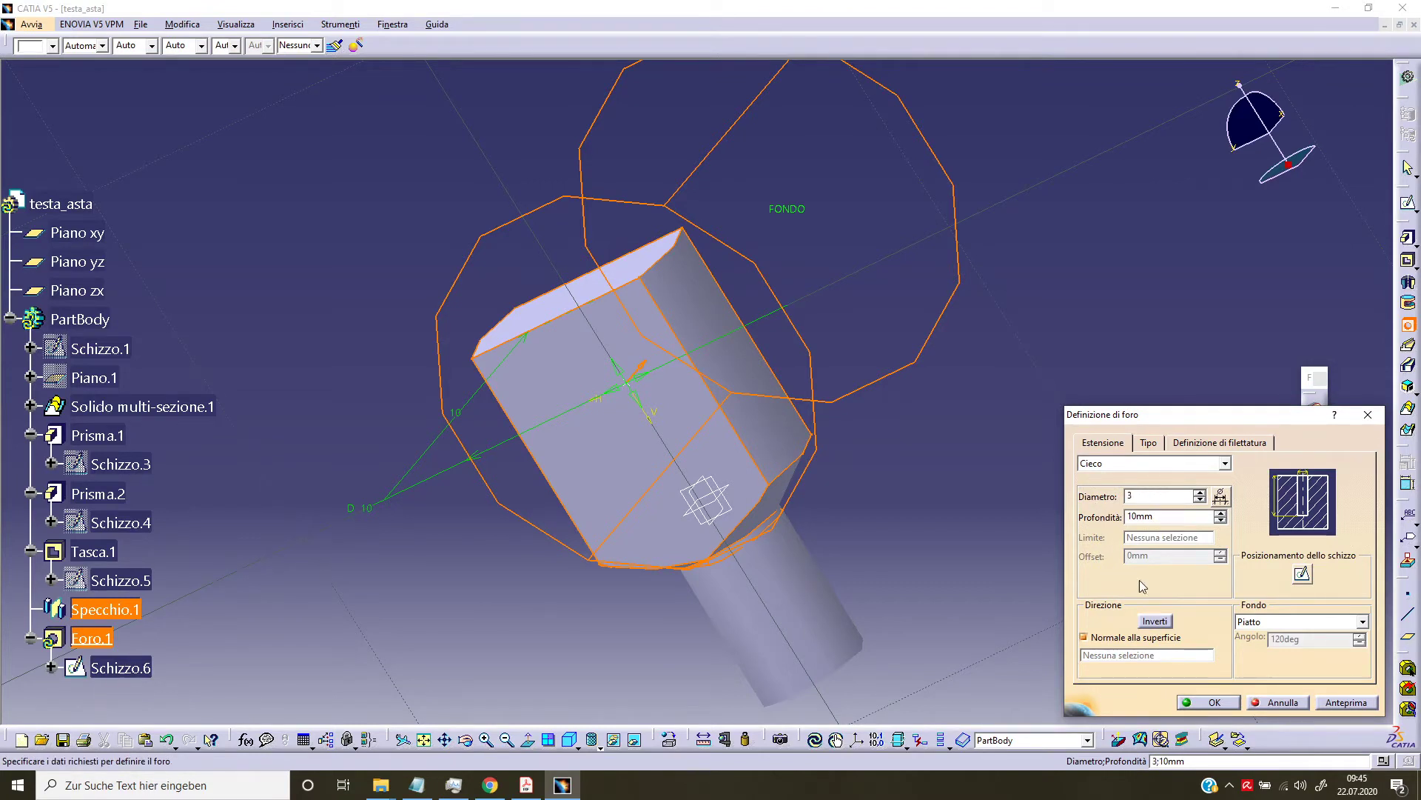
key(Tab)
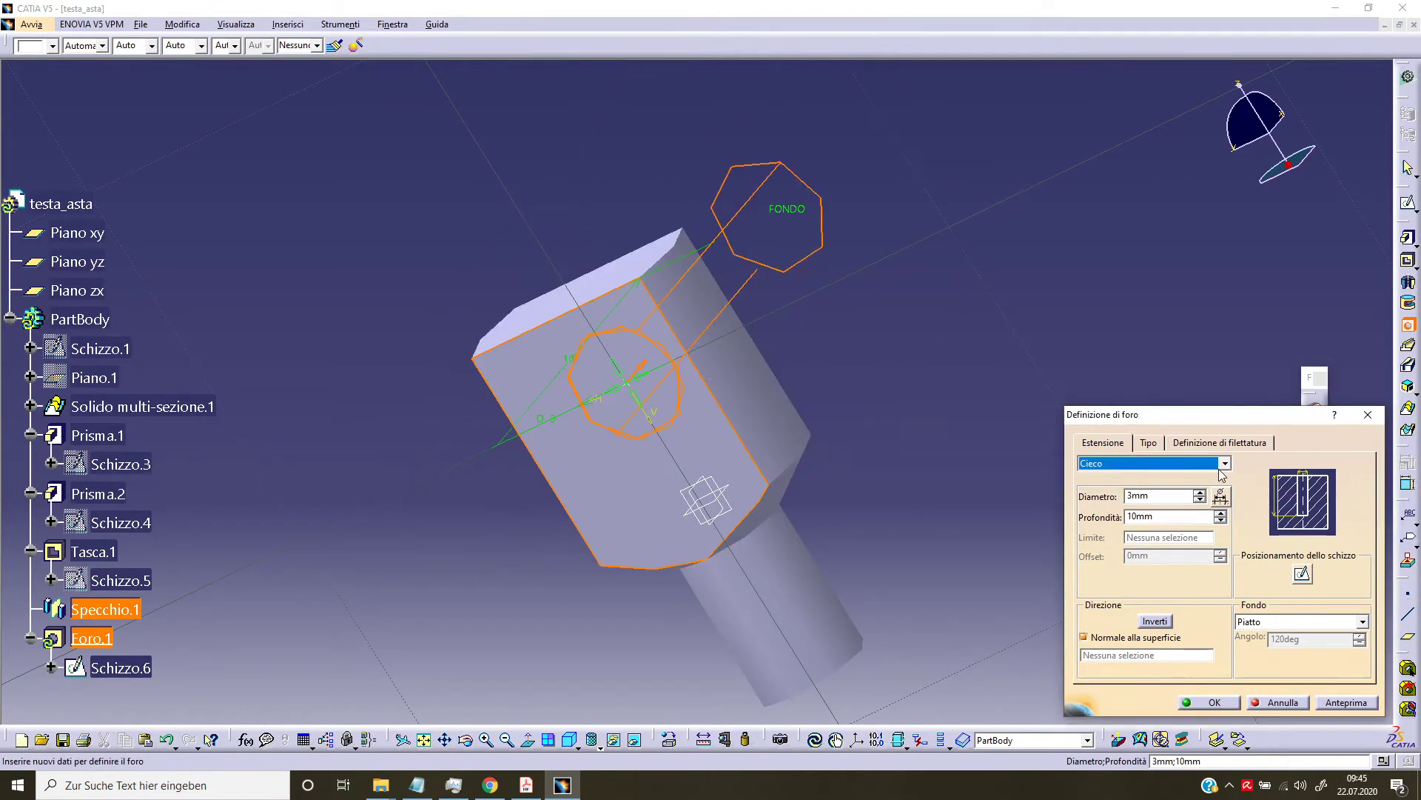
click(1223, 464)
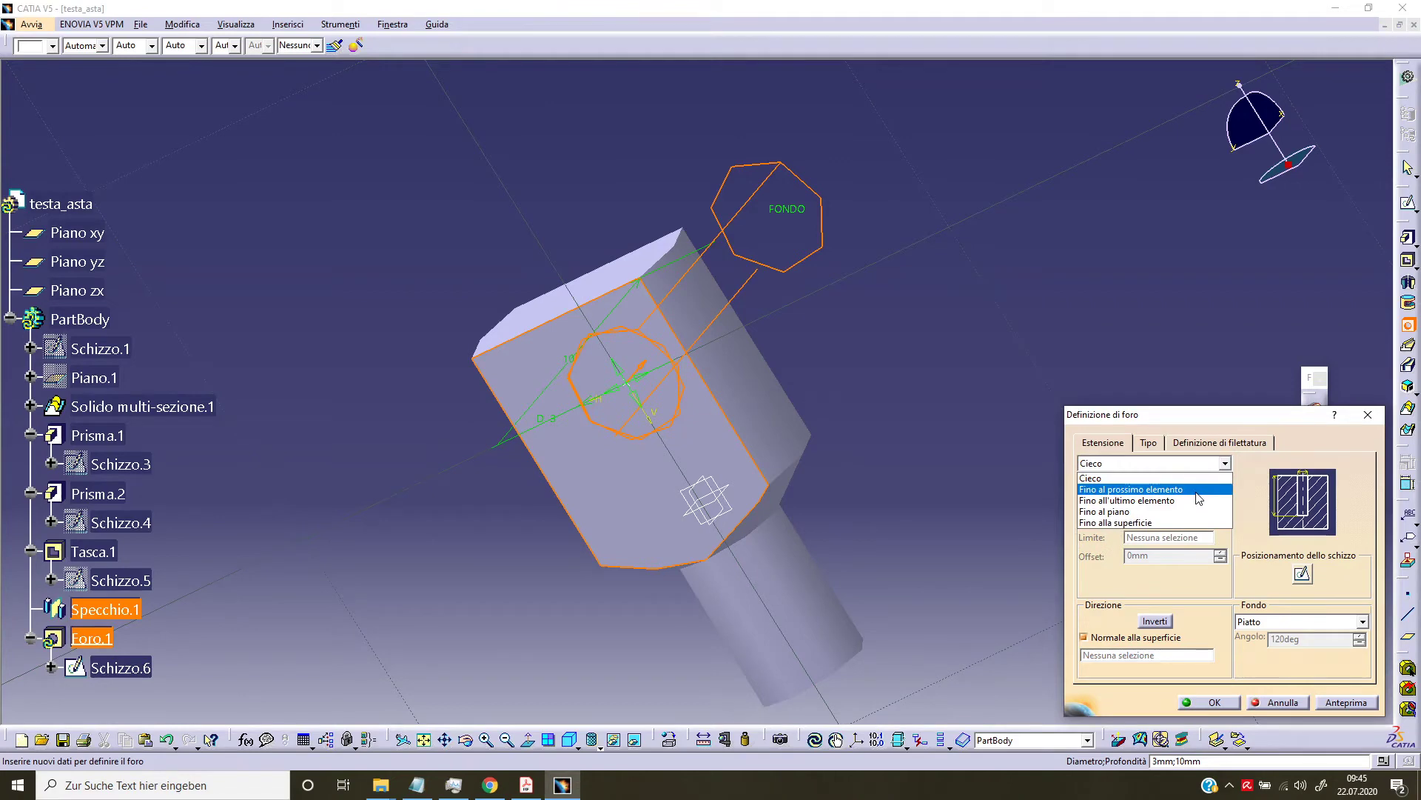
click(1197, 491)
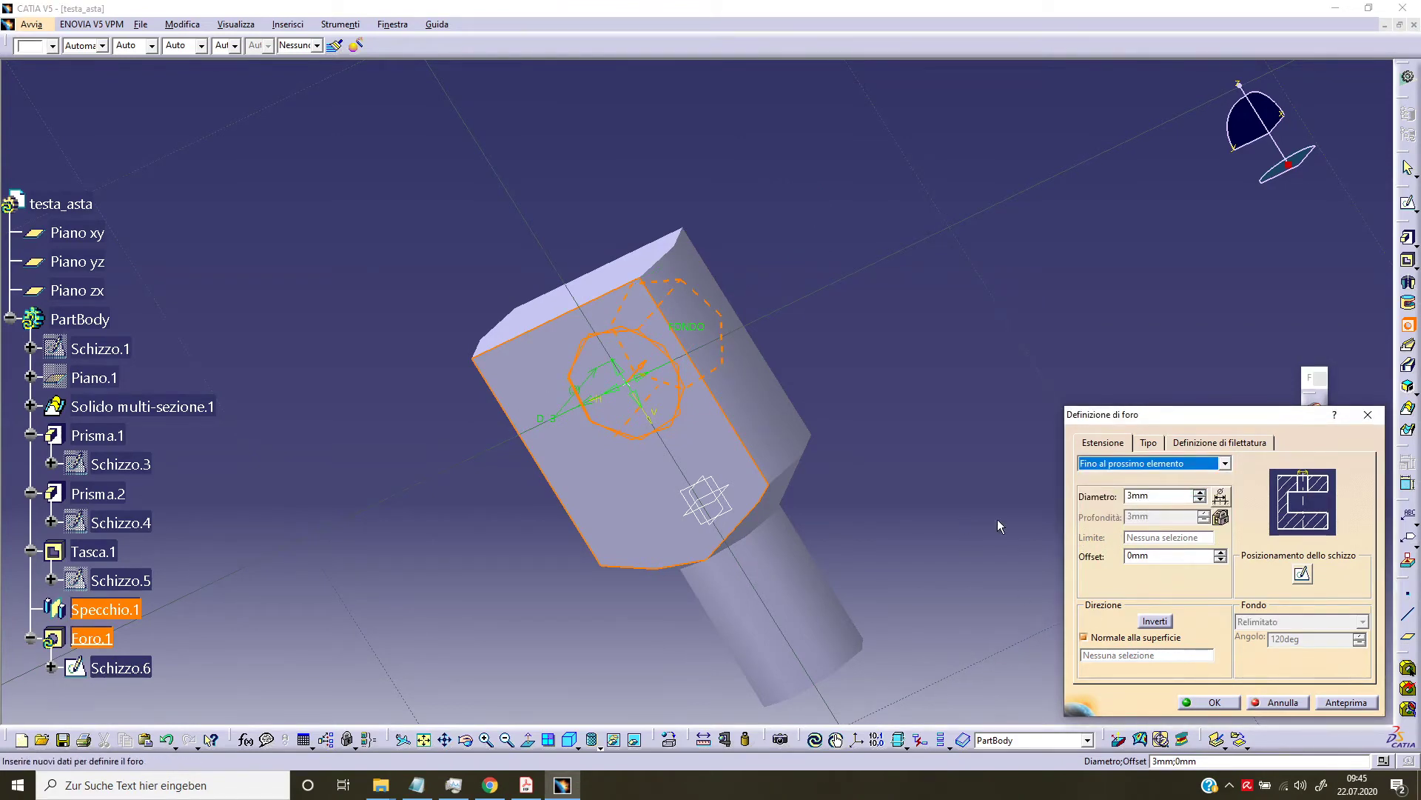
click(1148, 442)
click(1219, 443)
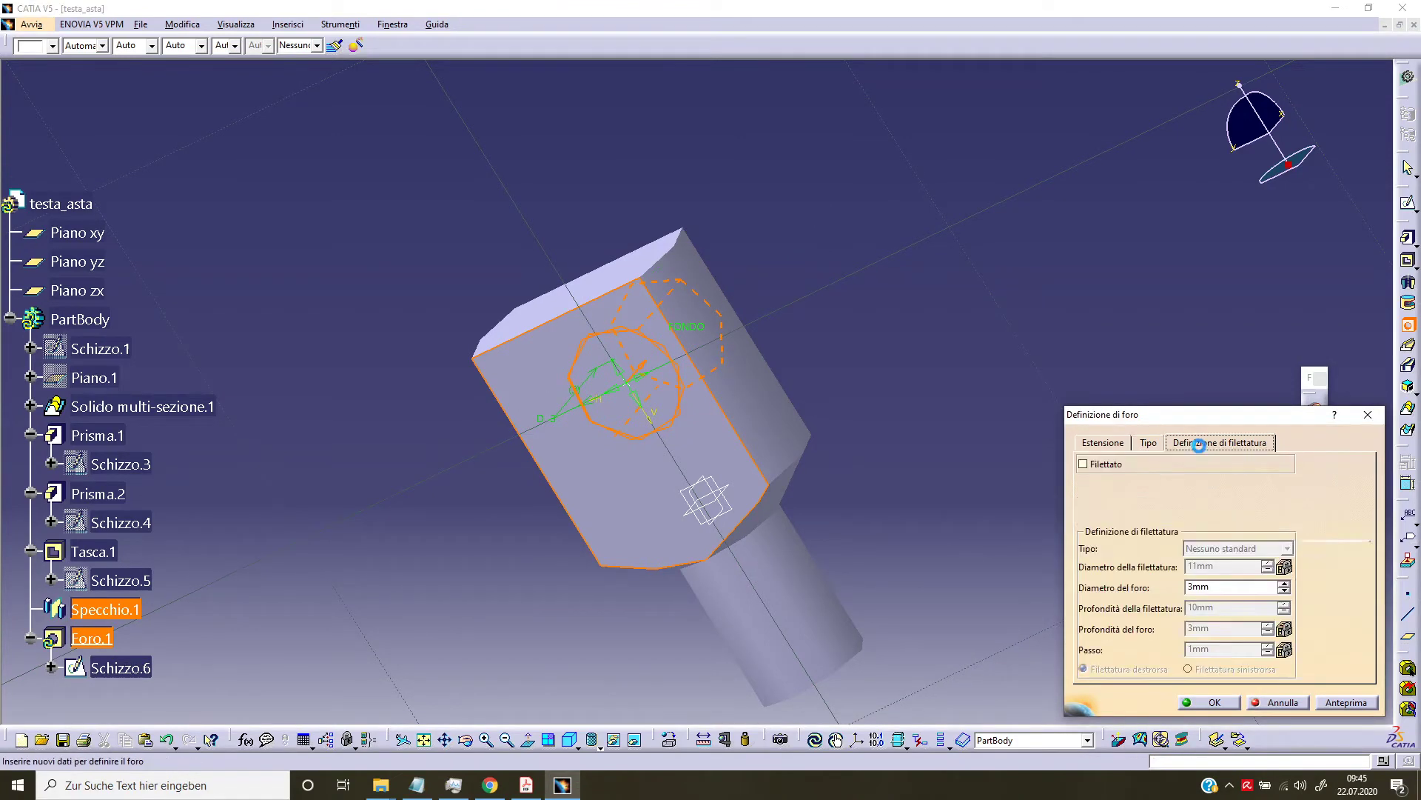
click(1104, 444)
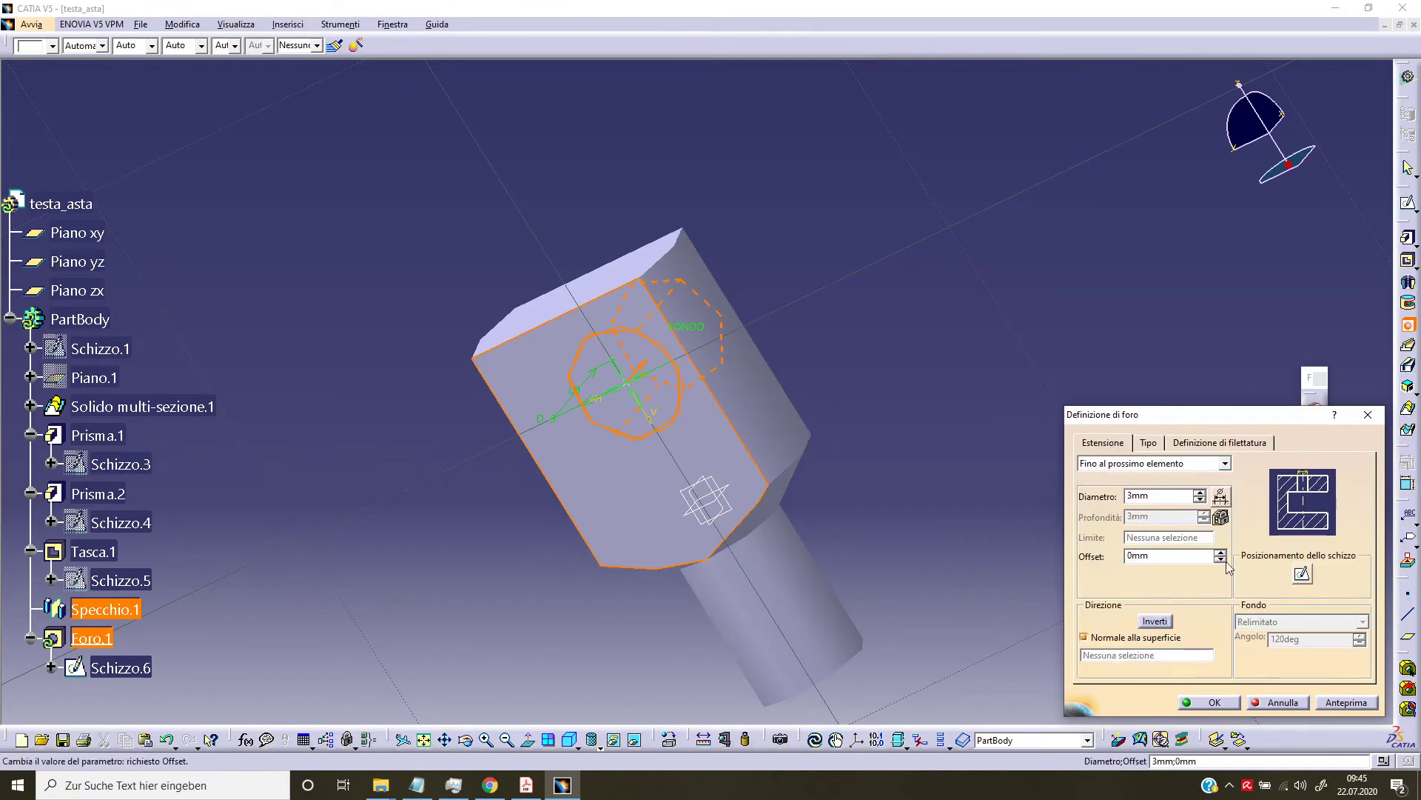
click(1303, 575)
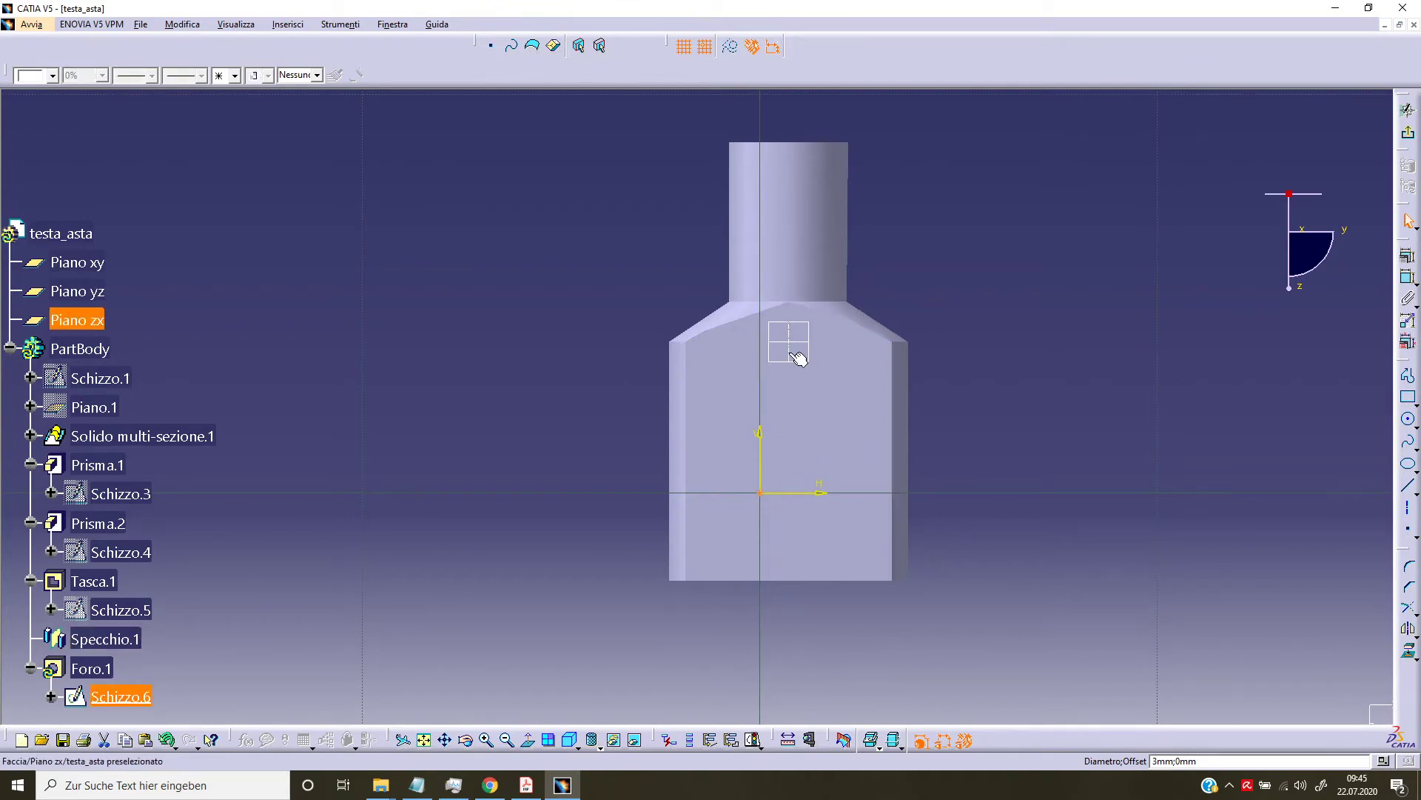
- Make the hole centre coincident with the axis
click(1408, 256)
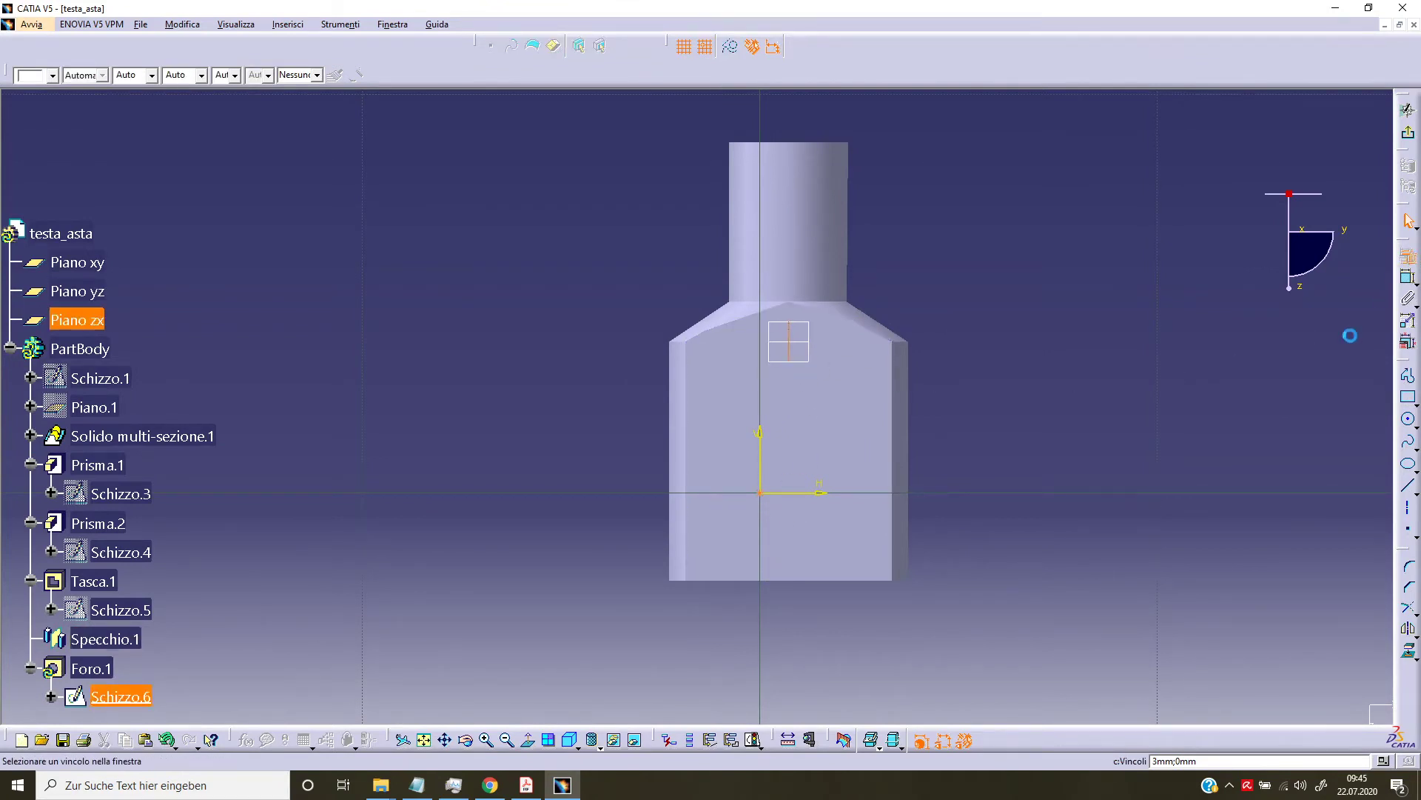
click(1337, 561)
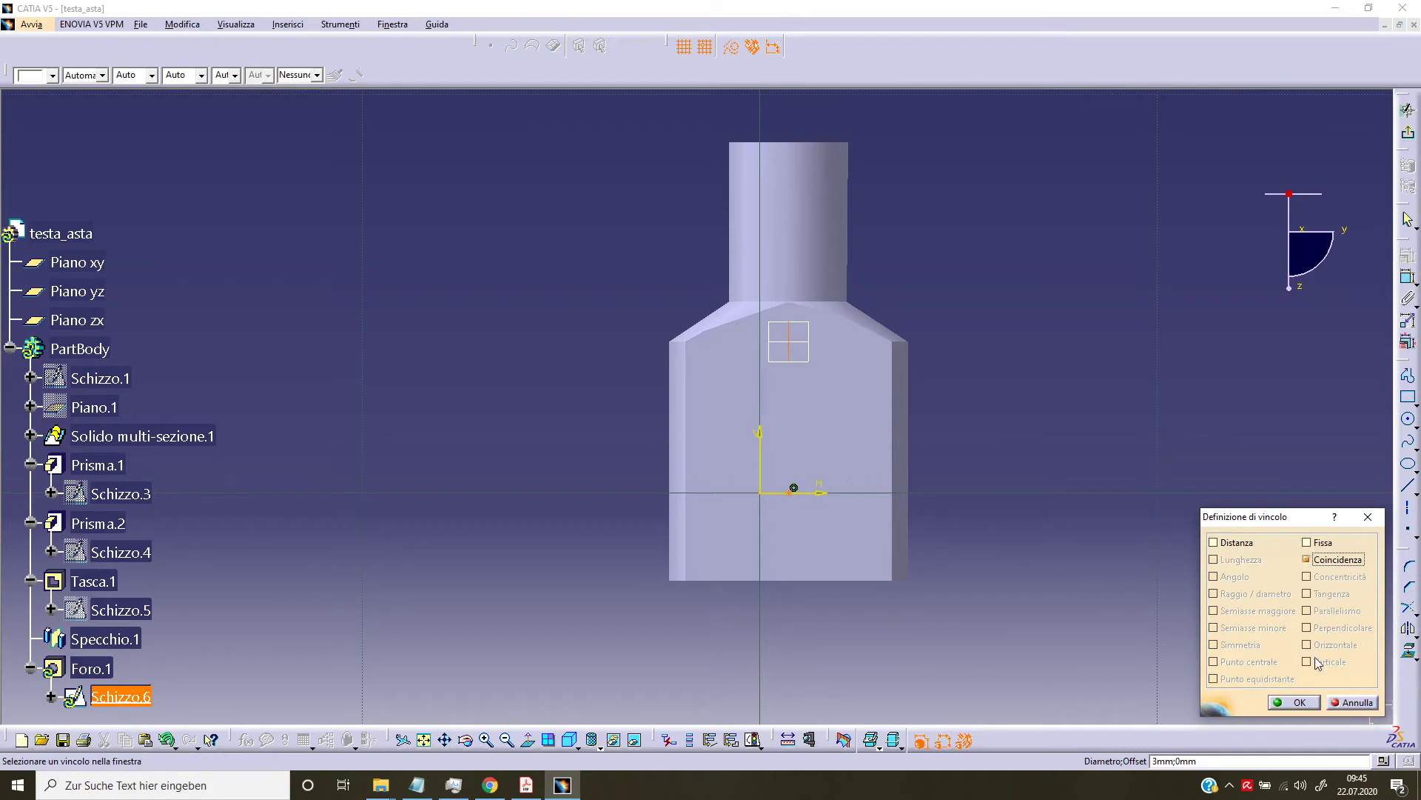
click(1311, 704)
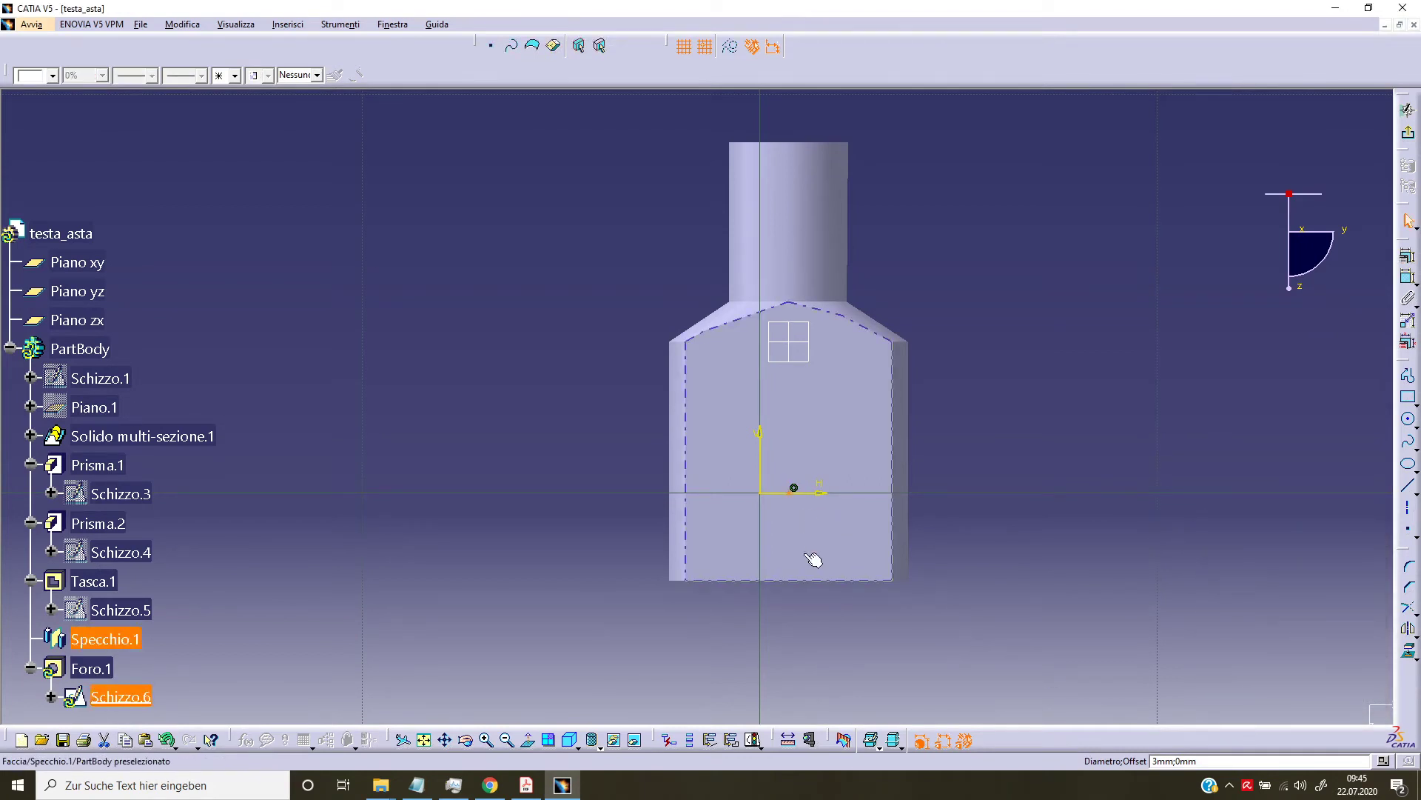
click(821, 589)
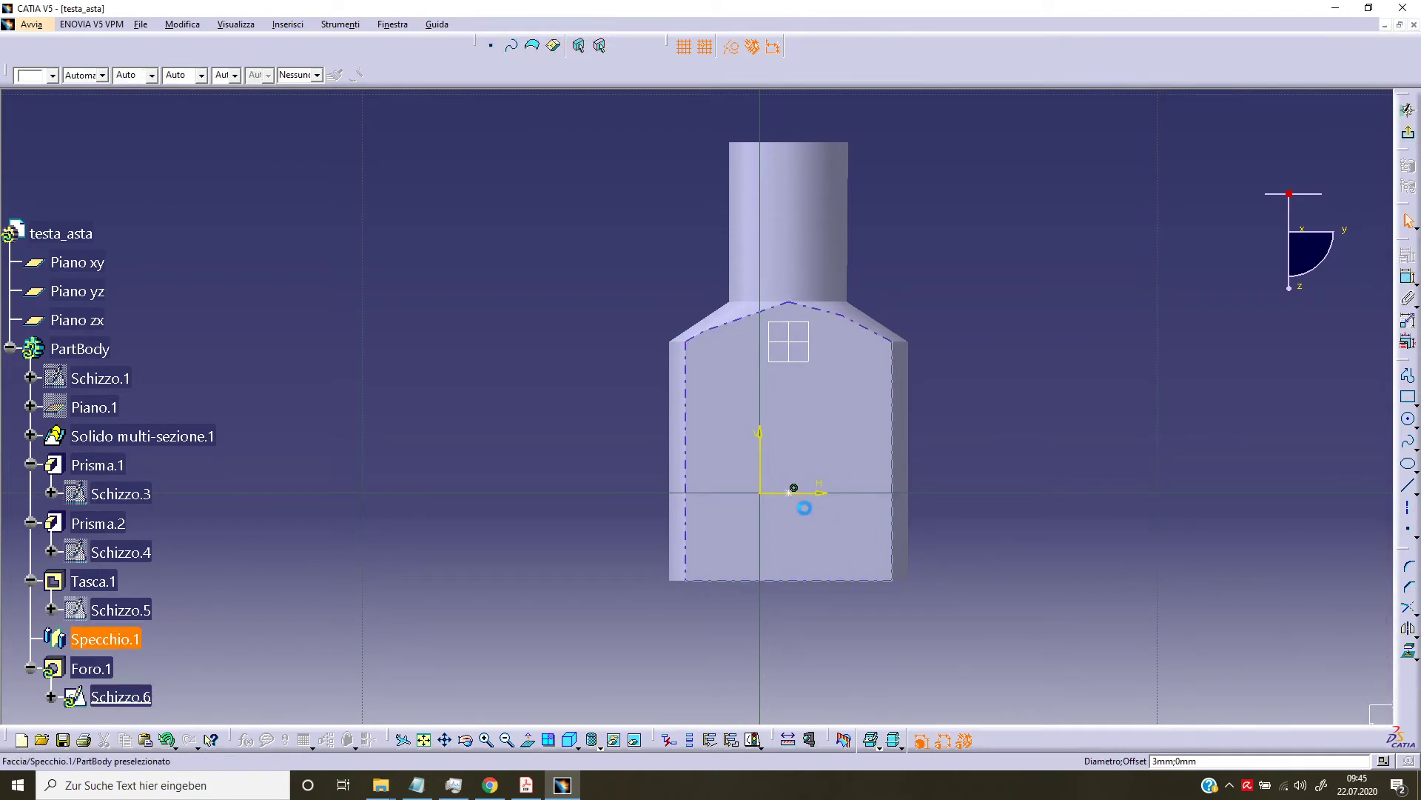
- Dimension the hole centre 3 mm from the bottom edge and exit the sketch
click(793, 488)
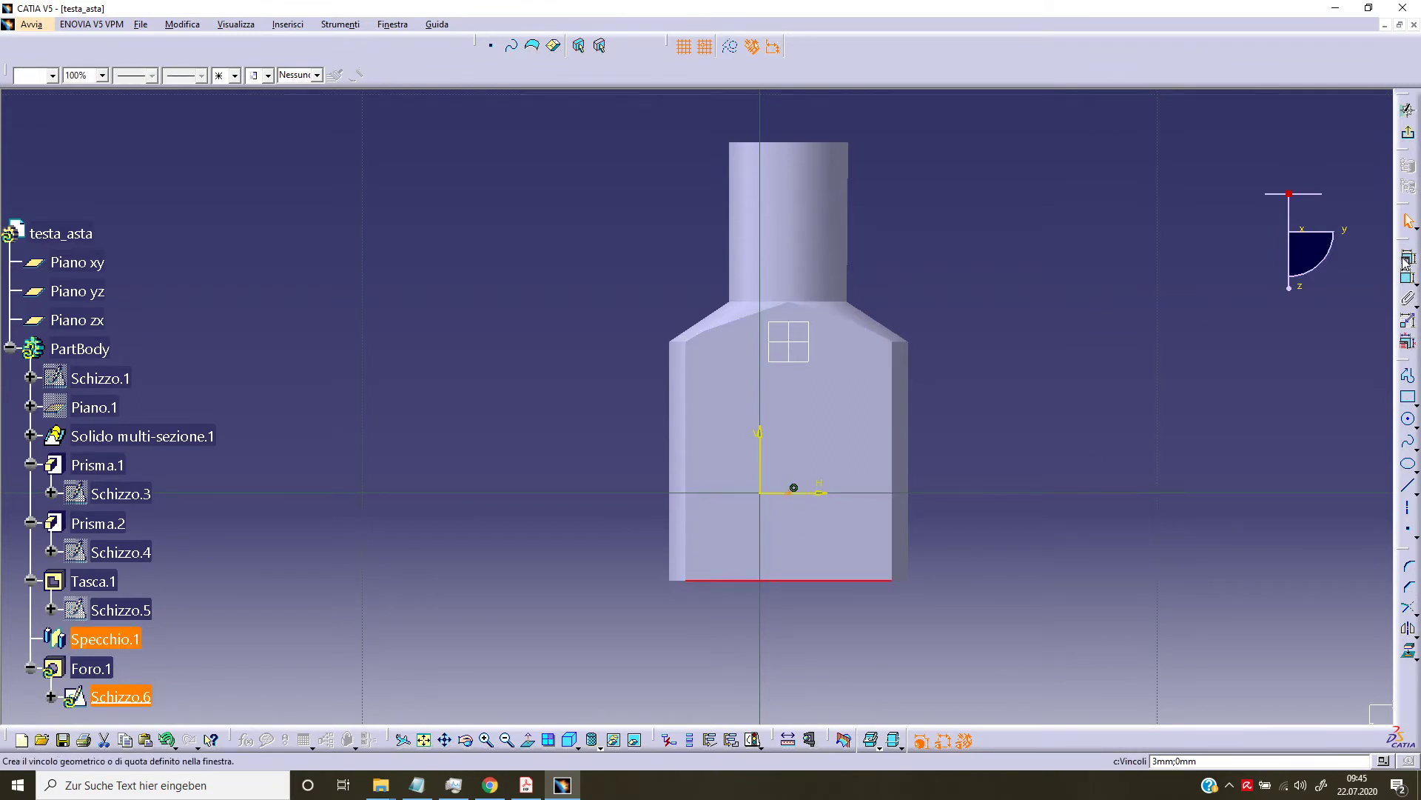
click(1407, 280)
click(1005, 526)
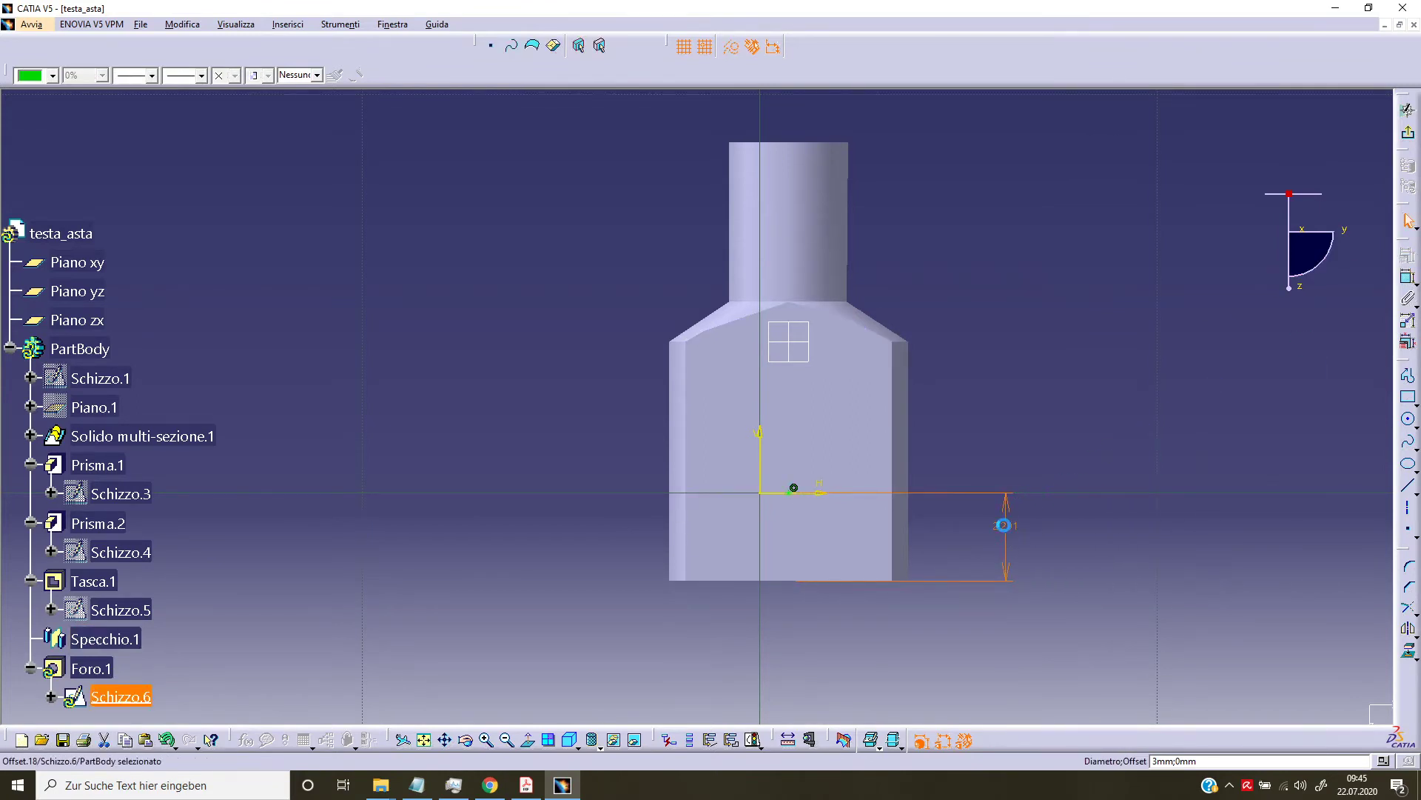
double_click(1005, 525)
text(3)
key(Return)
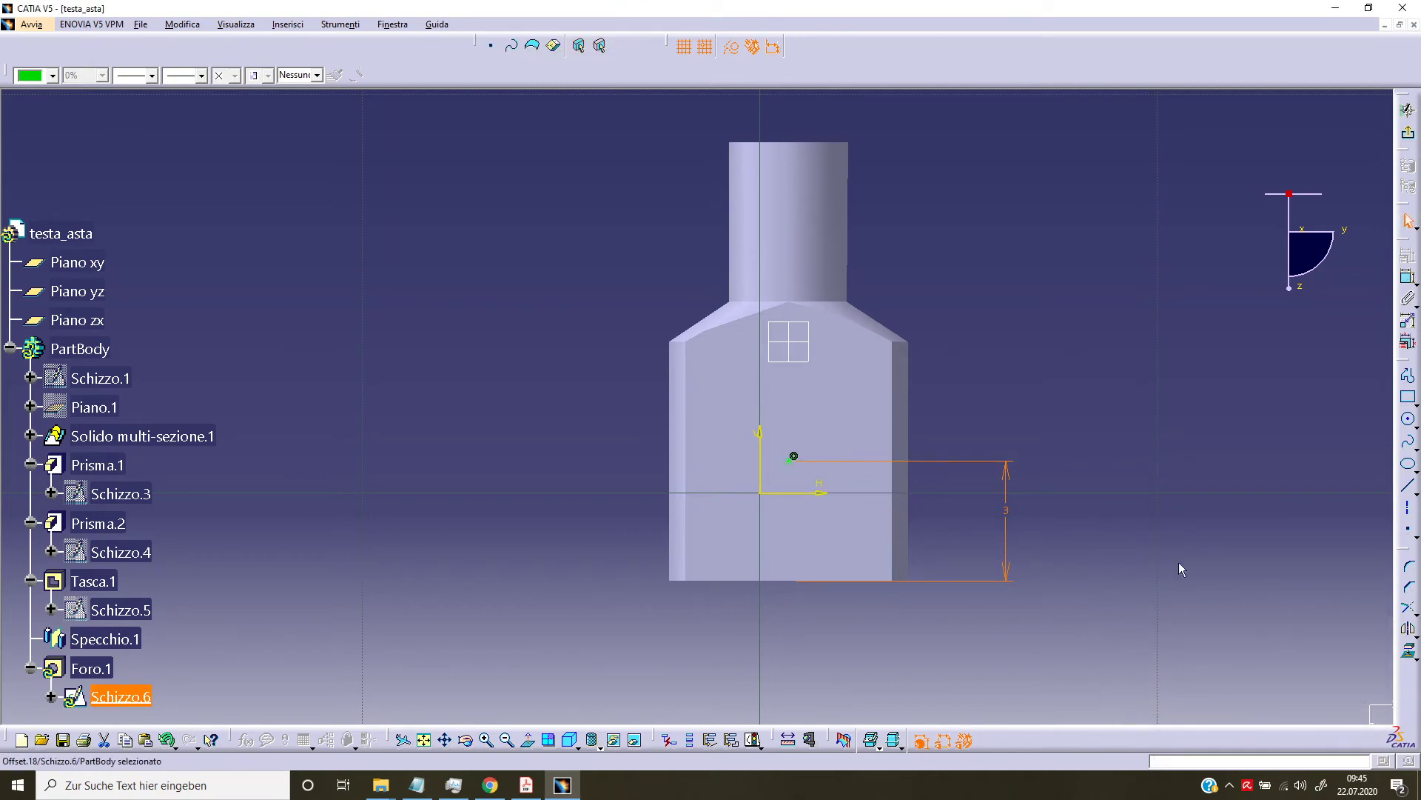
click(1407, 132)
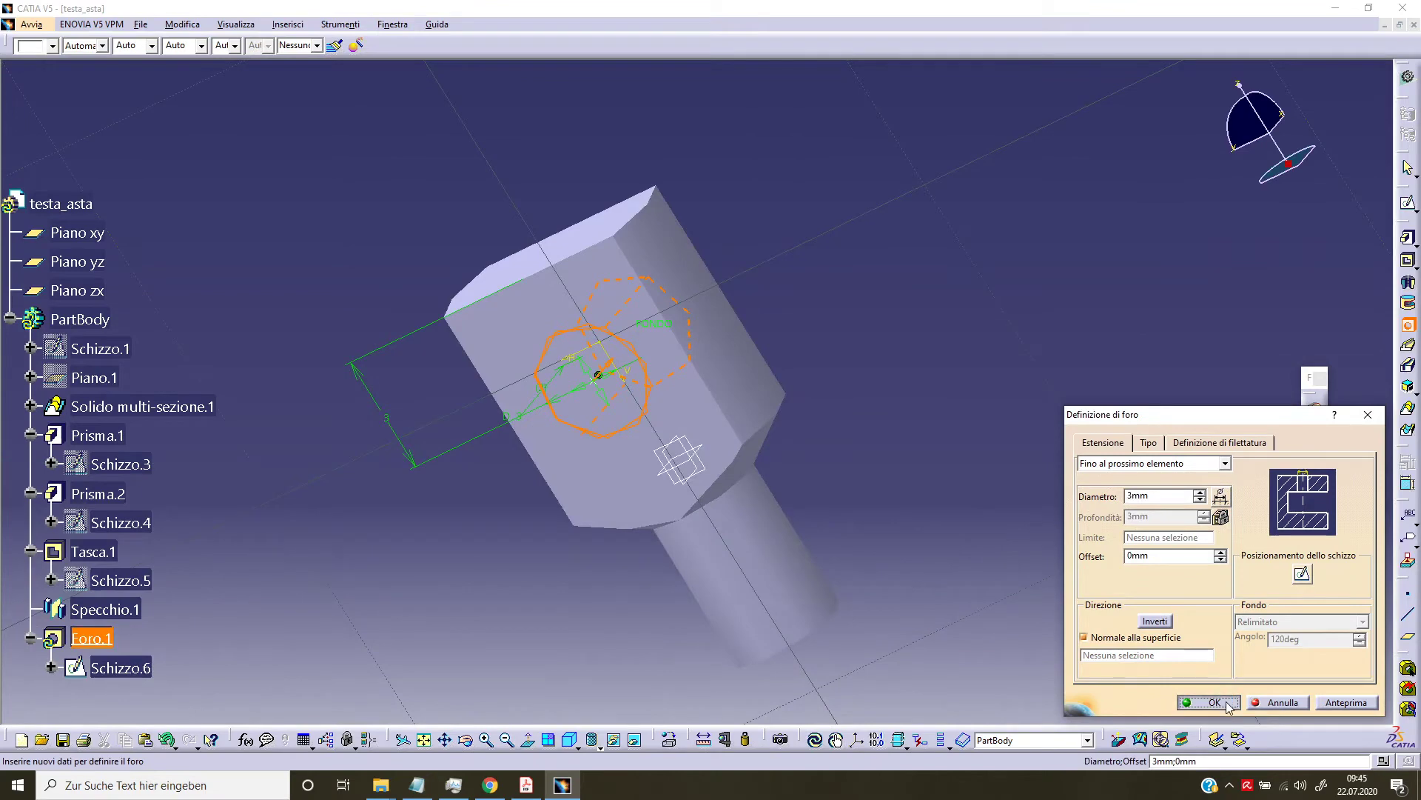
- Create Foro.1 through the head, then start a second hole on the rod's octagonal end face
click(1226, 703)
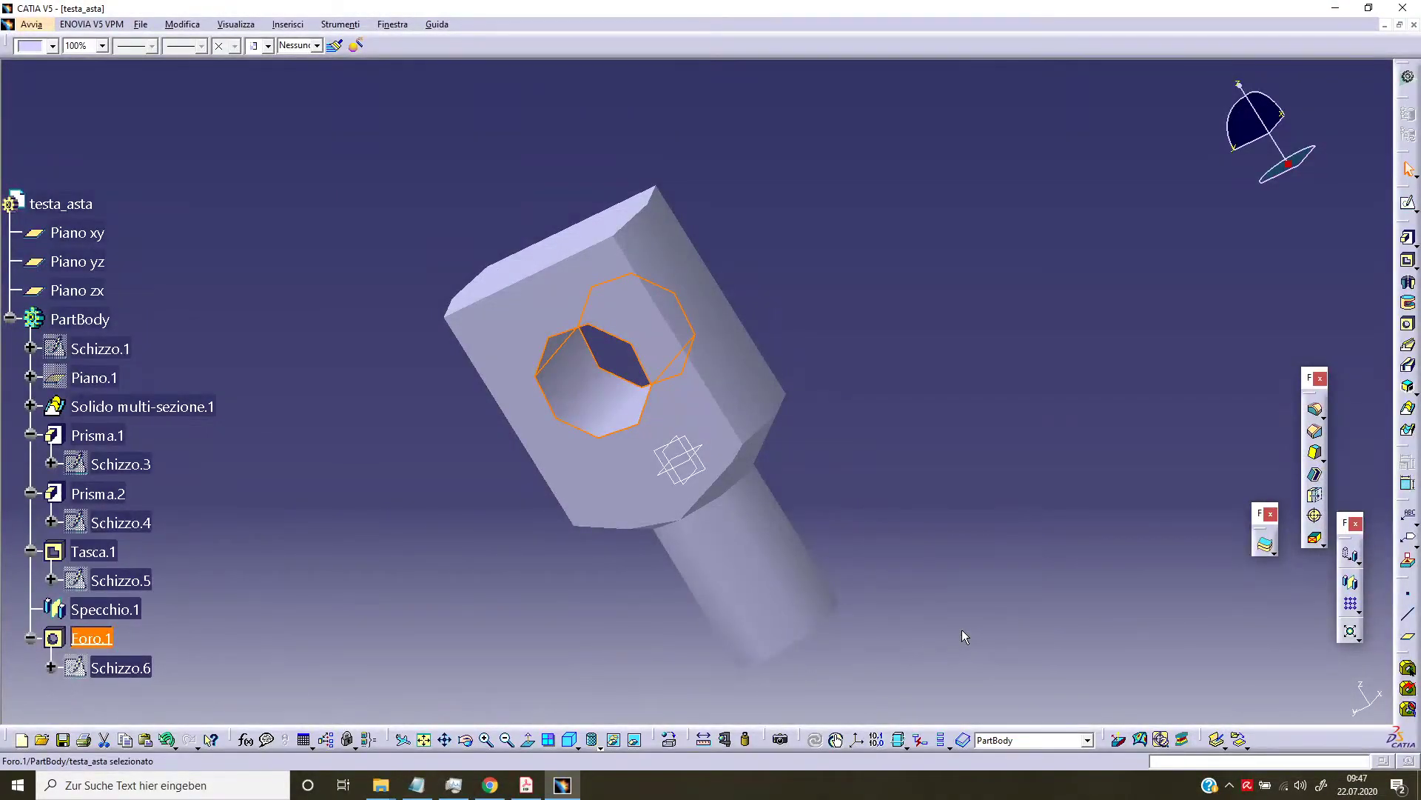
middle_drag(962, 635, 855, 546)
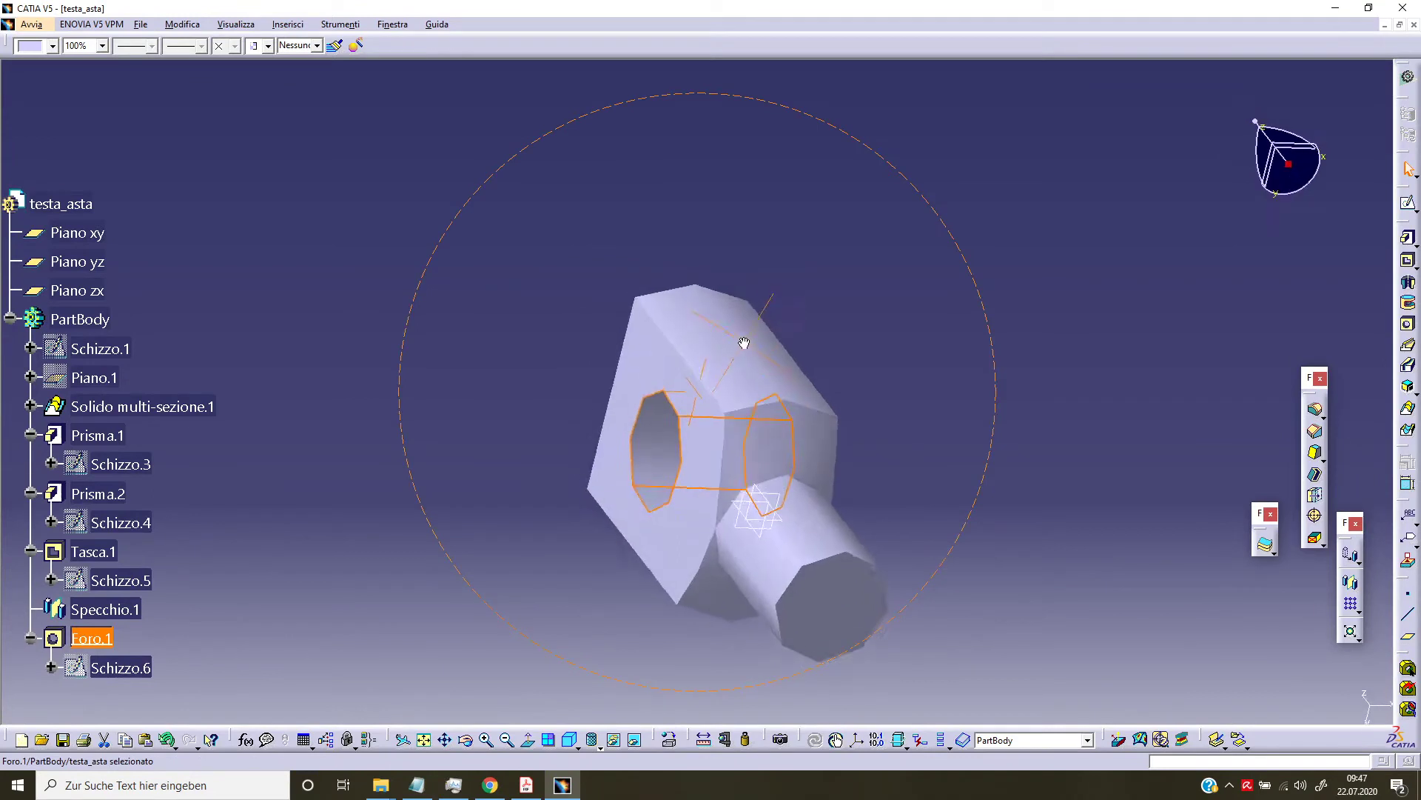
click(851, 566)
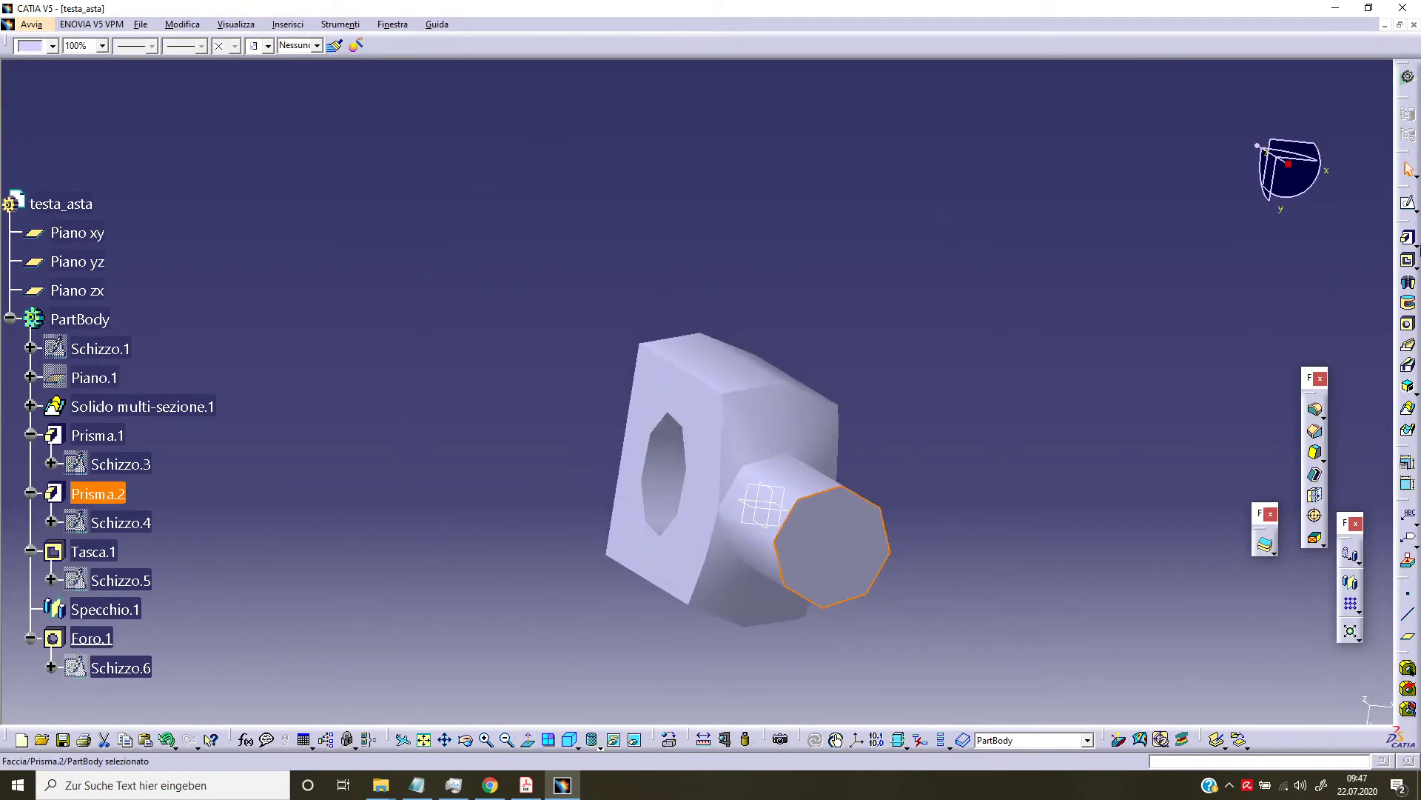
click(1408, 325)
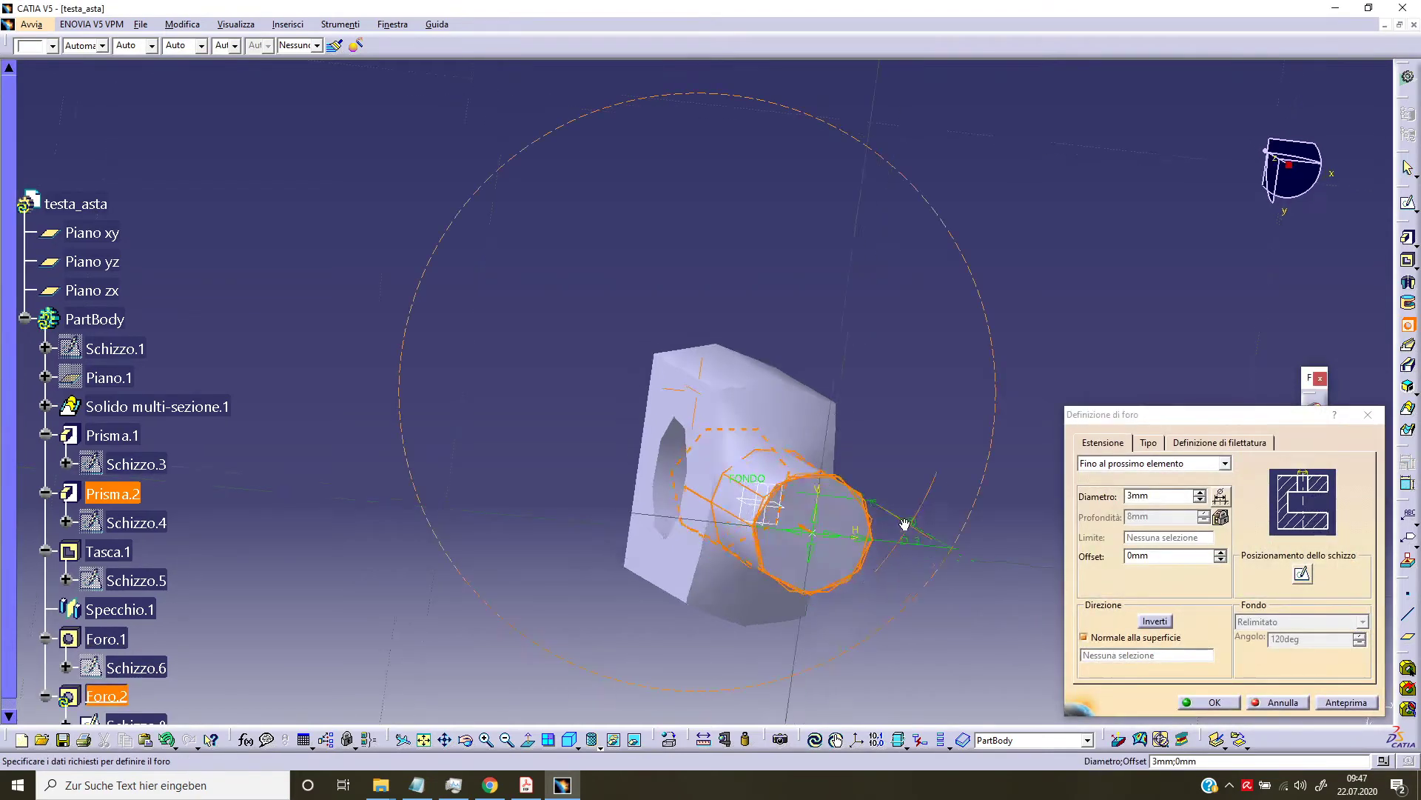
- Make the hole blind (Cieco) with a V-shaped bottom (Fondo a V)
click(1226, 465)
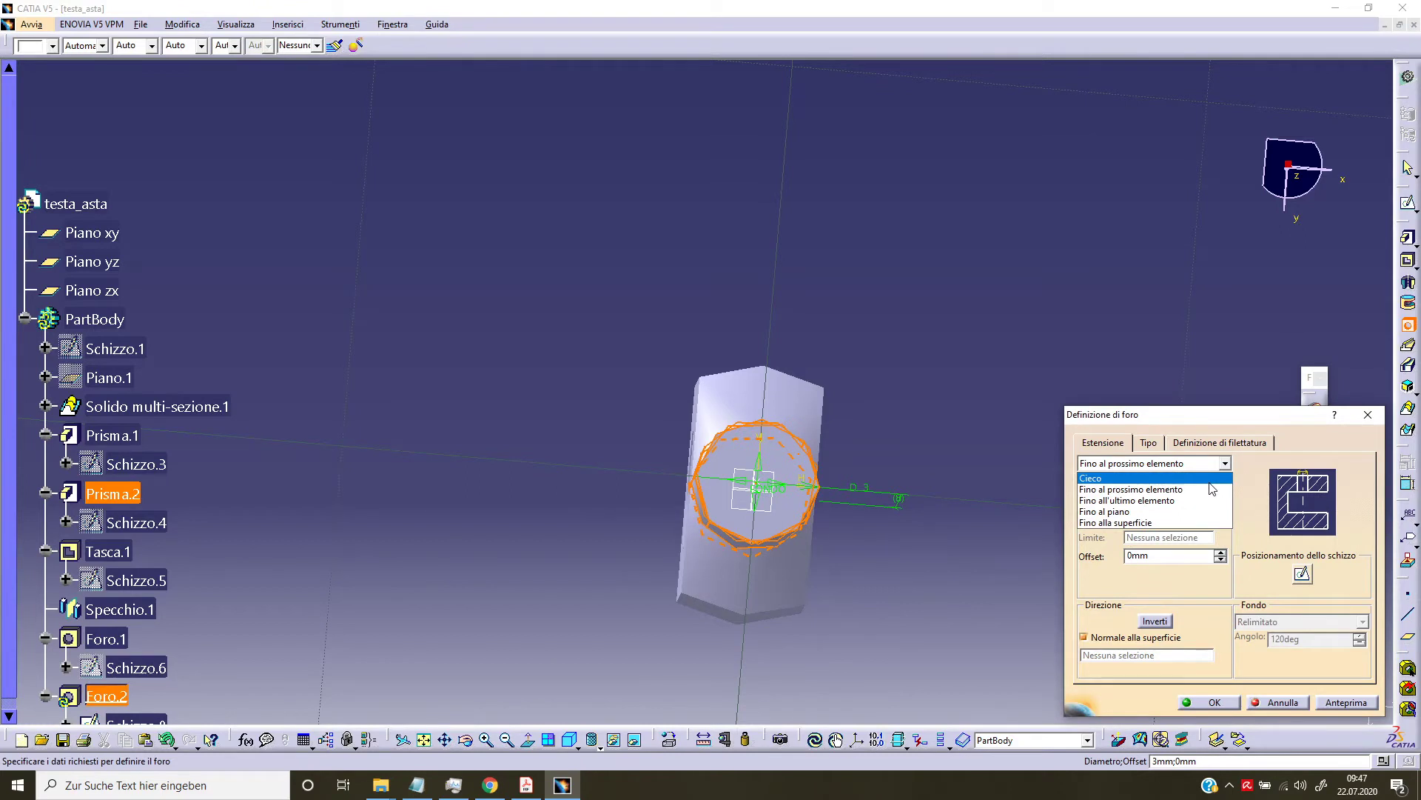
click(1209, 478)
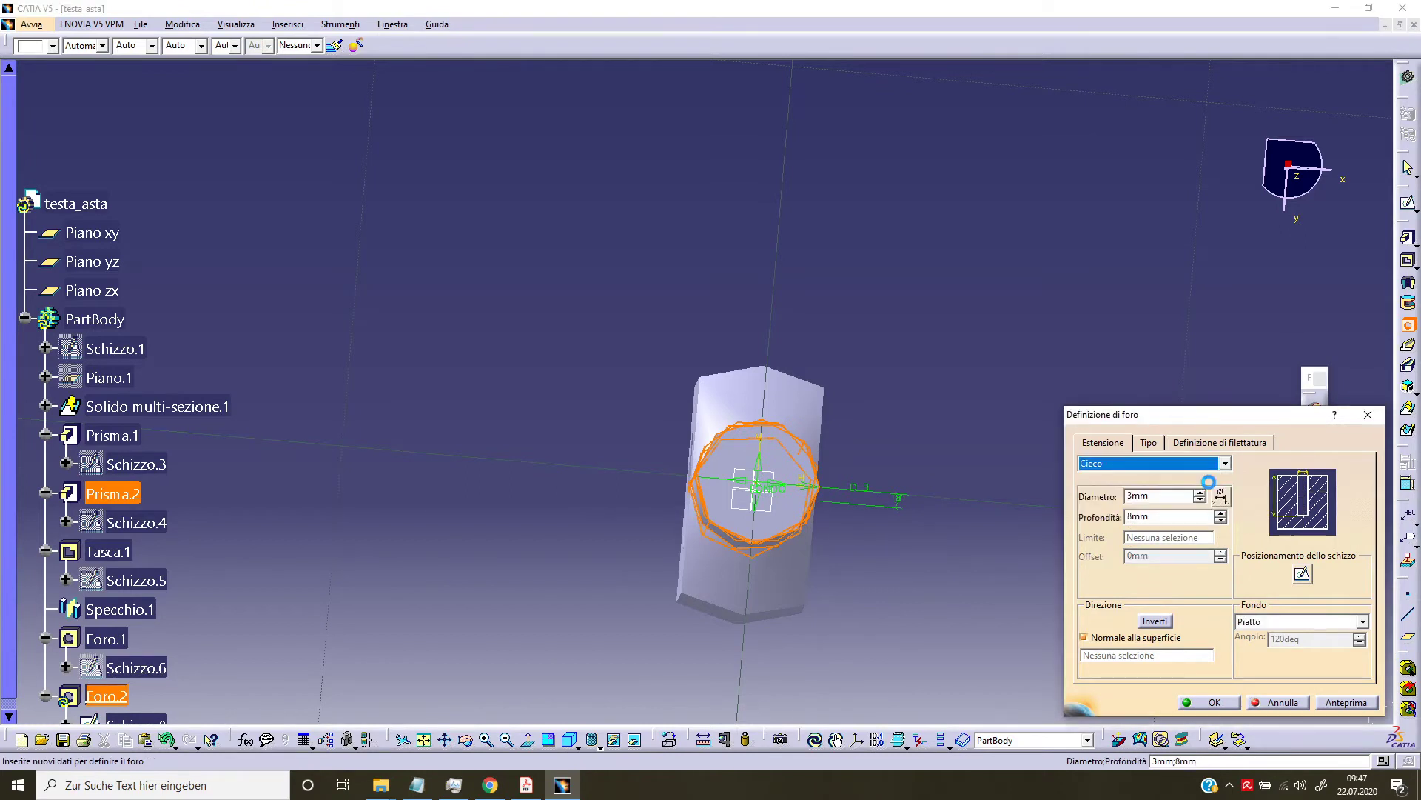
click(1361, 622)
click(1336, 649)
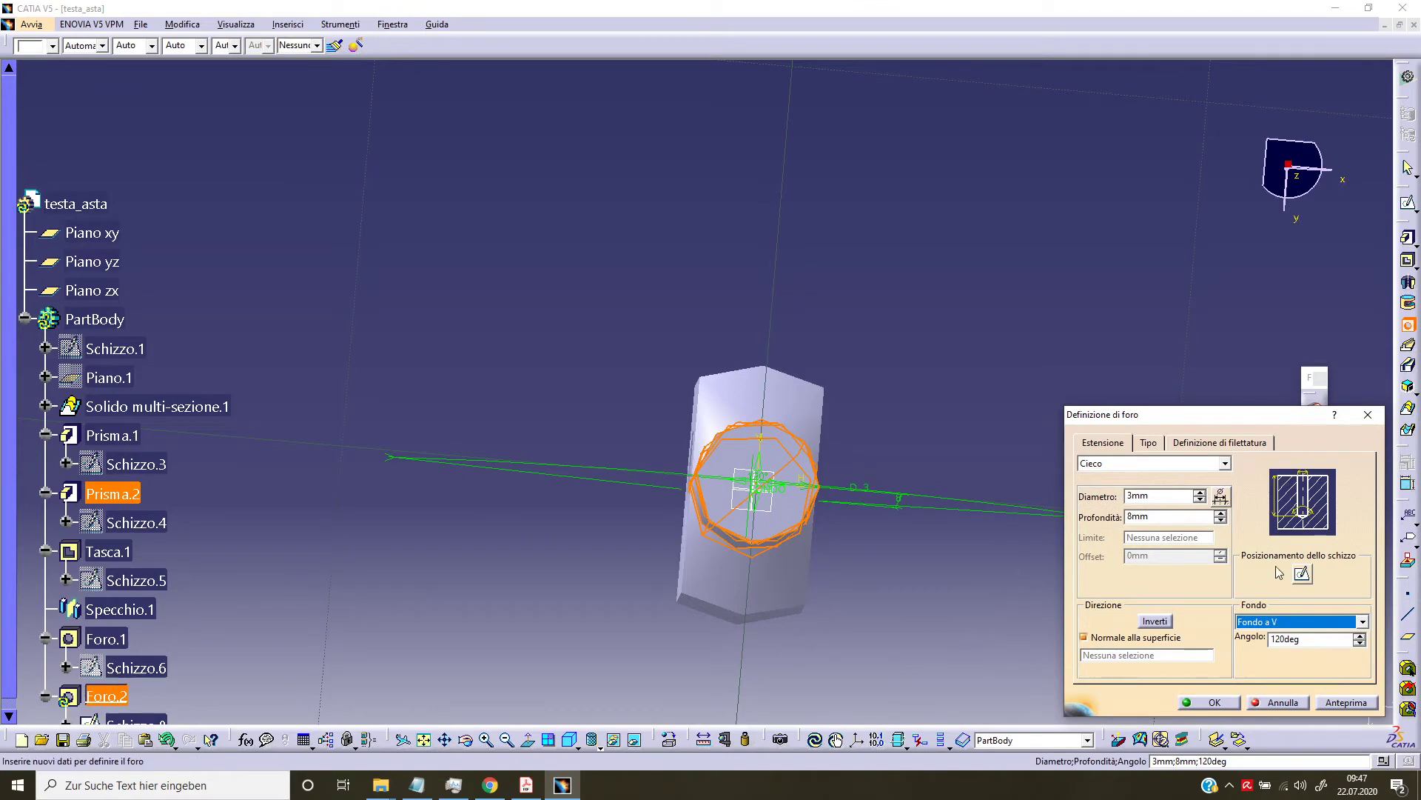
click(1008, 634)
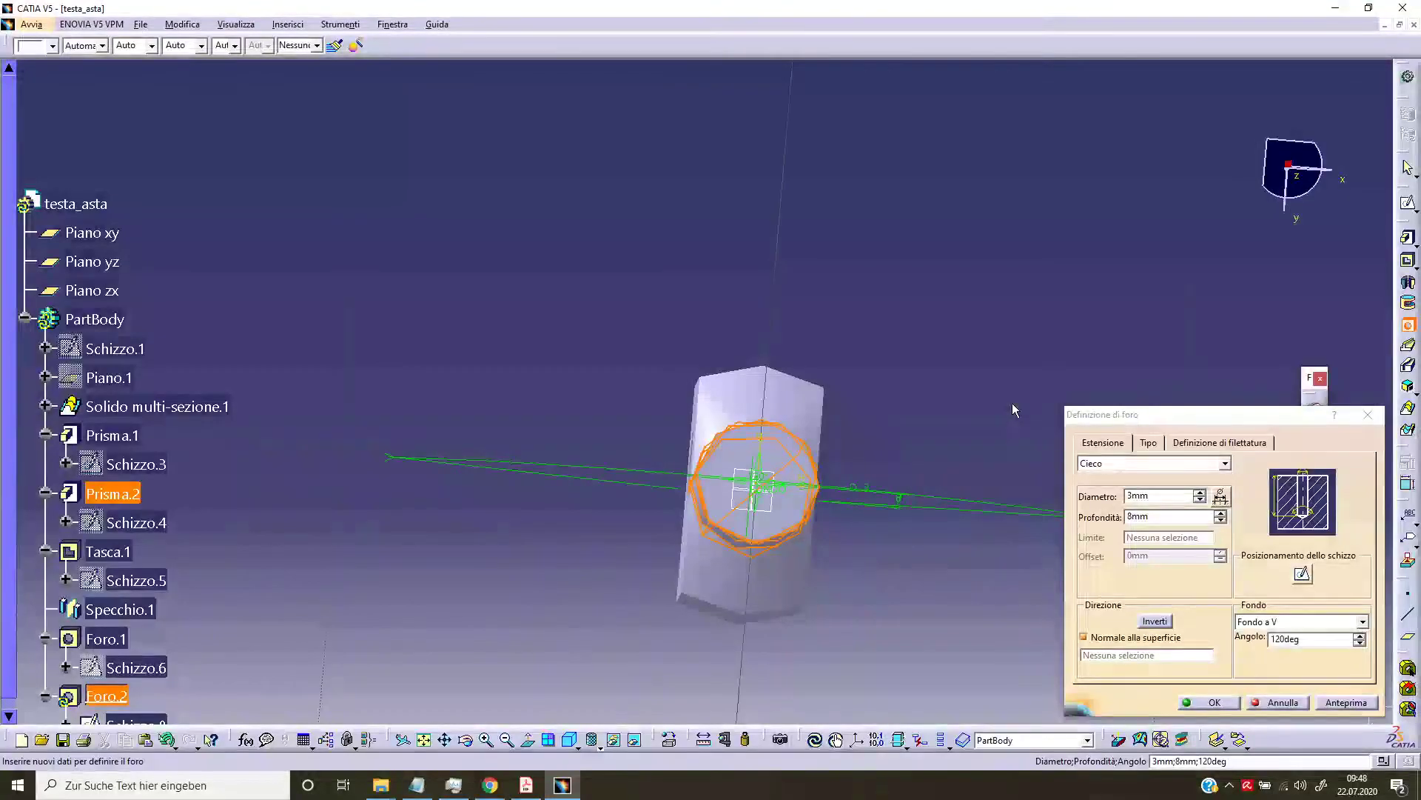
- Thread the hole M2 metric coarse, 4 mm thread depth in a 4,5 mm deep hole
click(1194, 443)
click(1113, 466)
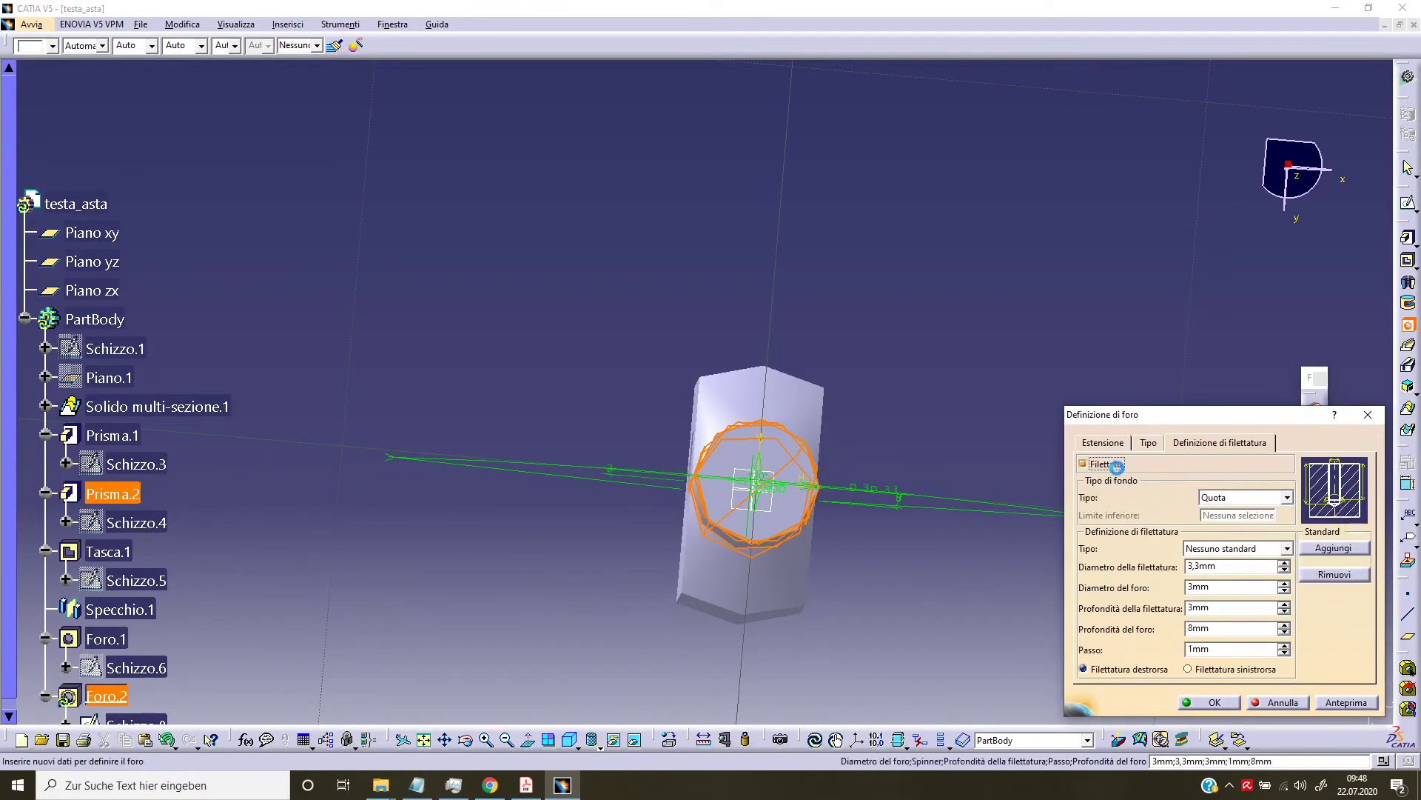
click(1286, 549)
click(1270, 575)
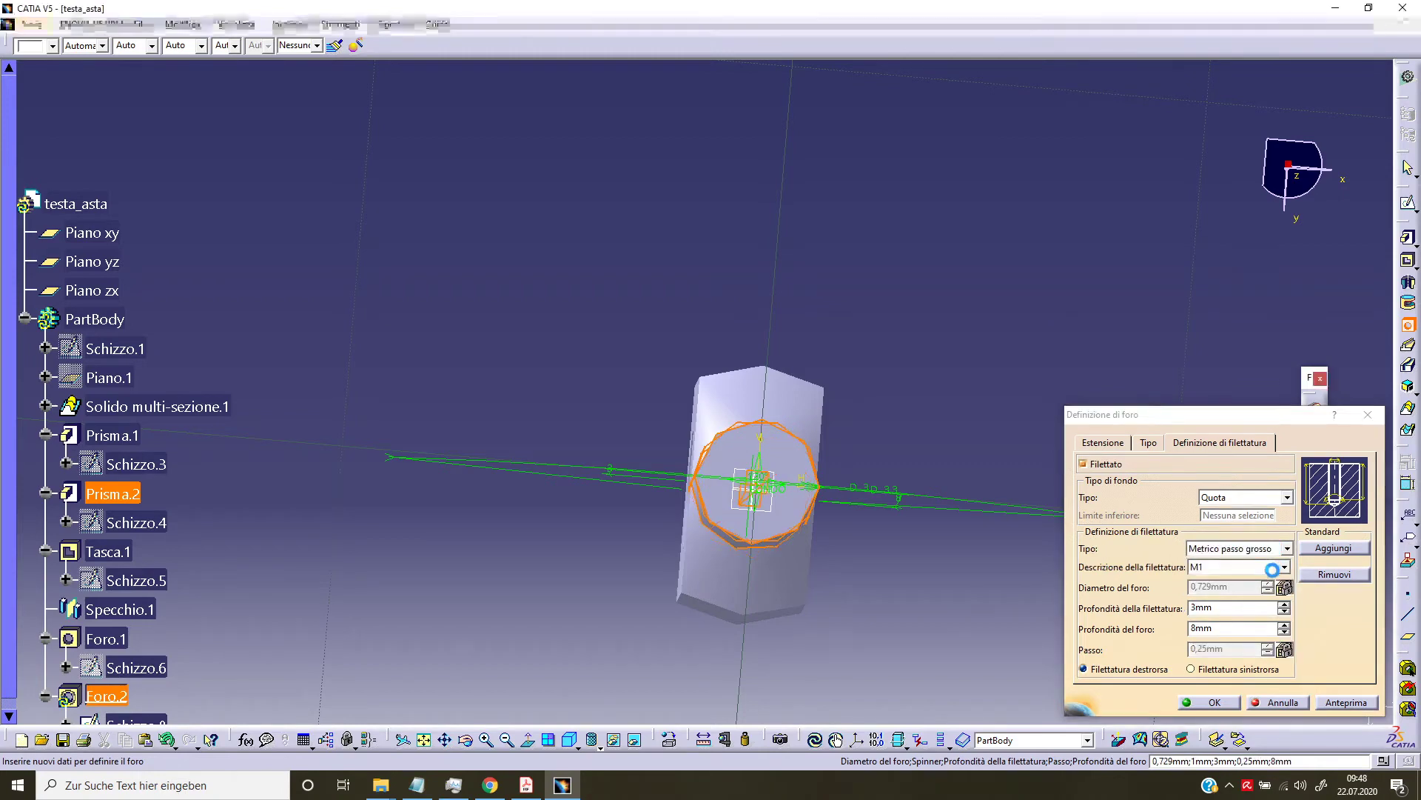
click(1275, 568)
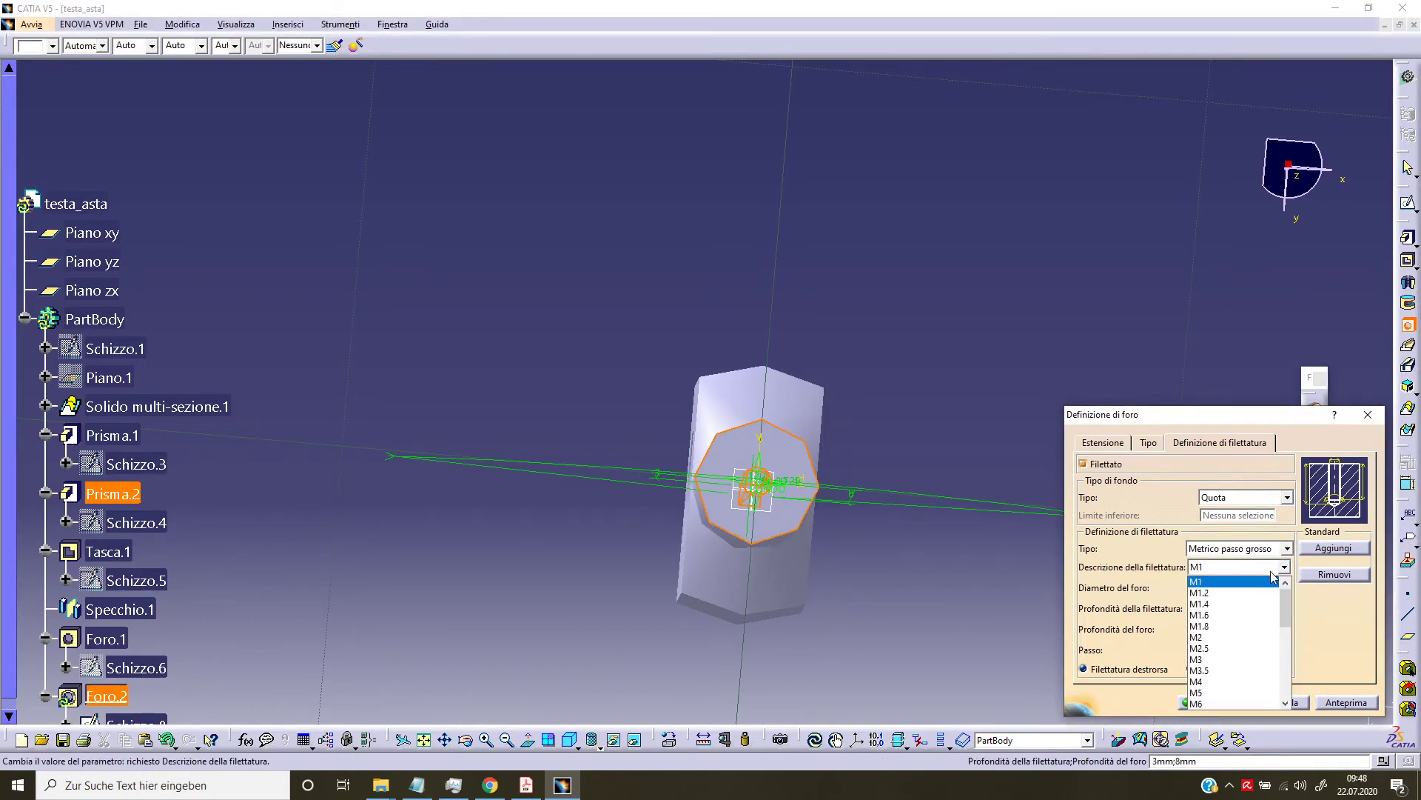
click(1247, 637)
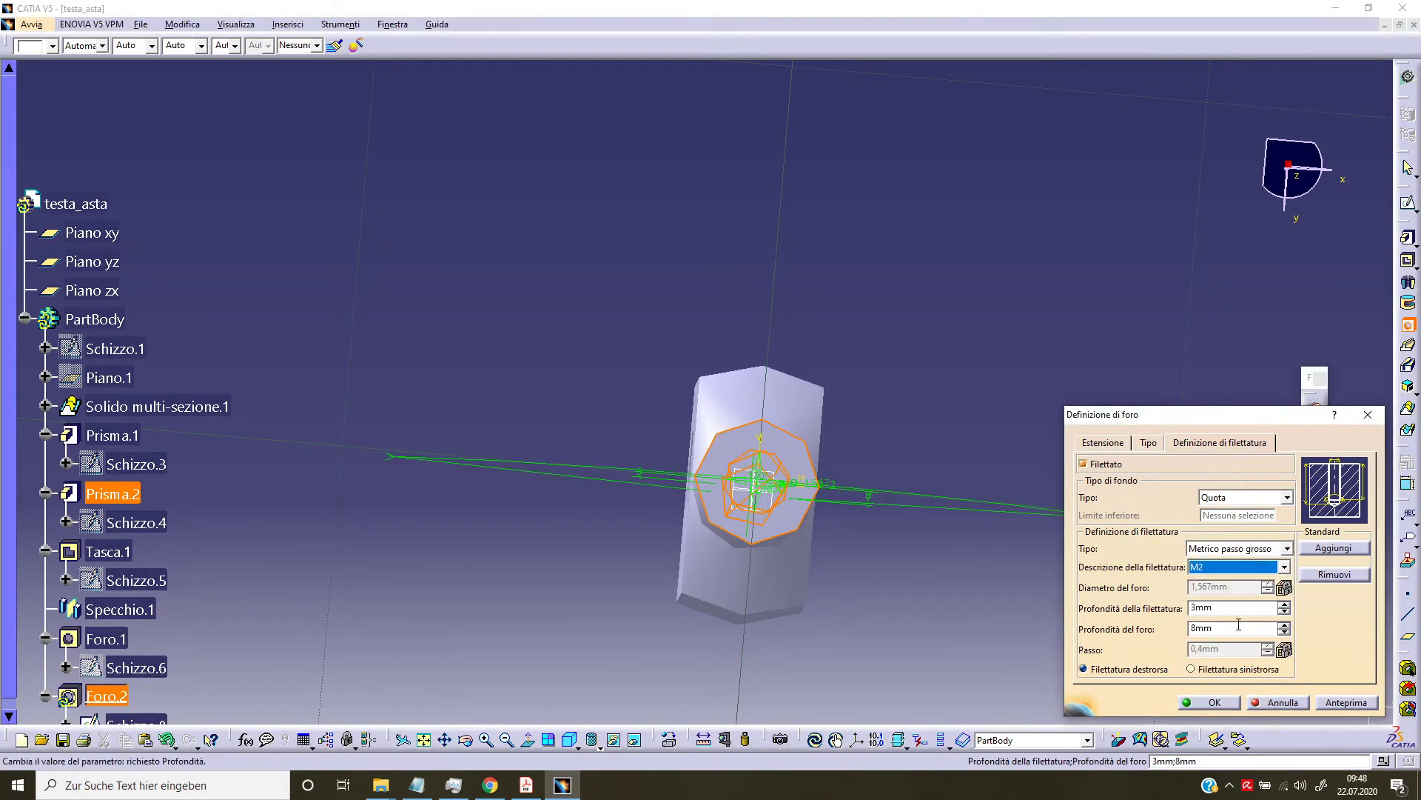
click(1226, 609)
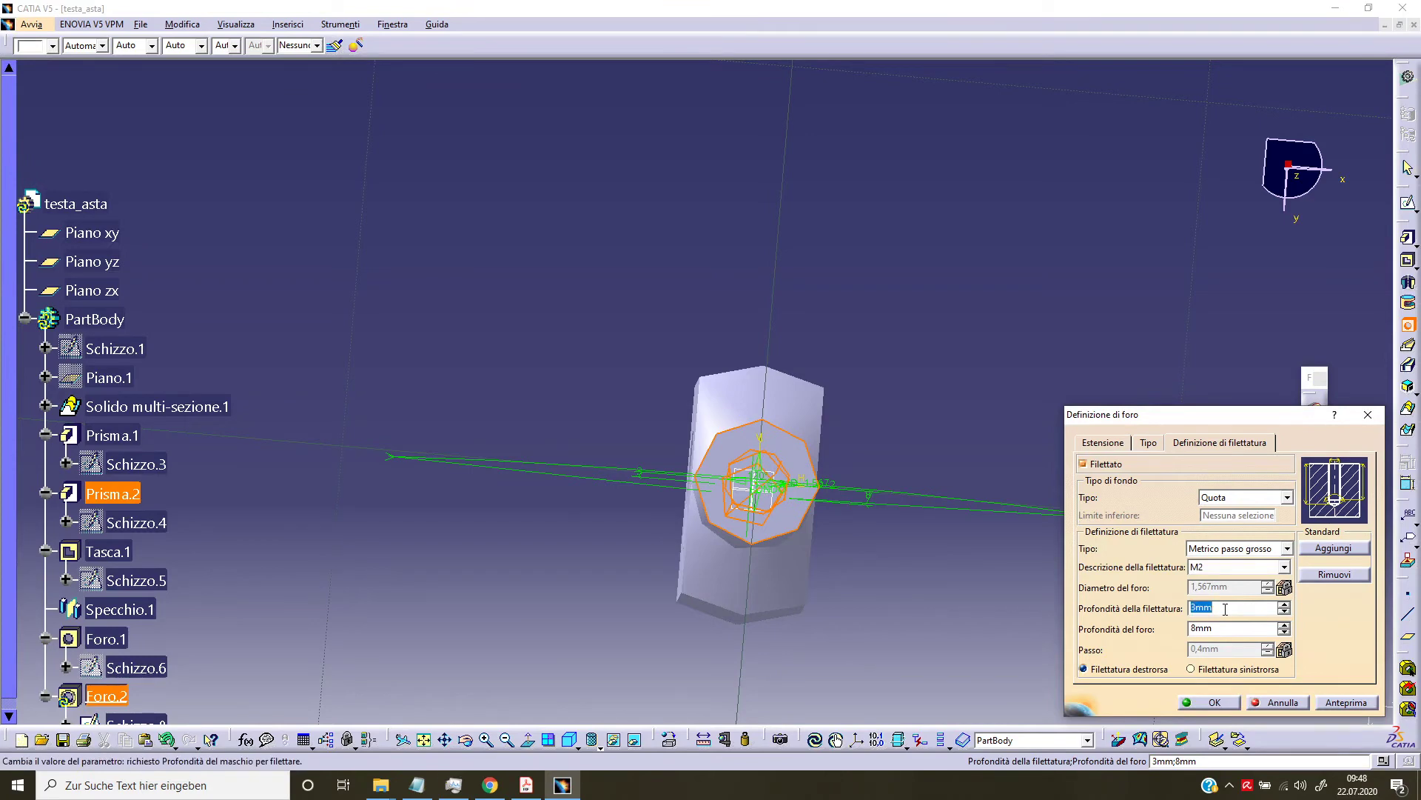
text(4)
click(1224, 629)
text(4.)
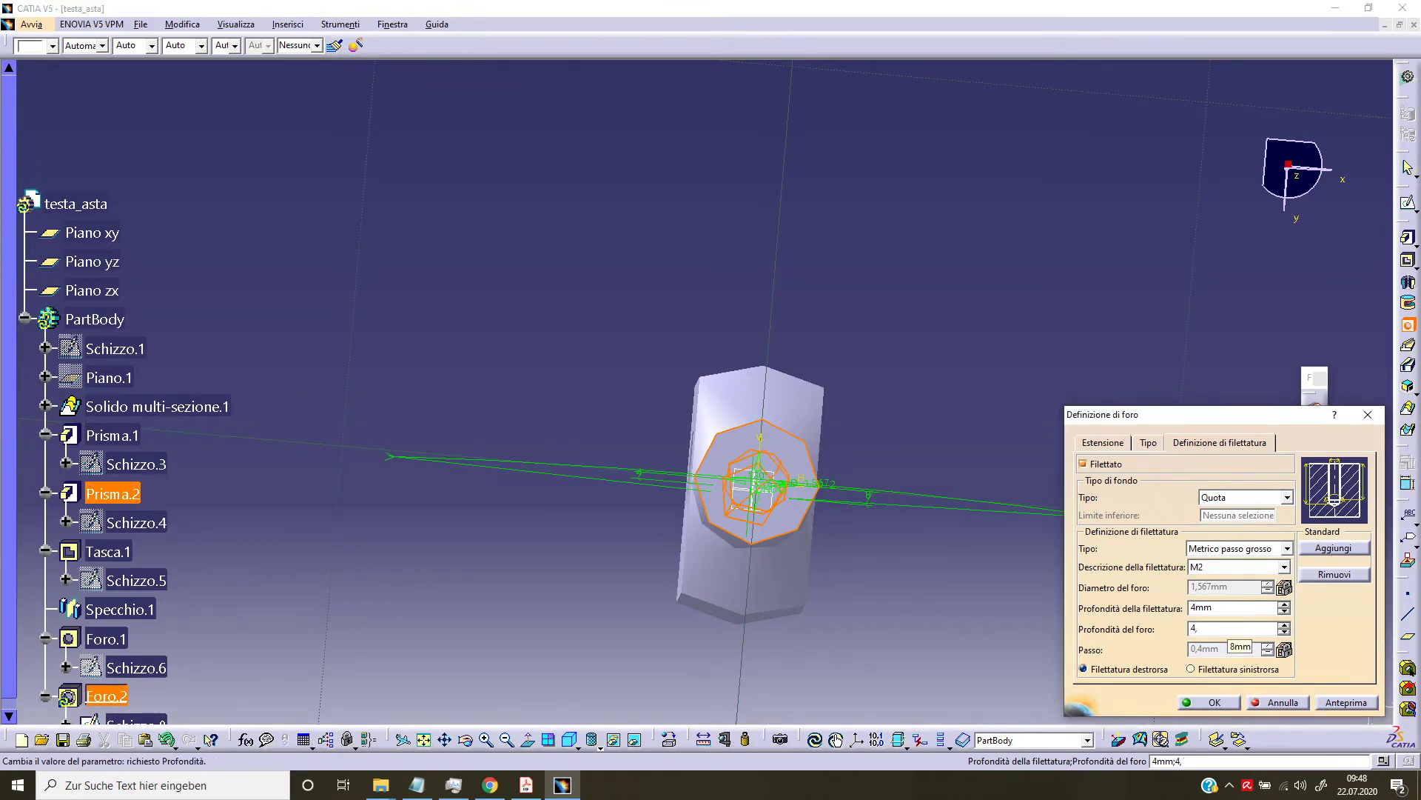
text(5)
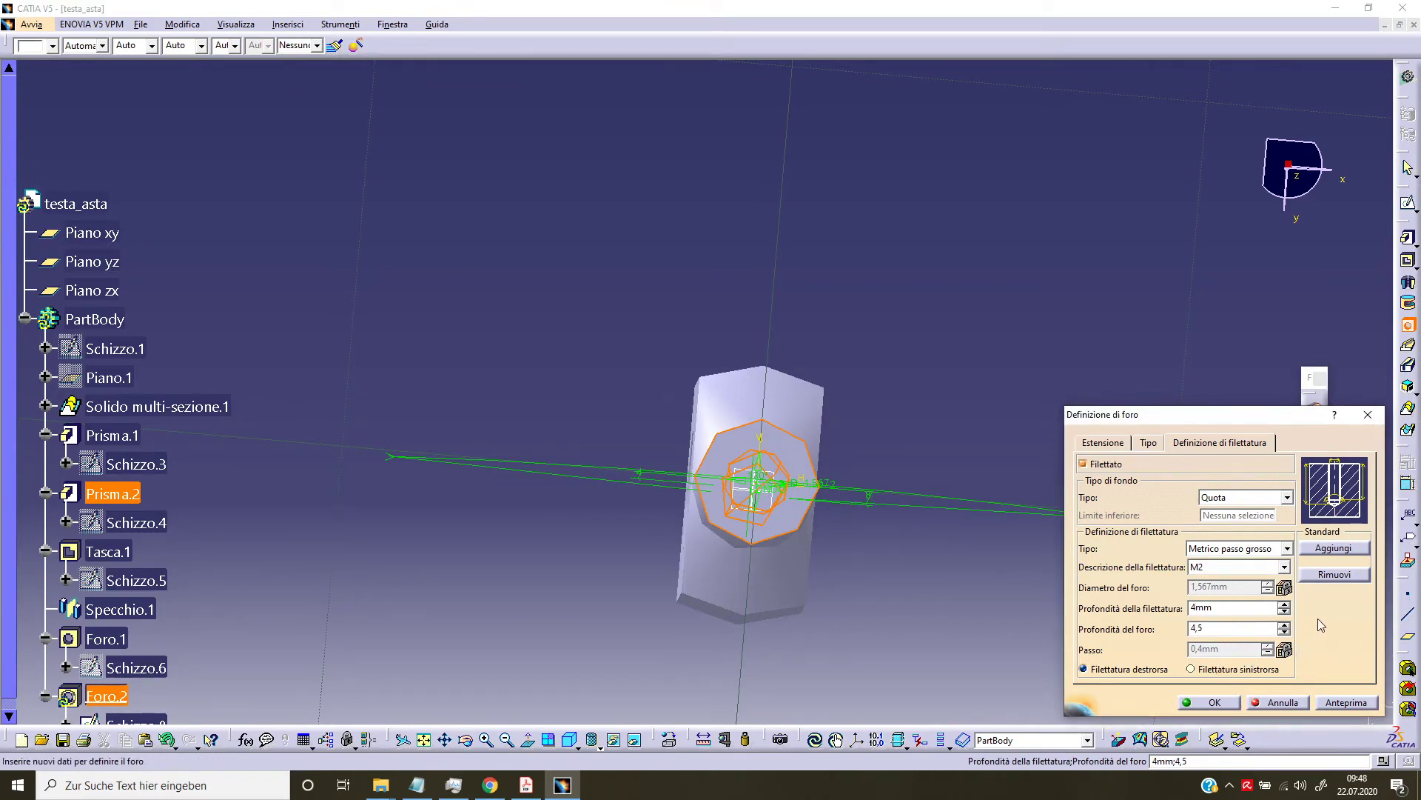
click(1124, 446)
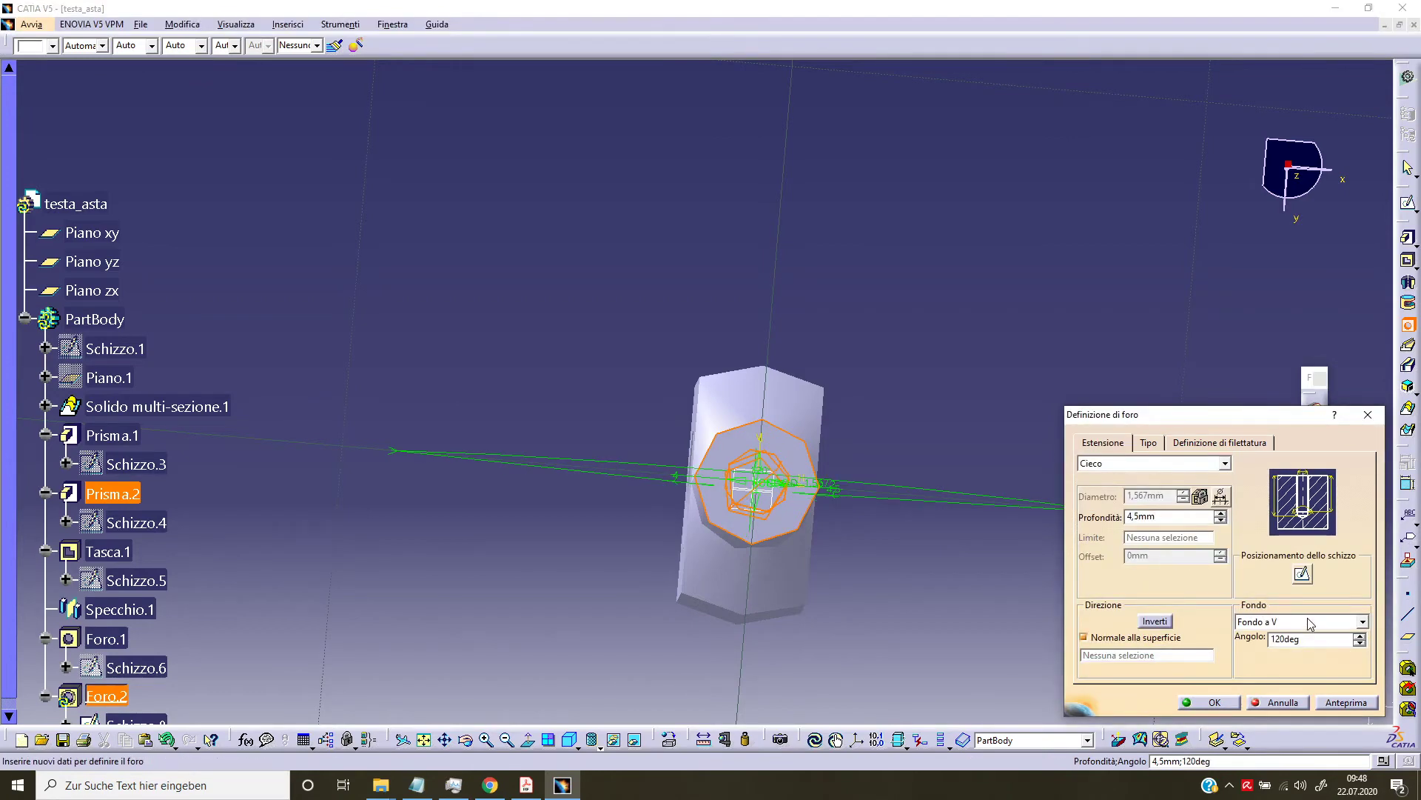
- Constrain the hole centre concentric with the rod's octagonal edge in the positioning sketch
click(1301, 576)
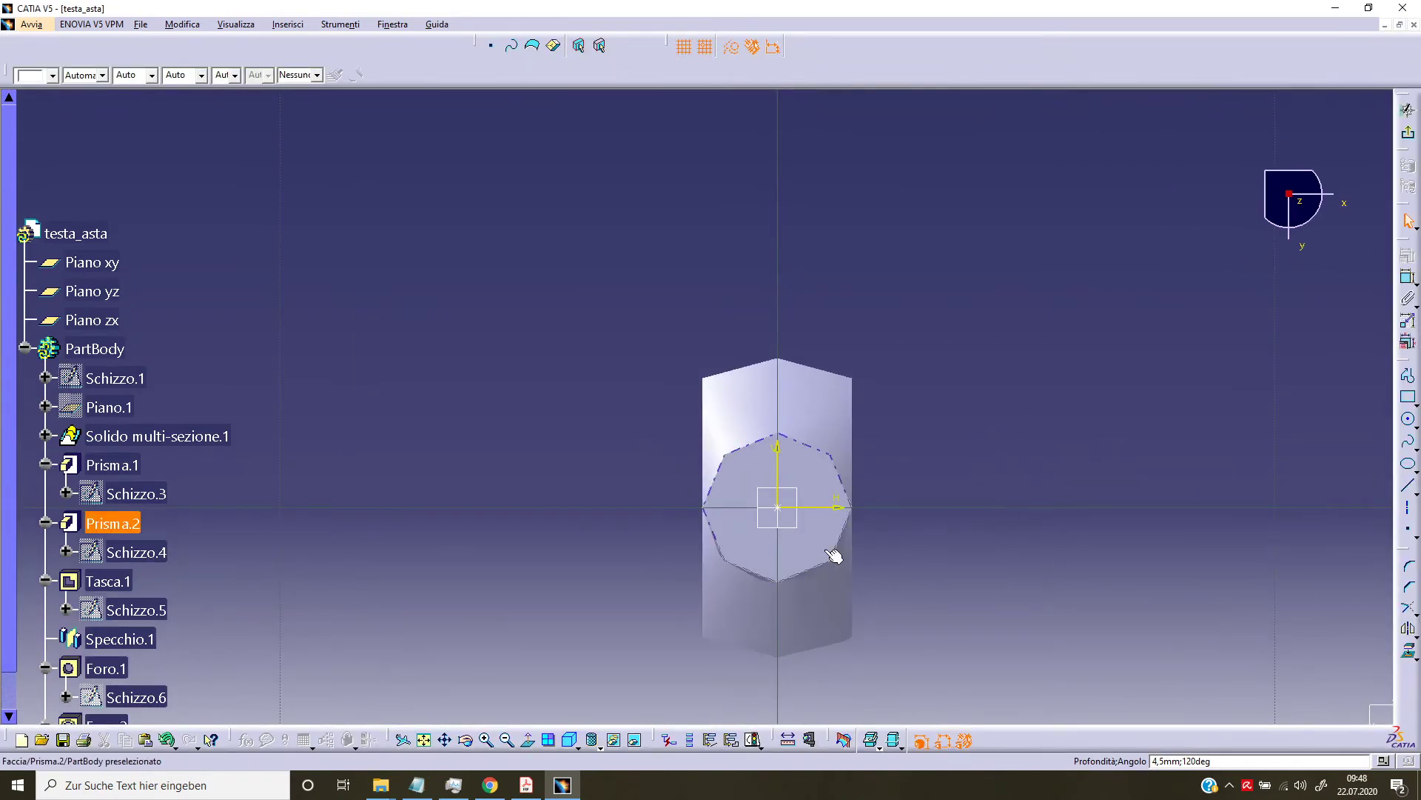
click(781, 508)
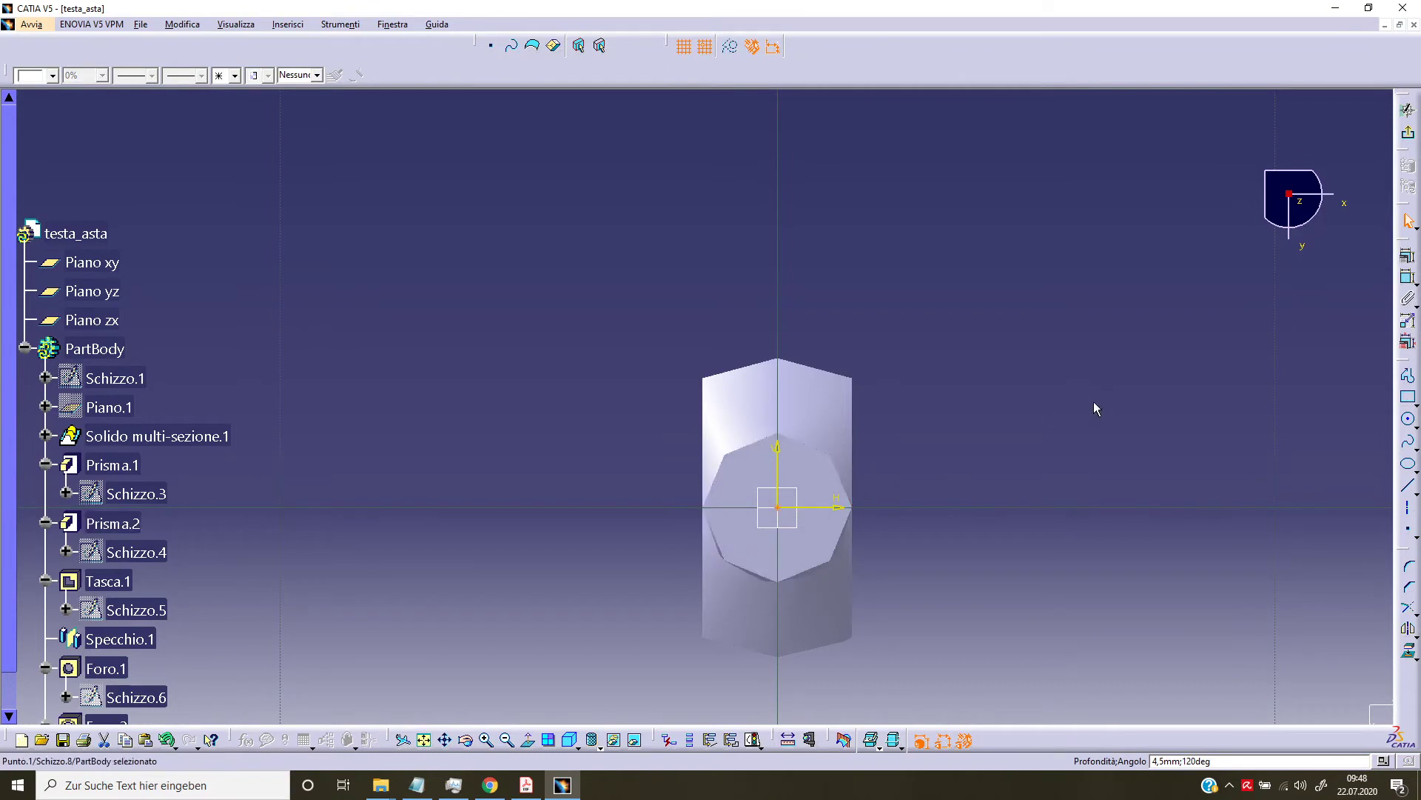
ctrl+click(841, 556)
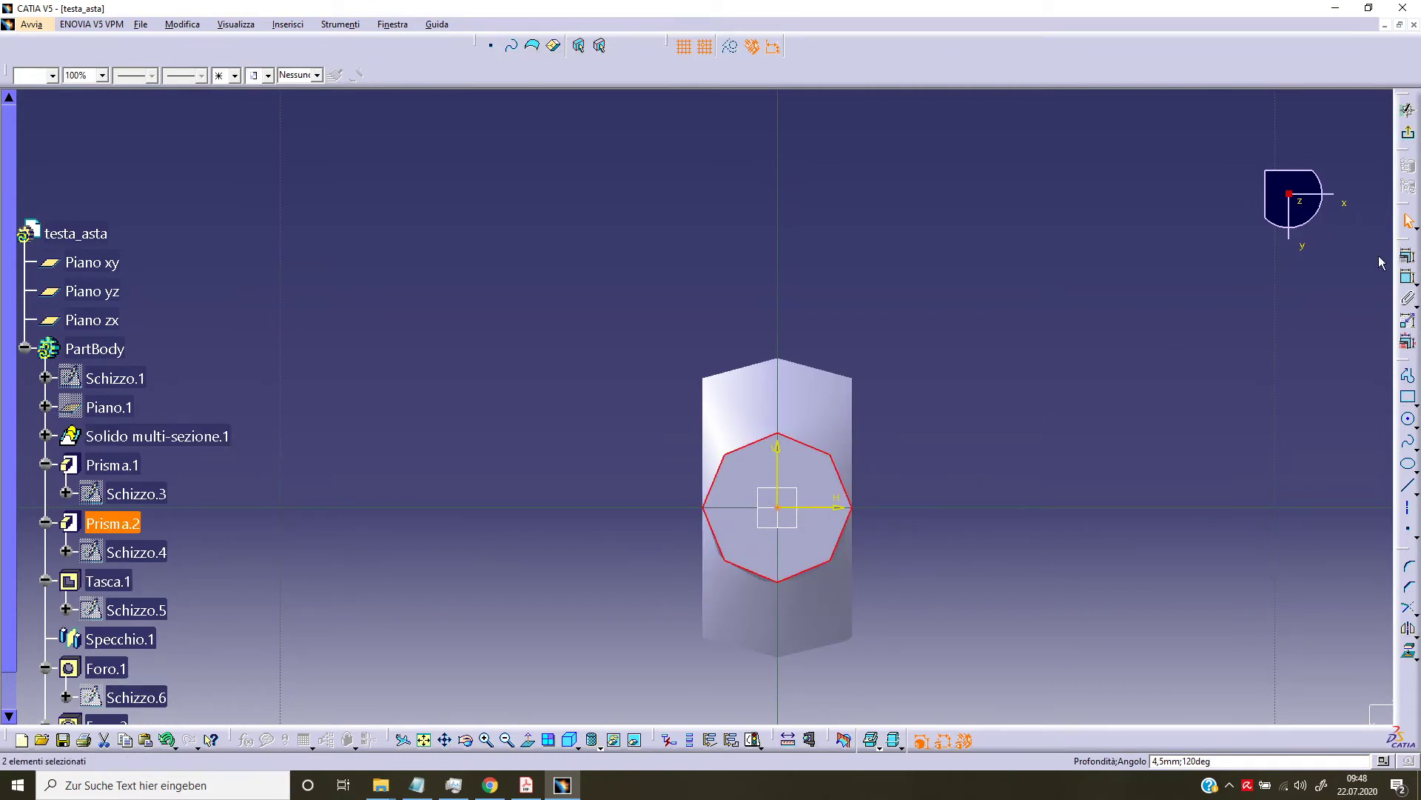
click(1408, 256)
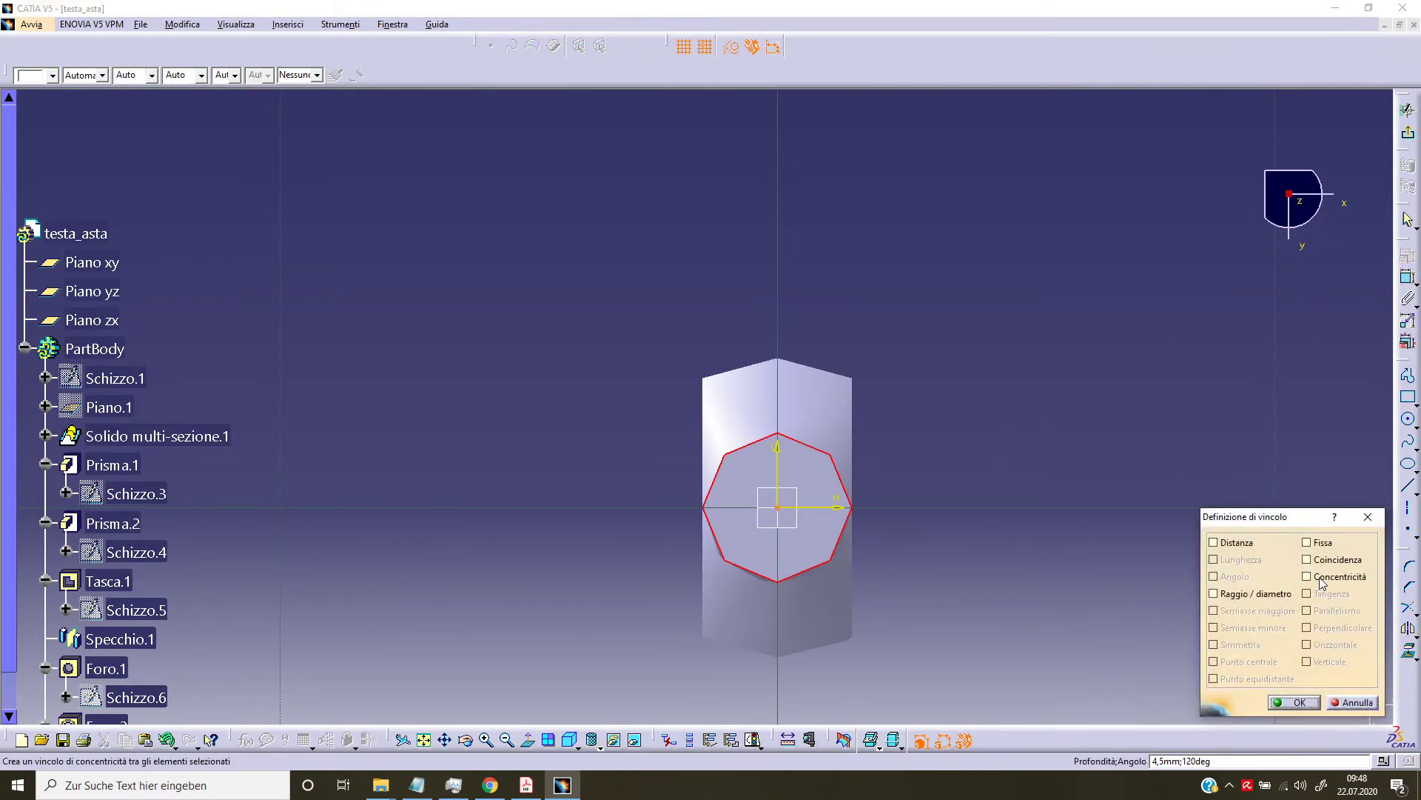
click(1307, 577)
click(1294, 702)
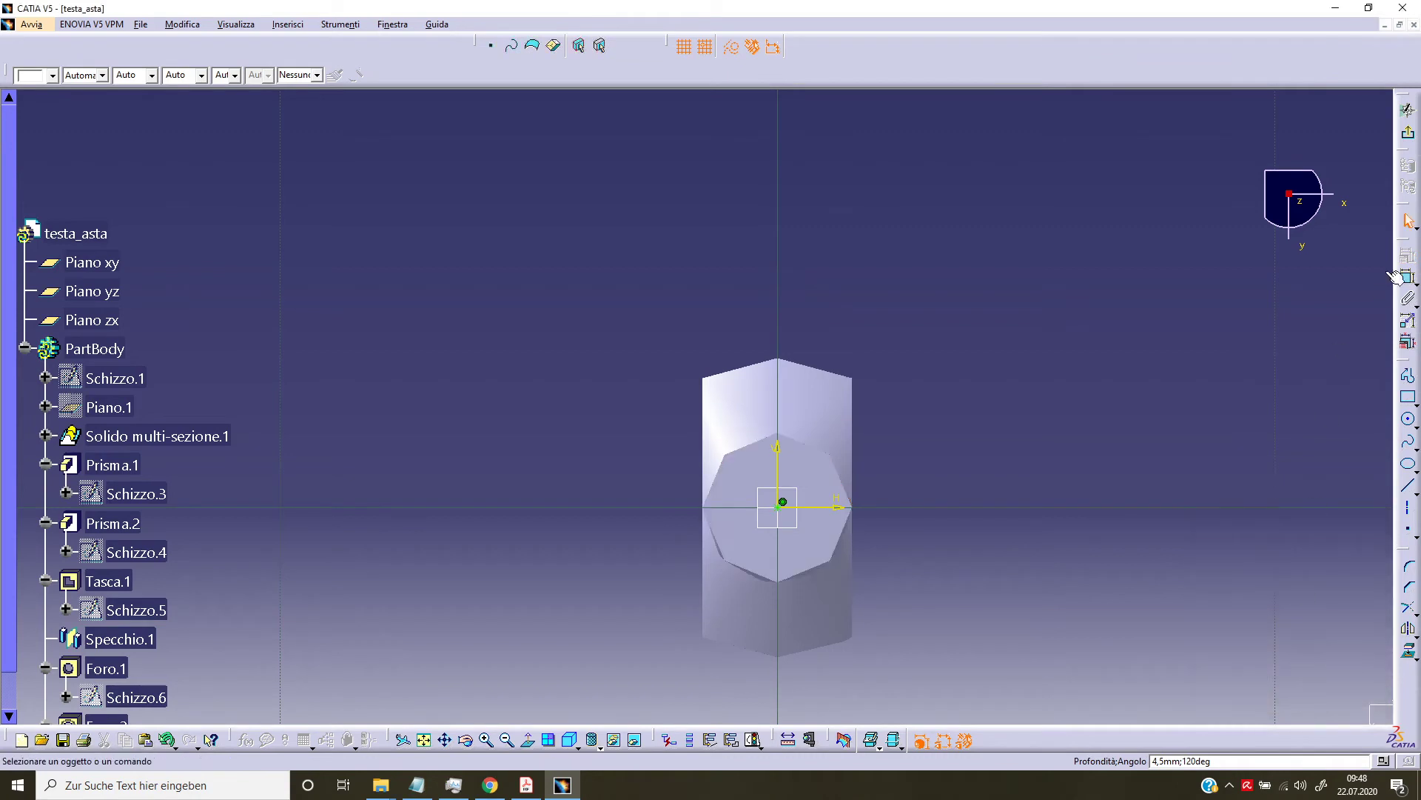
click(1408, 133)
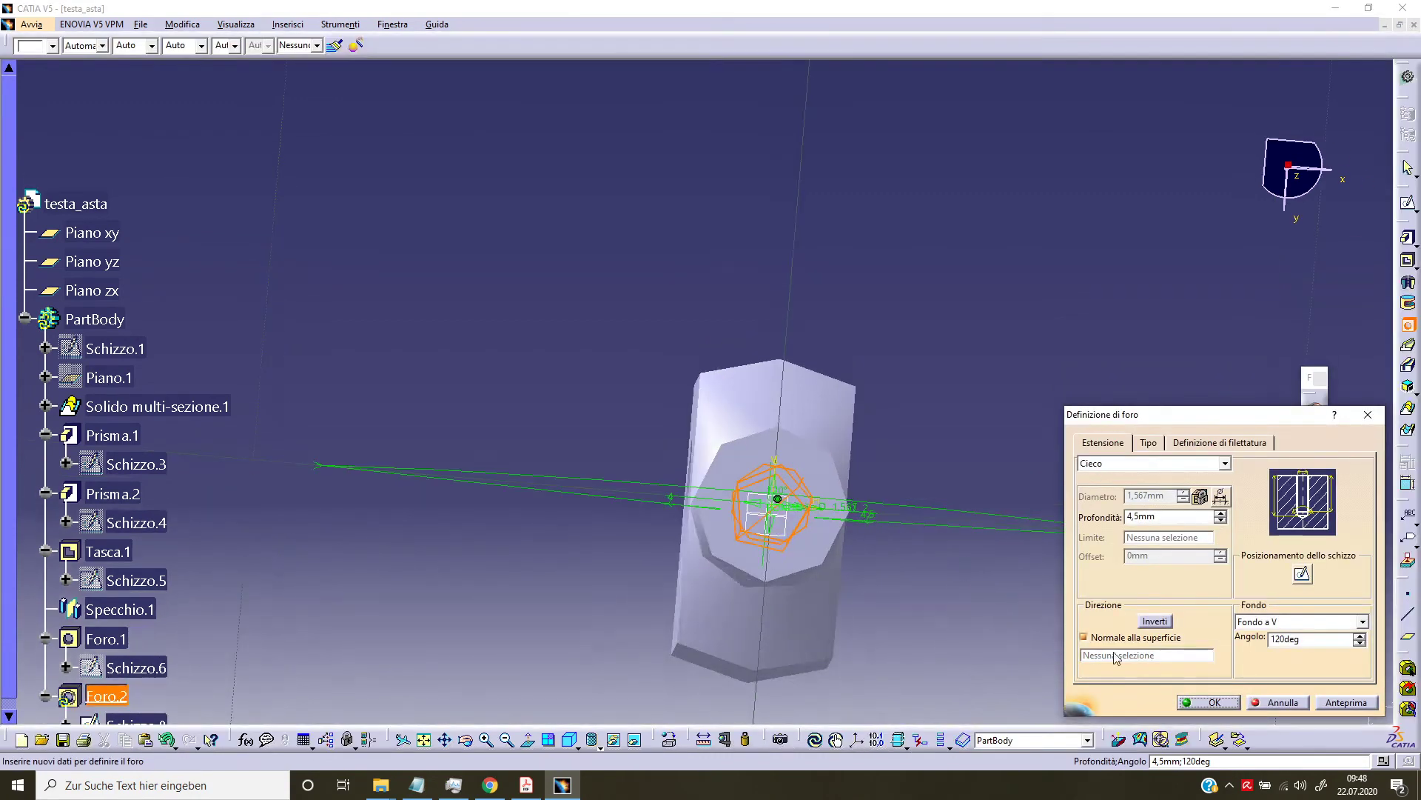
- Create the threaded Foro.2 hole in the shaft end
click(1213, 702)
mouse_move(622, 467)
middle_down()
mouse_move(853, 527)
mouse_move(652, 421)
middle_up()
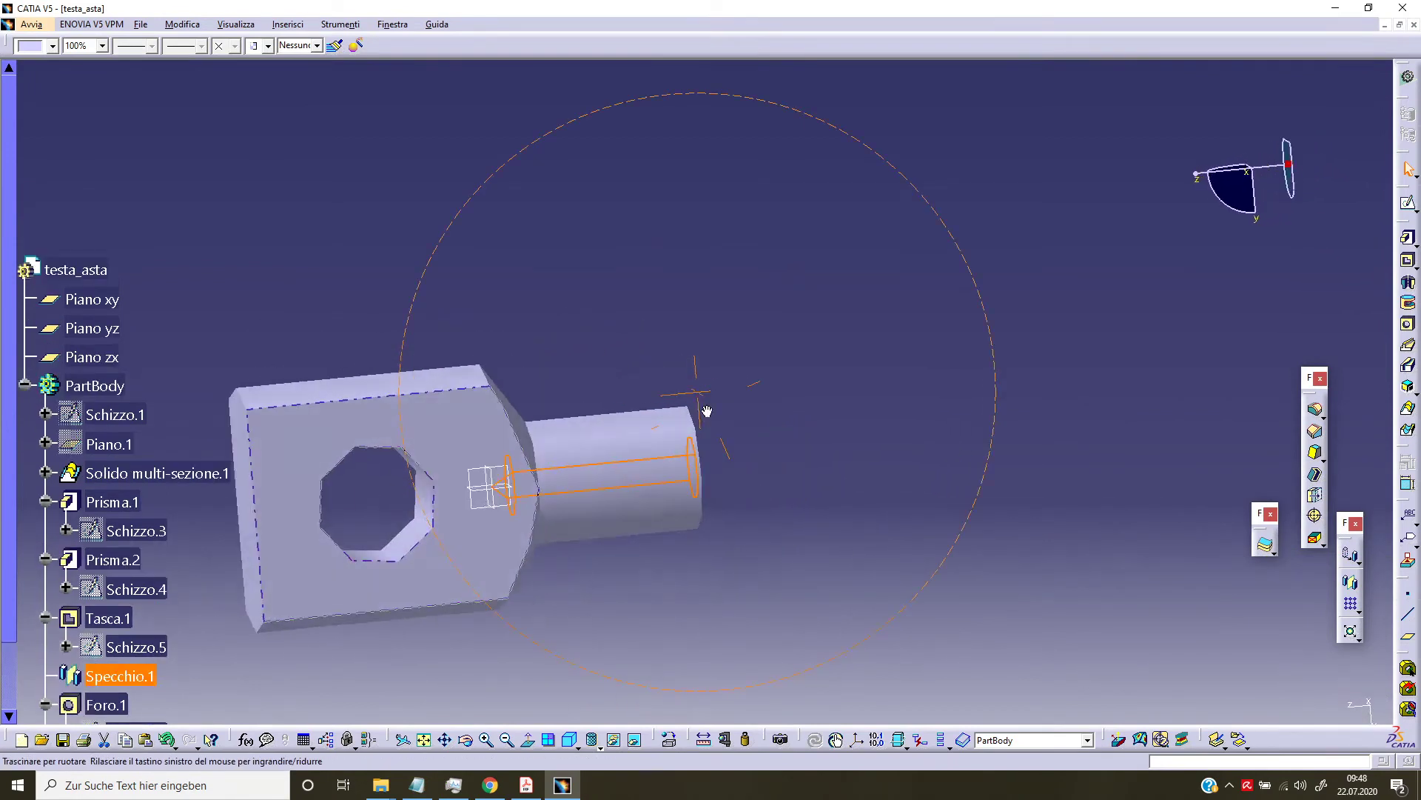
middle_drag(652, 421, 936, 641)
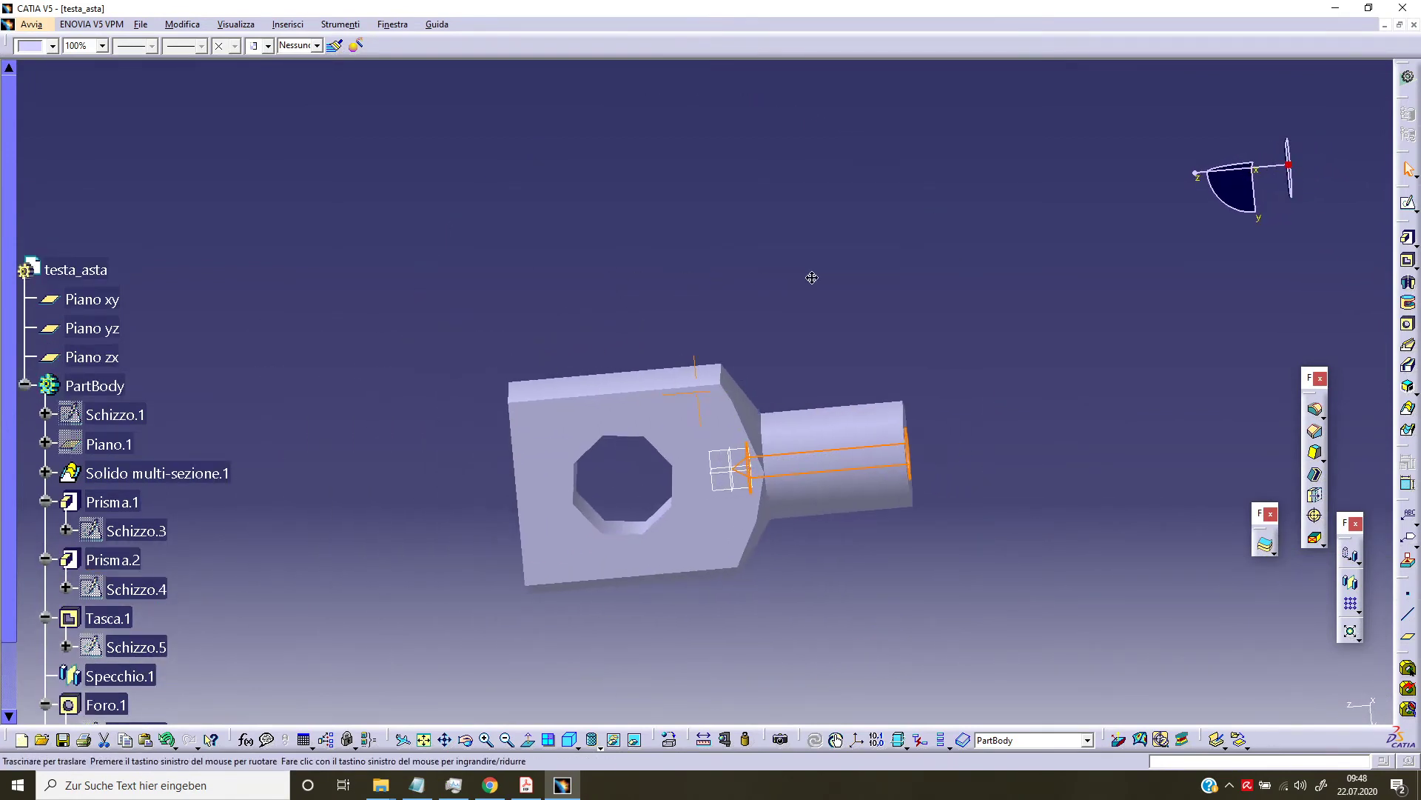
click(978, 604)
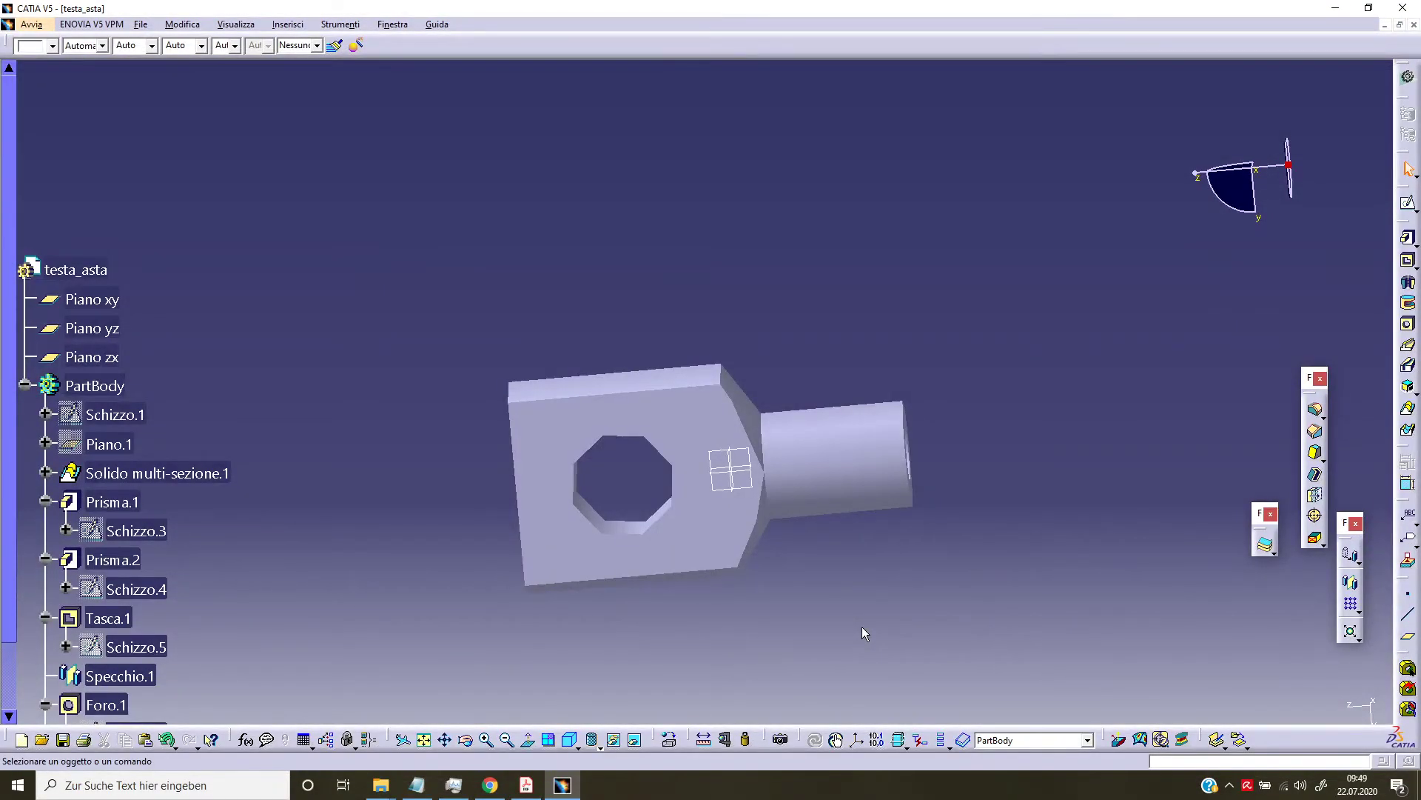
- Hide the Piano xy, yz and zx reference planes
click(92, 299)
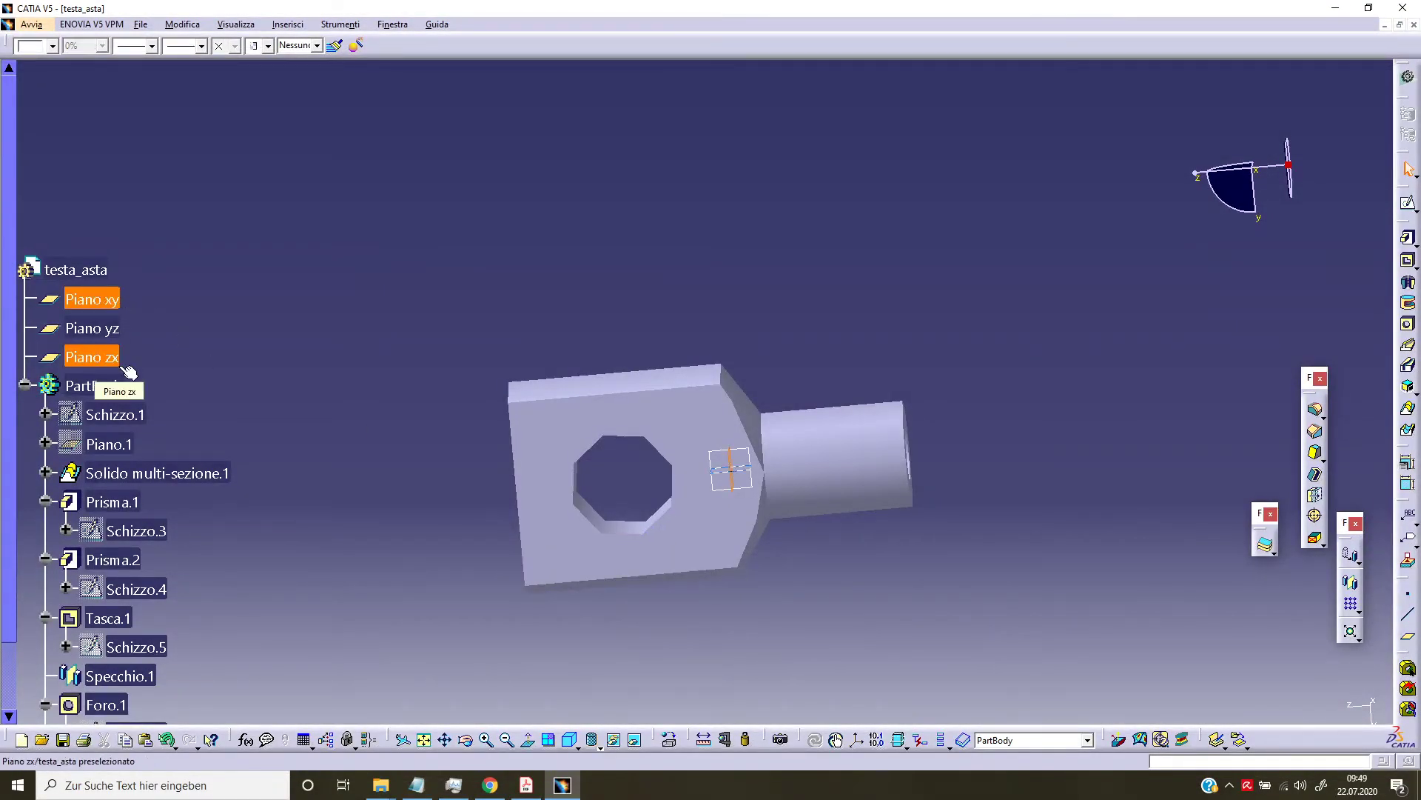
shift+click(115, 358)
right_click(126, 358)
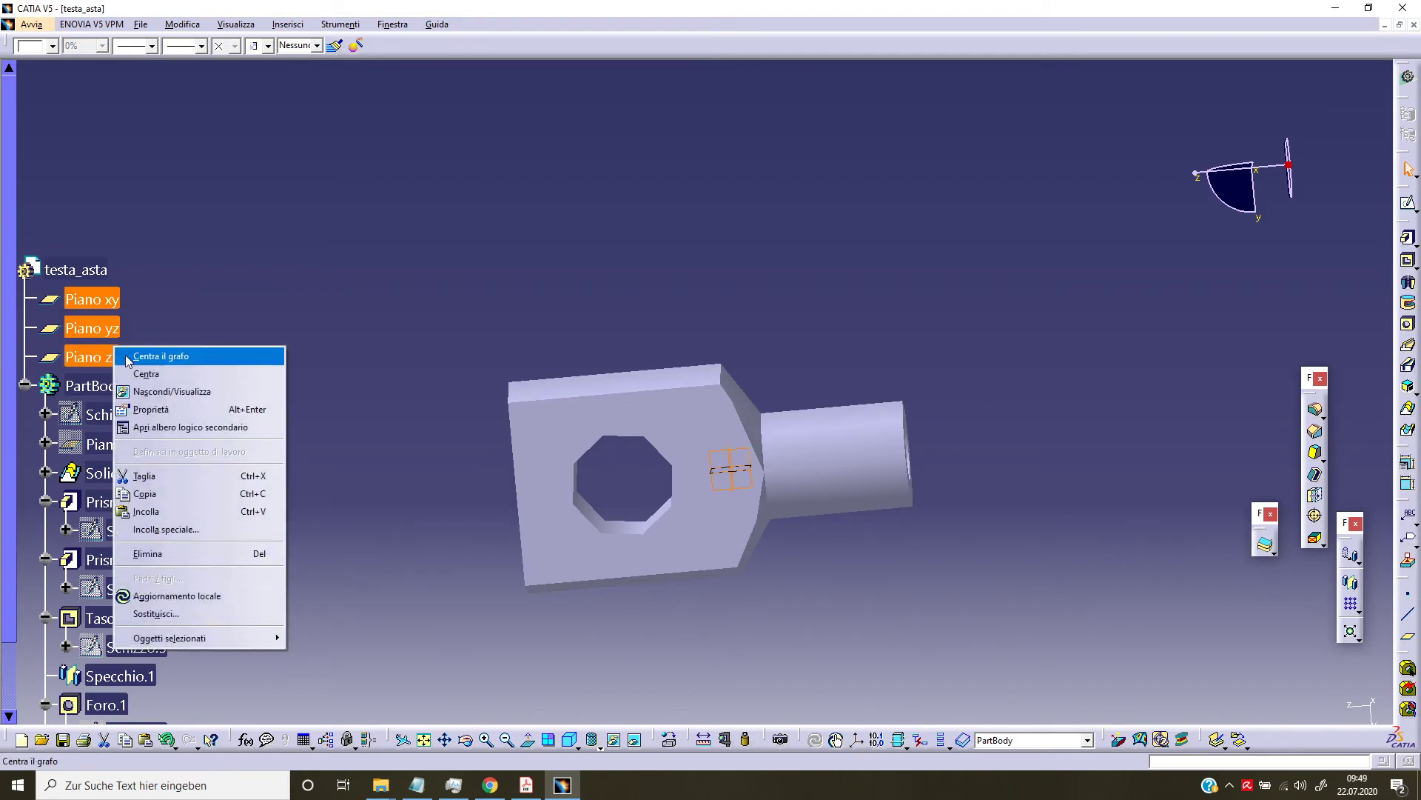
click(171, 391)
- Apply the Rame (copper) material from the Metalli library to the part
click(778, 488)
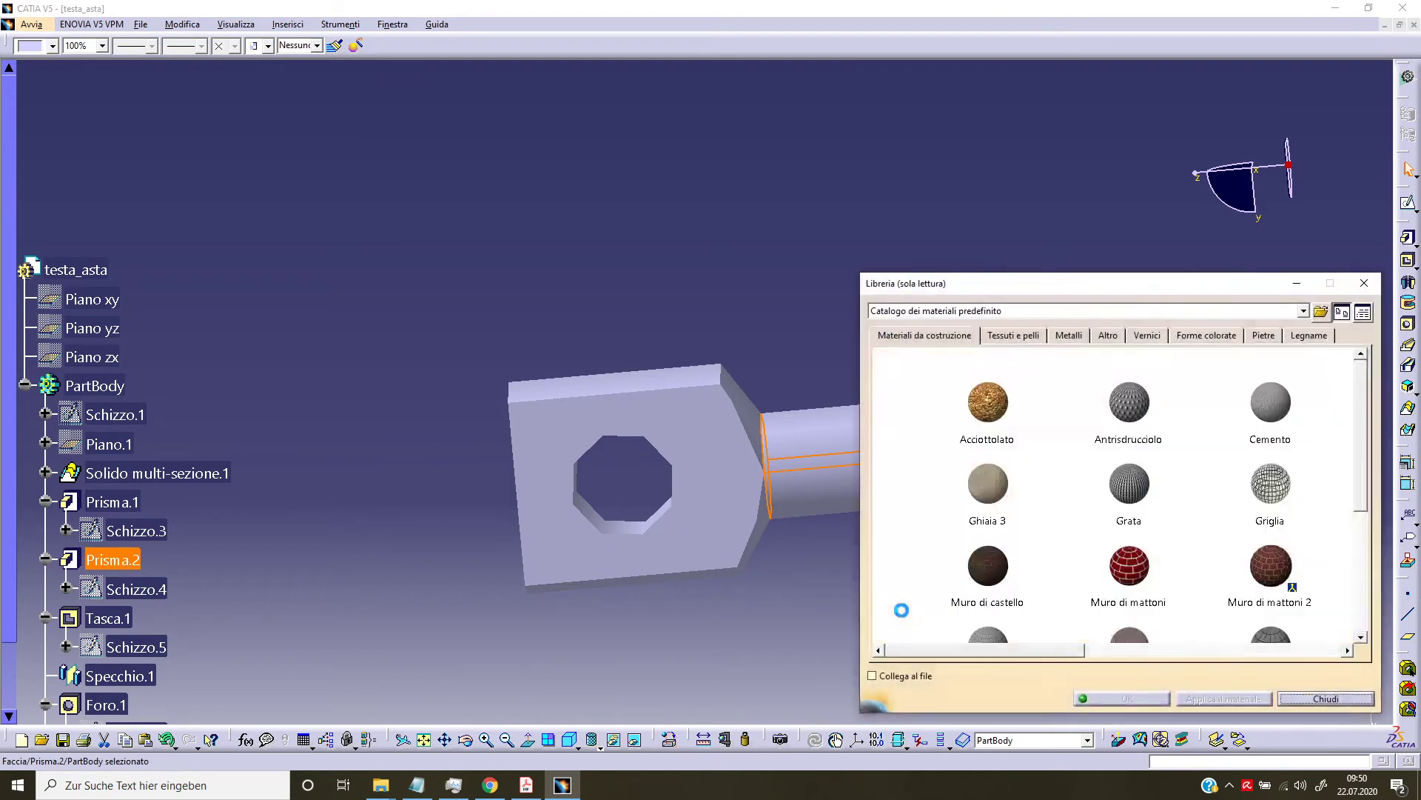
click(1075, 338)
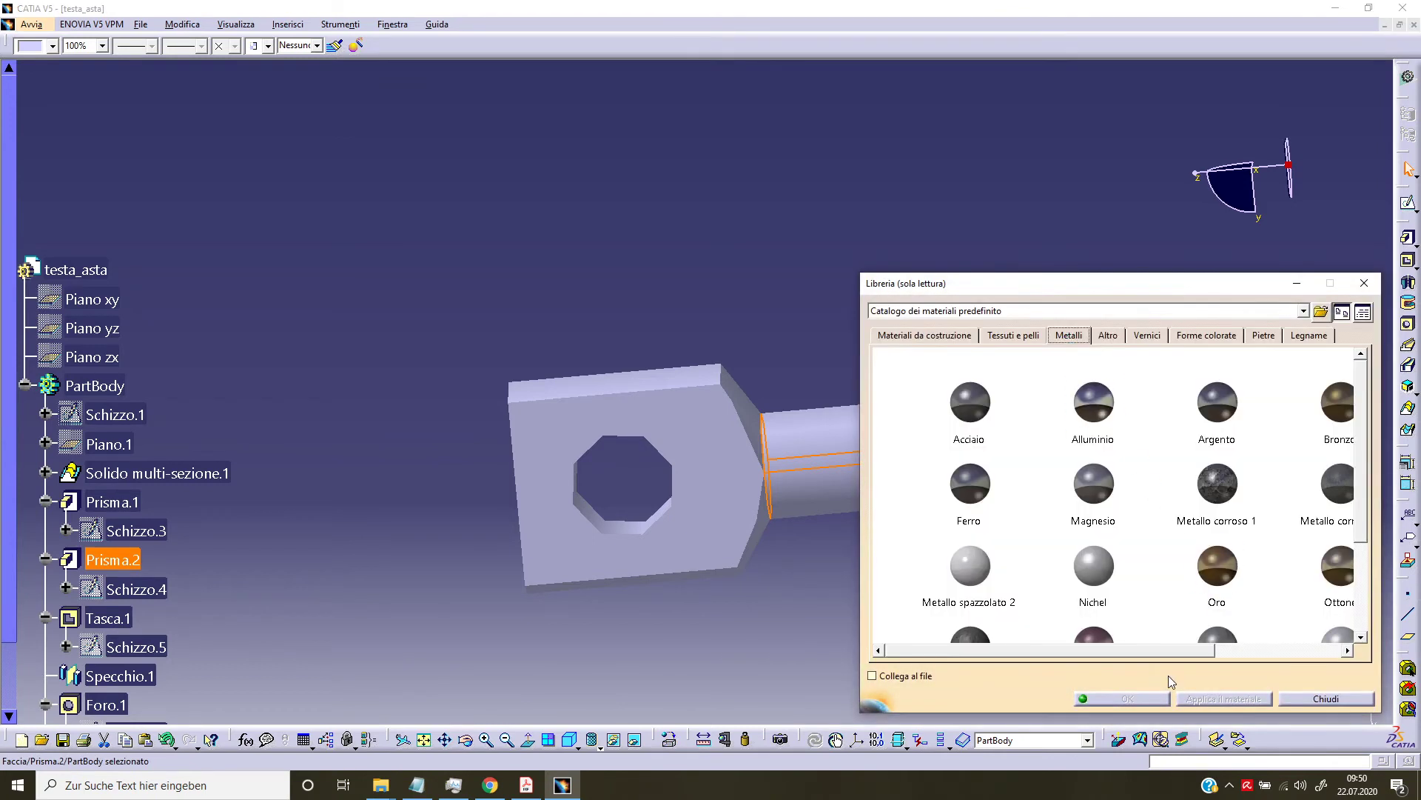
scroll(1177, 621, down, 1)
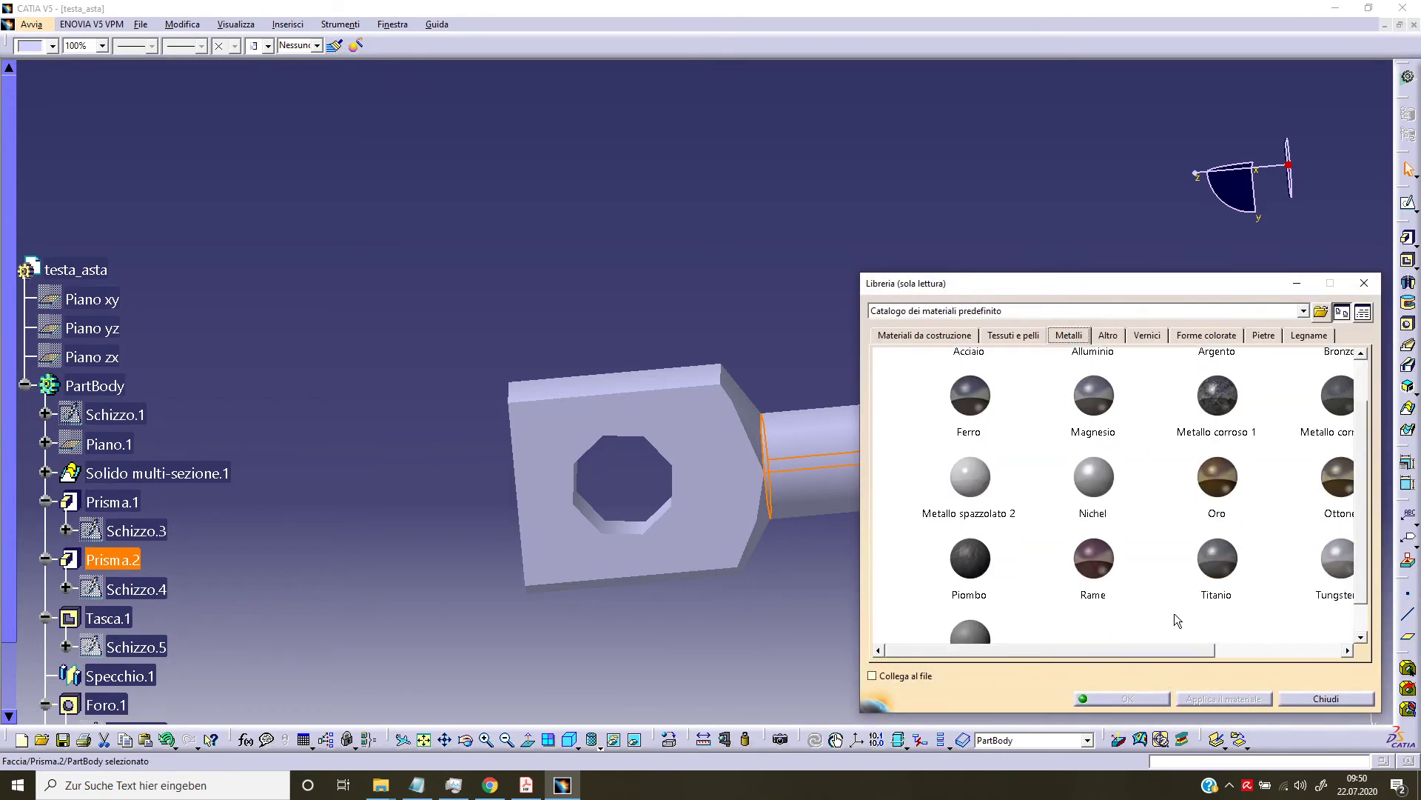
click(1120, 557)
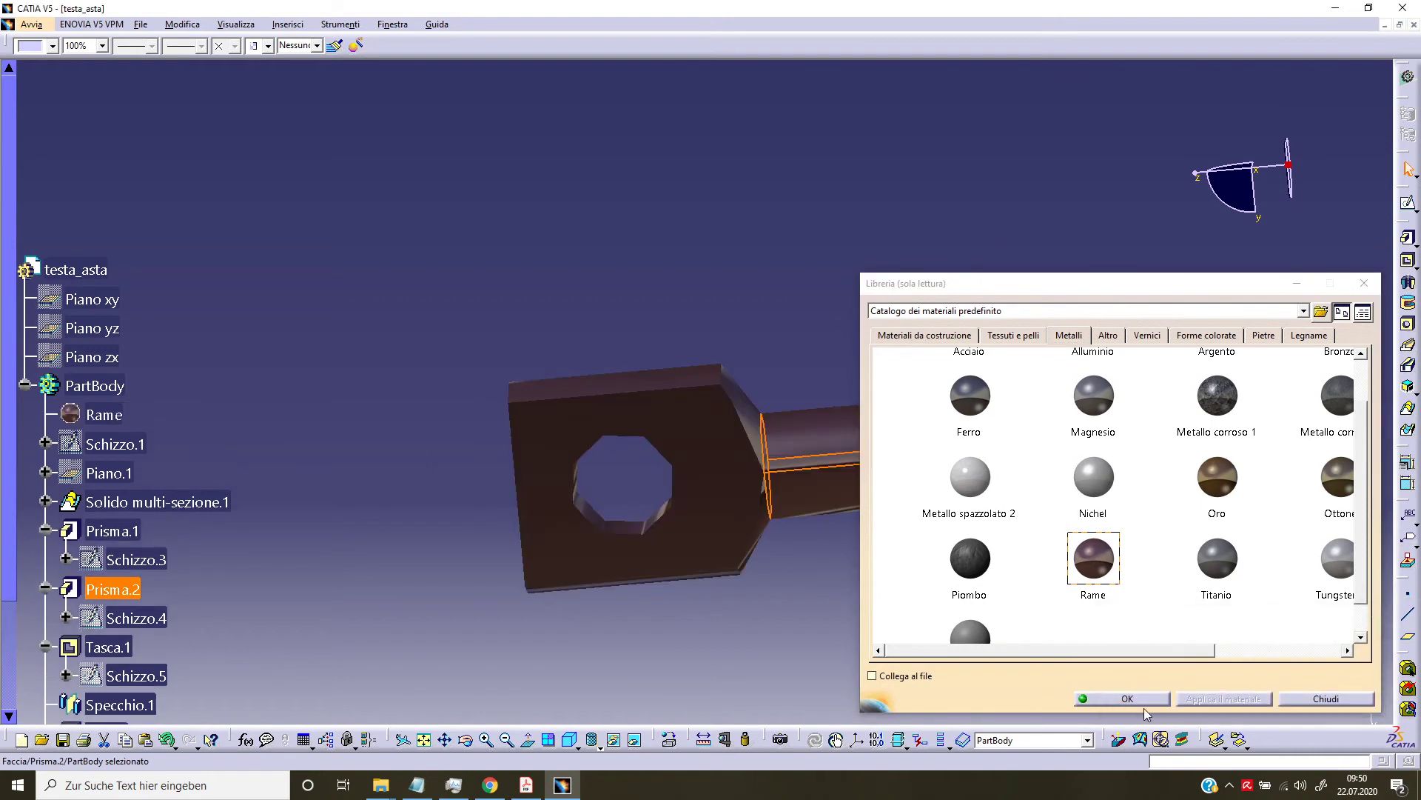
click(1122, 702)
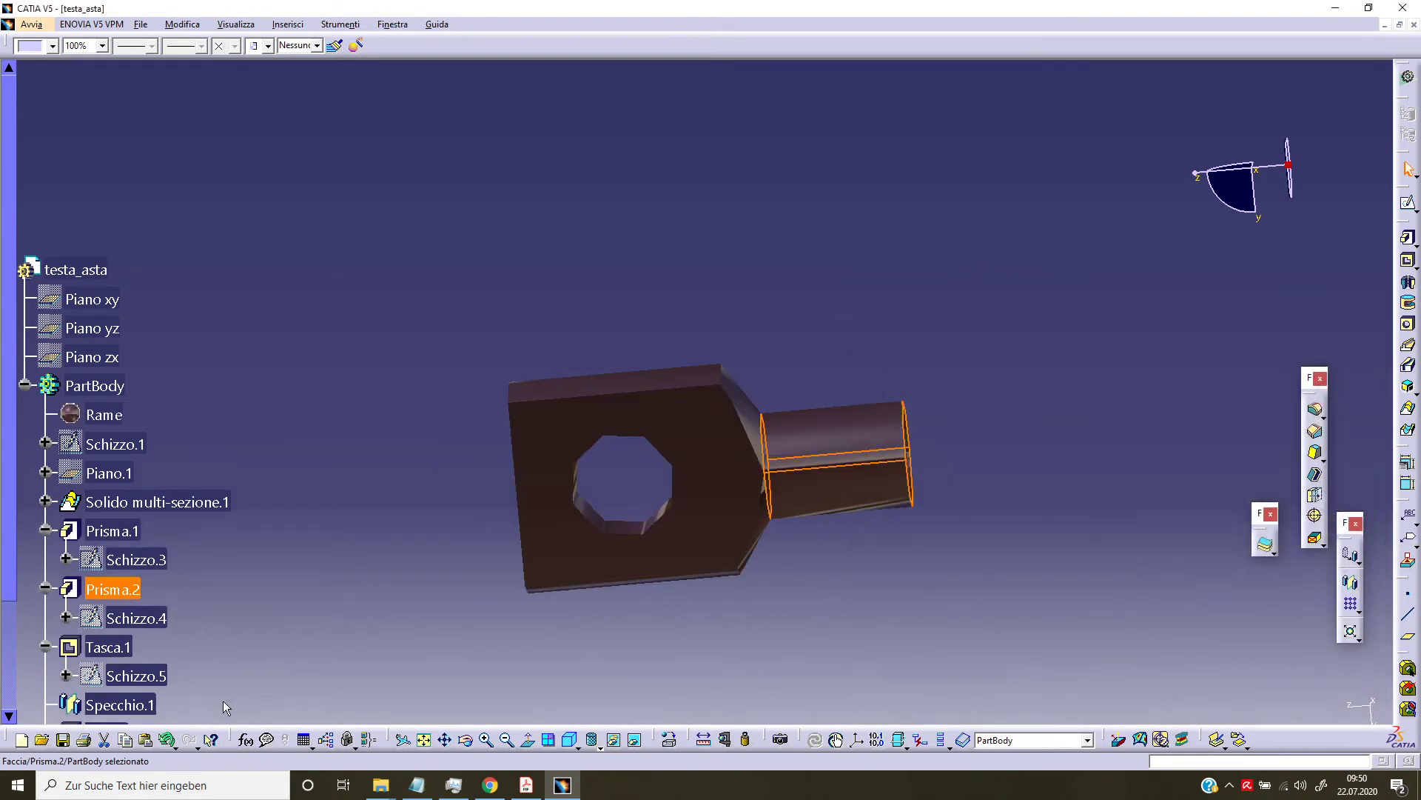
- Save the part as testa_asta.CATPart in Macchina a vapore's 13 testa_asta folder
click(141, 25)
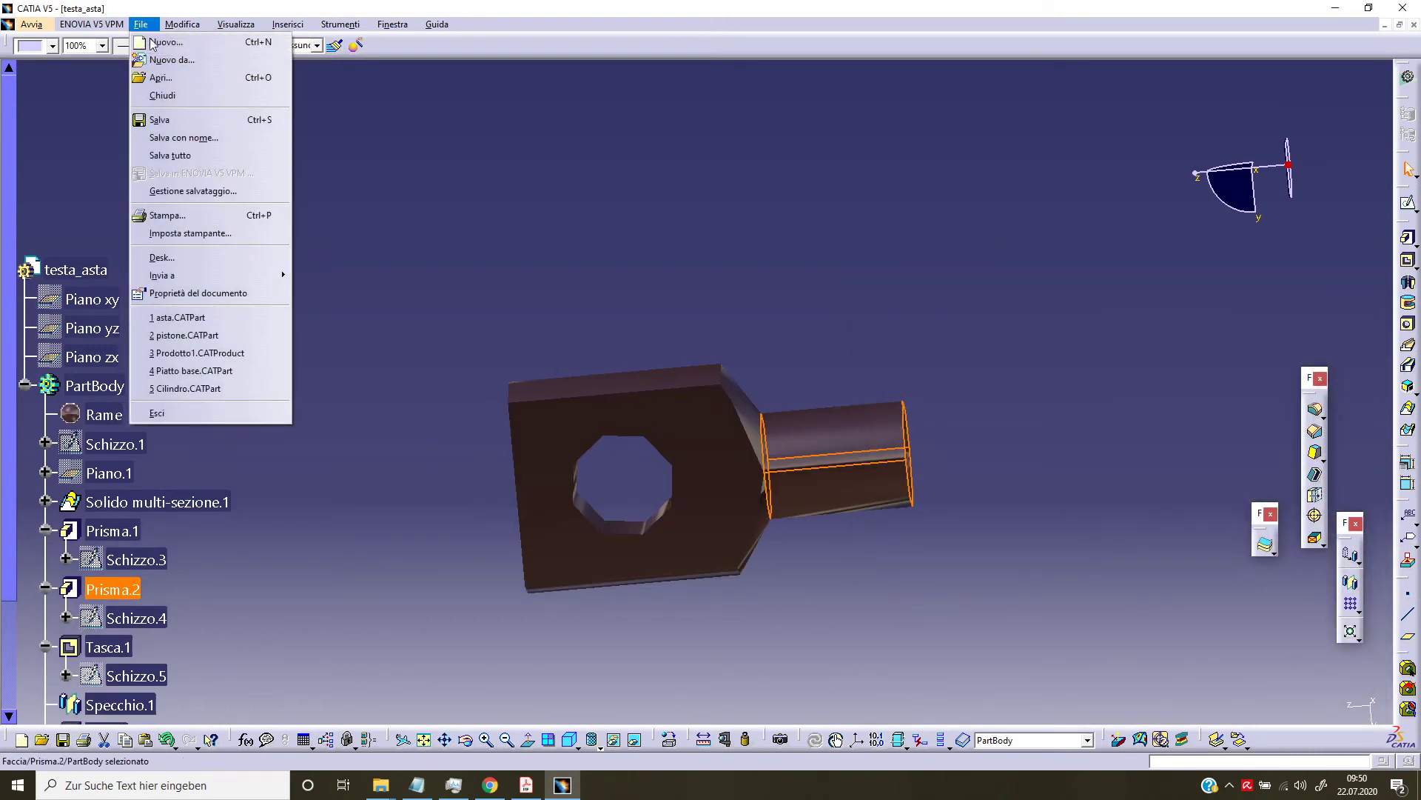
click(185, 137)
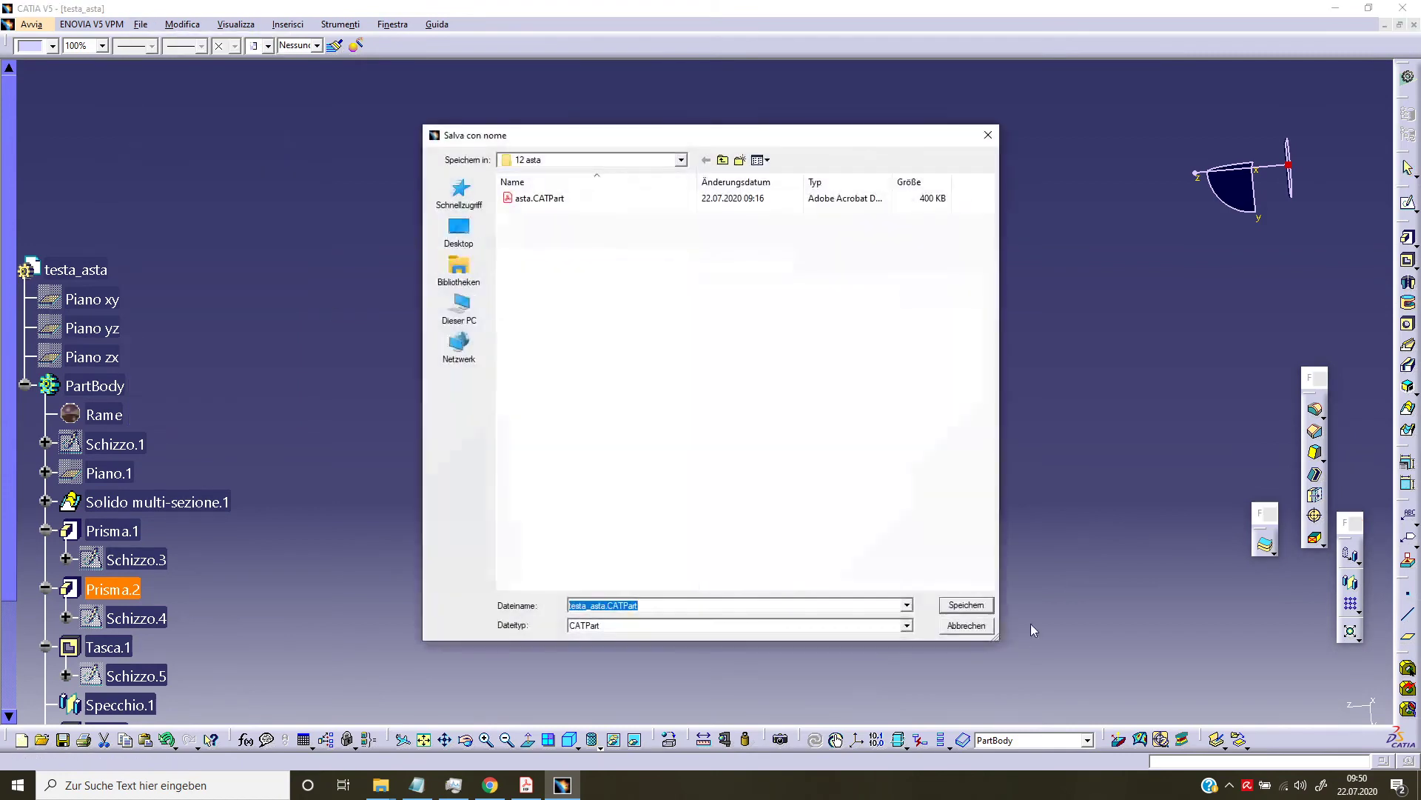
click(723, 161)
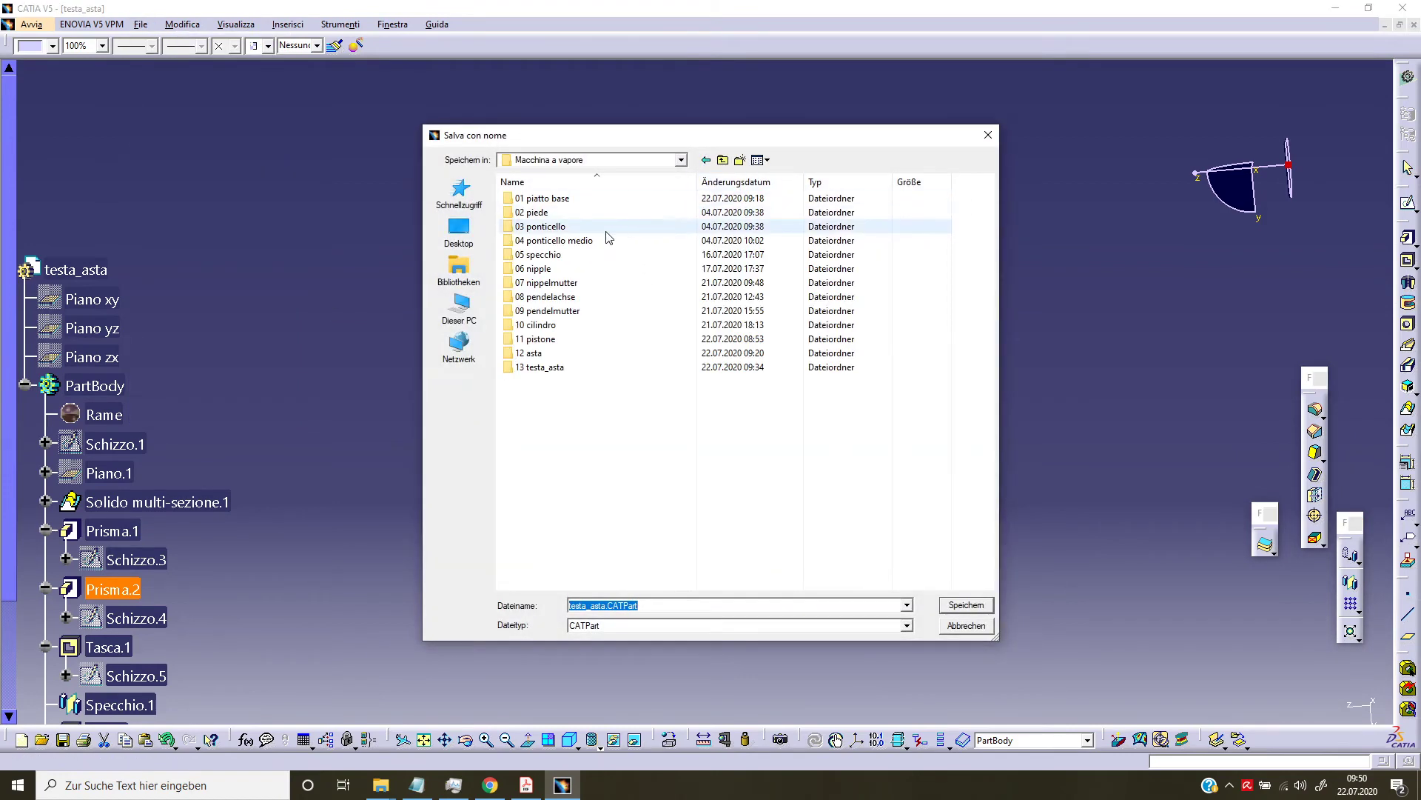
double_click(568, 357)
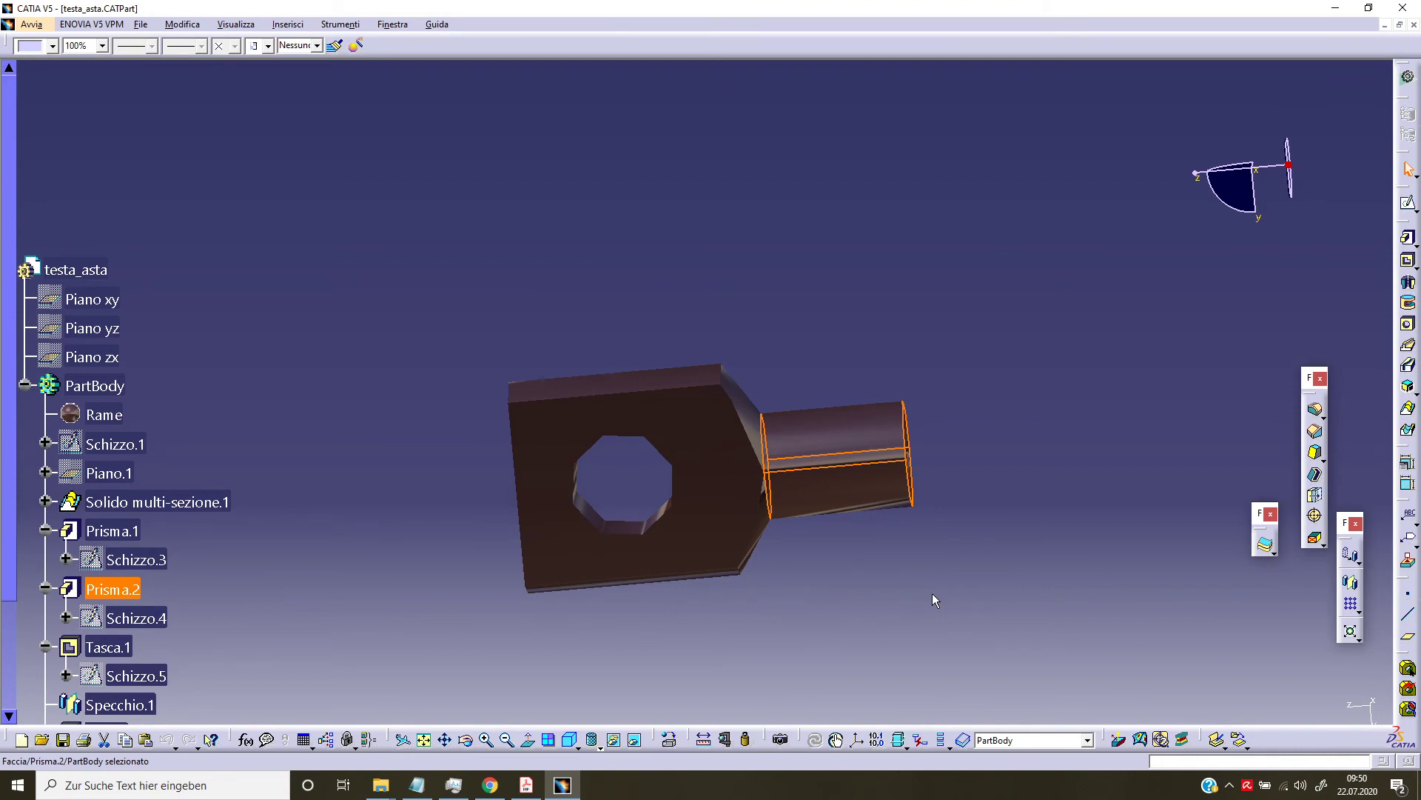
- Switch back to the Prodotto1 assembly window with its component tree shown
click(1388, 24)
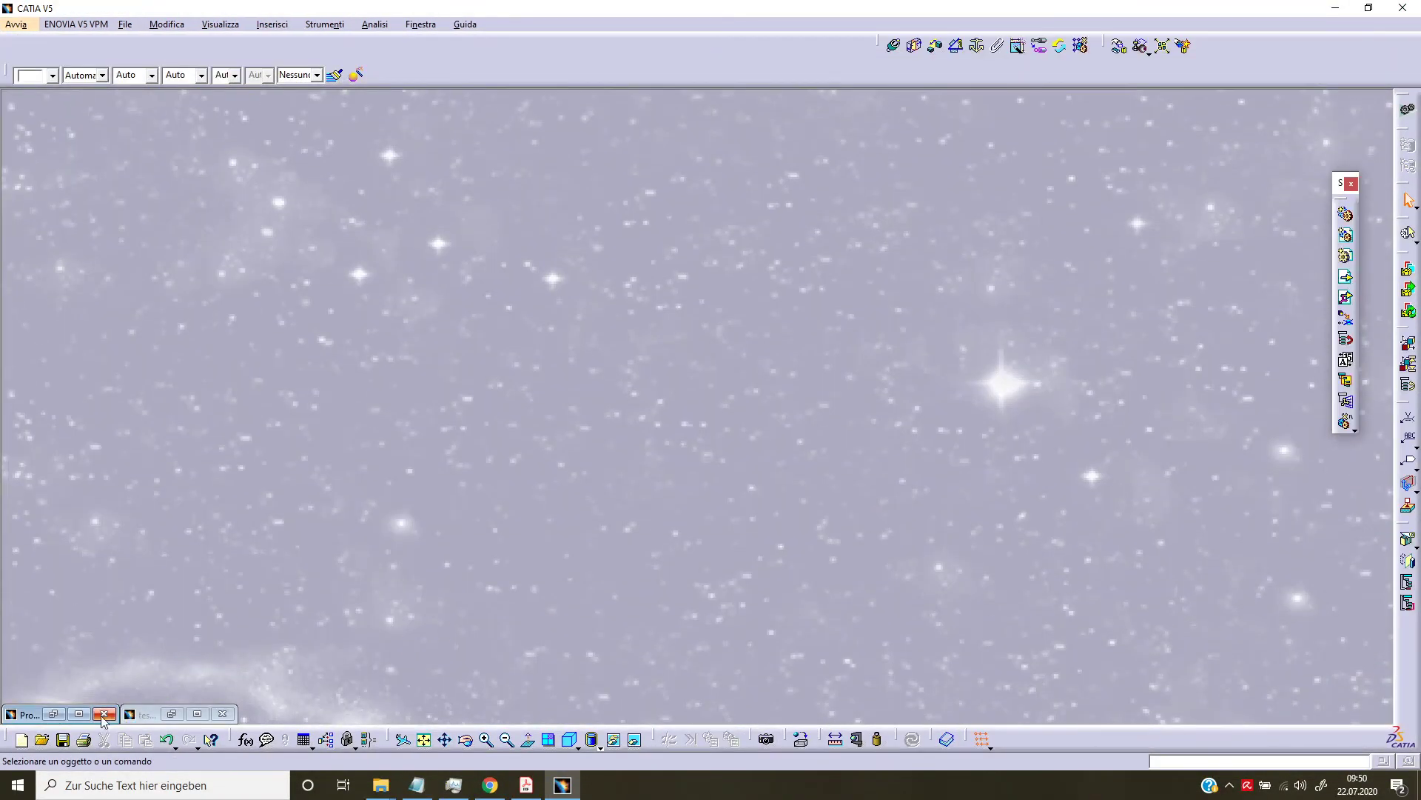
click(79, 713)
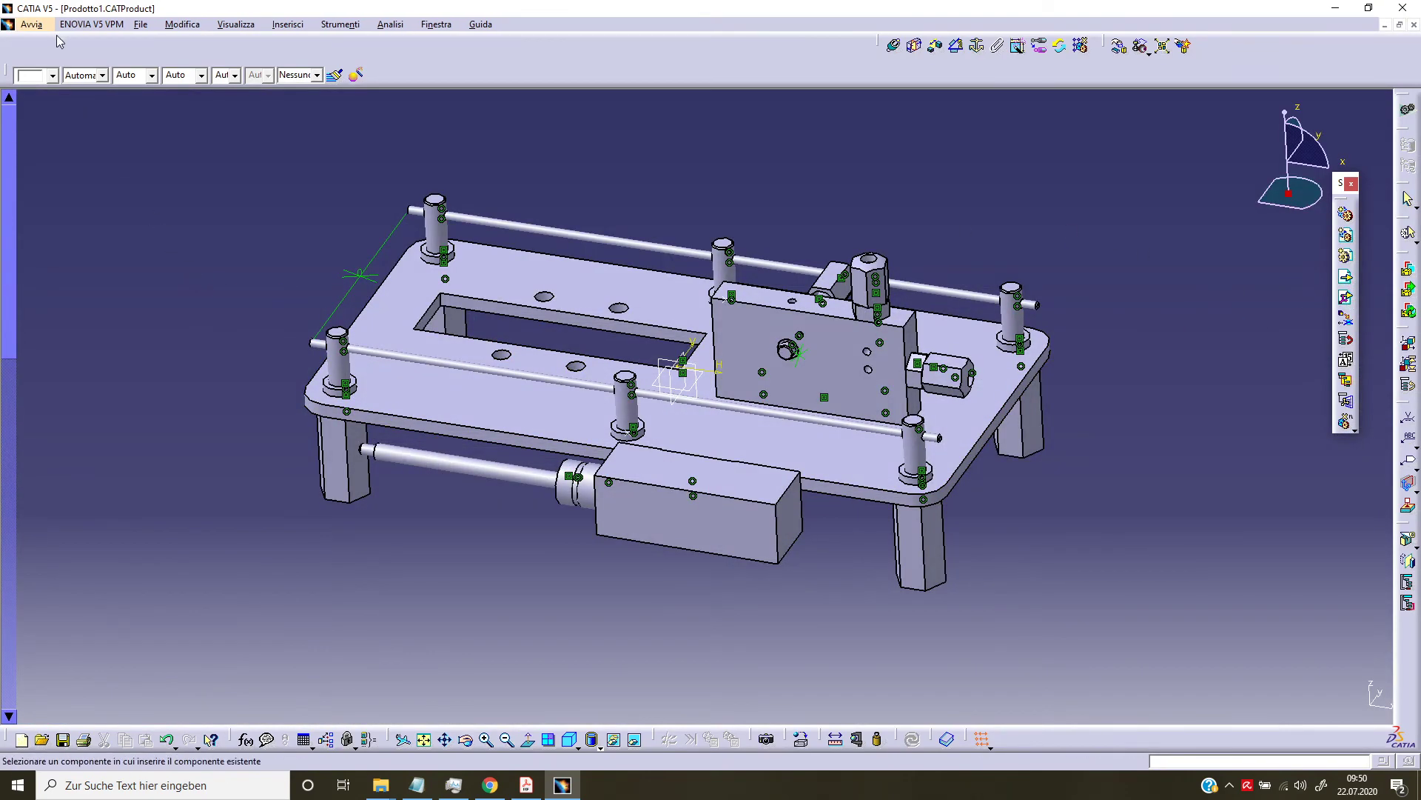
key(F3)
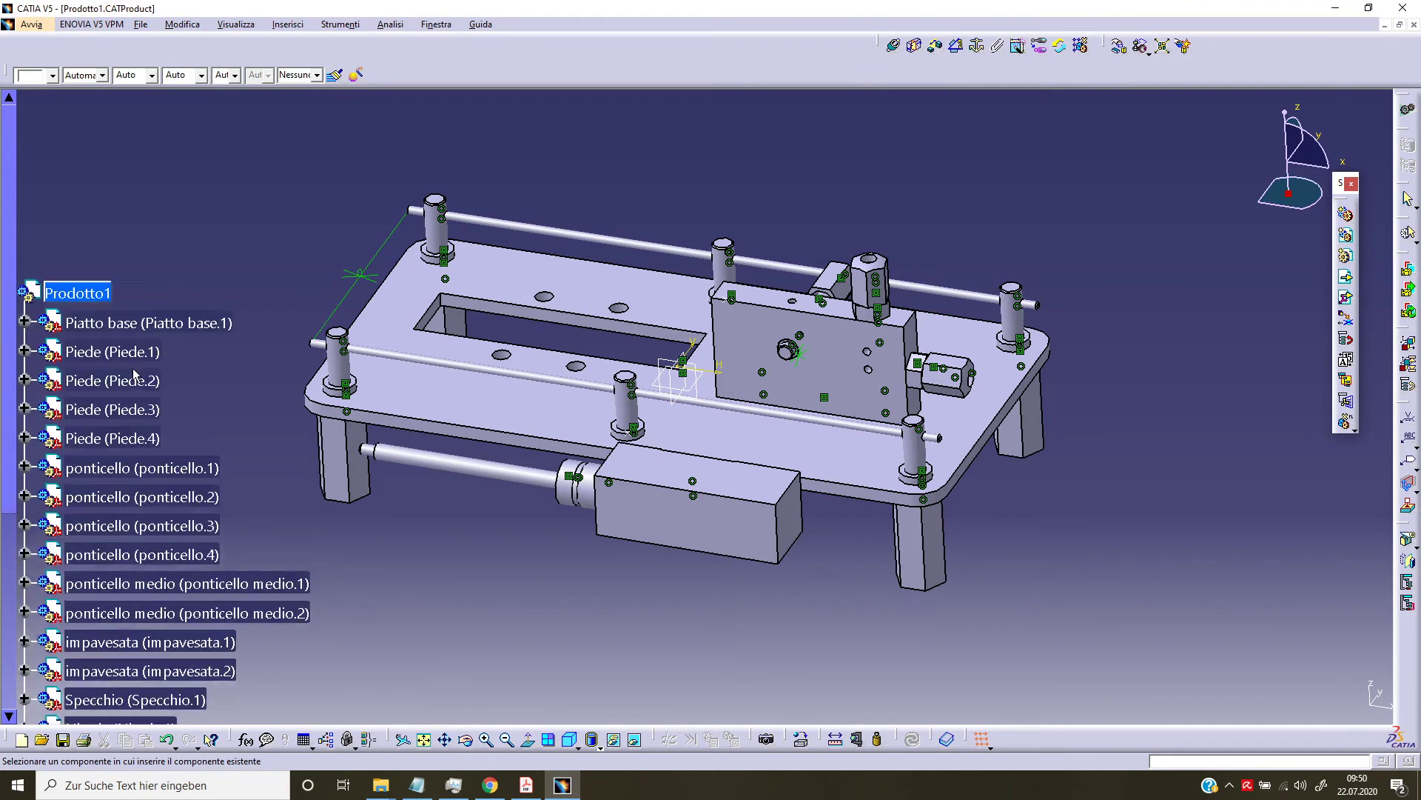
- Insert testa_asta.CATPart from the 13 testa_asta folder into Prodotto1 as an existing component
click(92, 234)
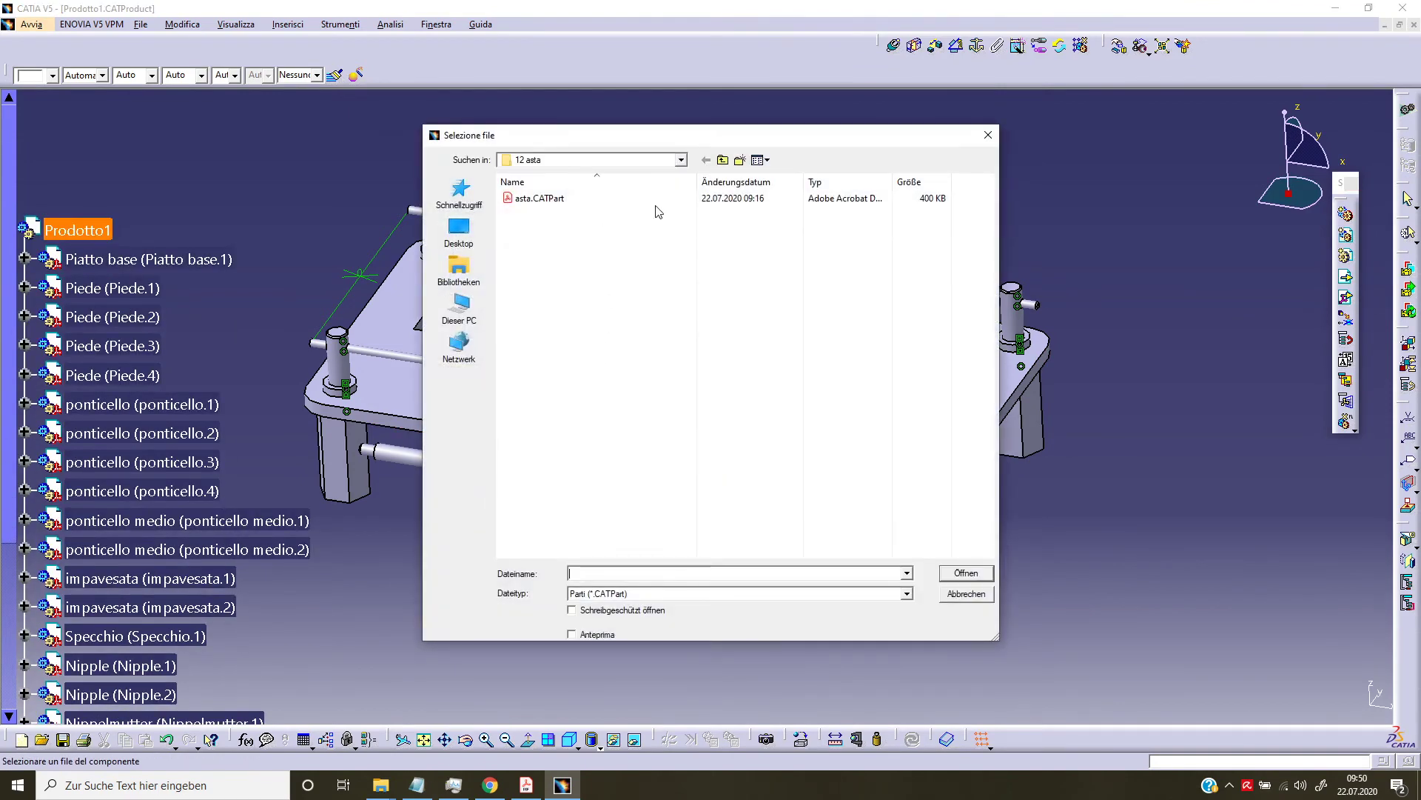
click(724, 160)
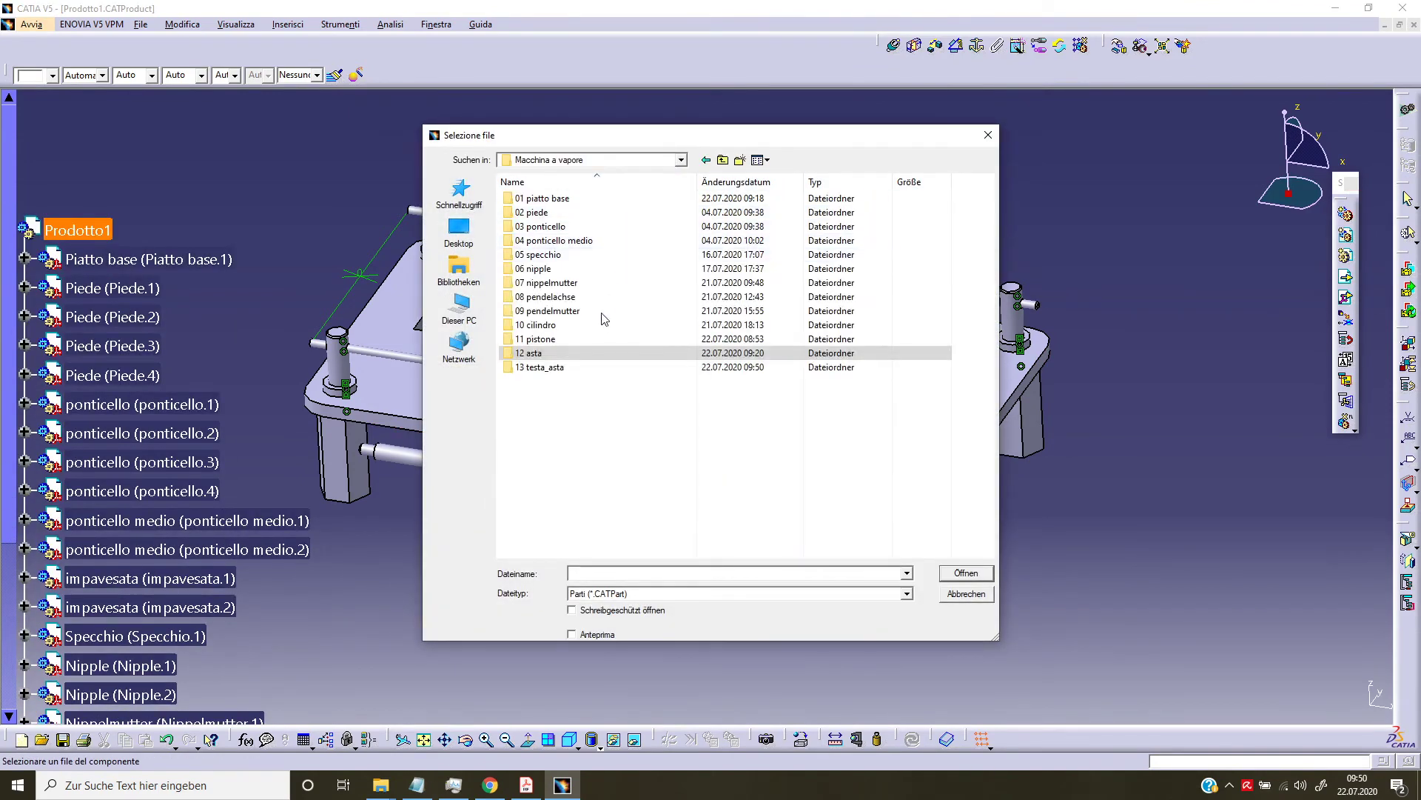
double_click(577, 363)
click(578, 204)
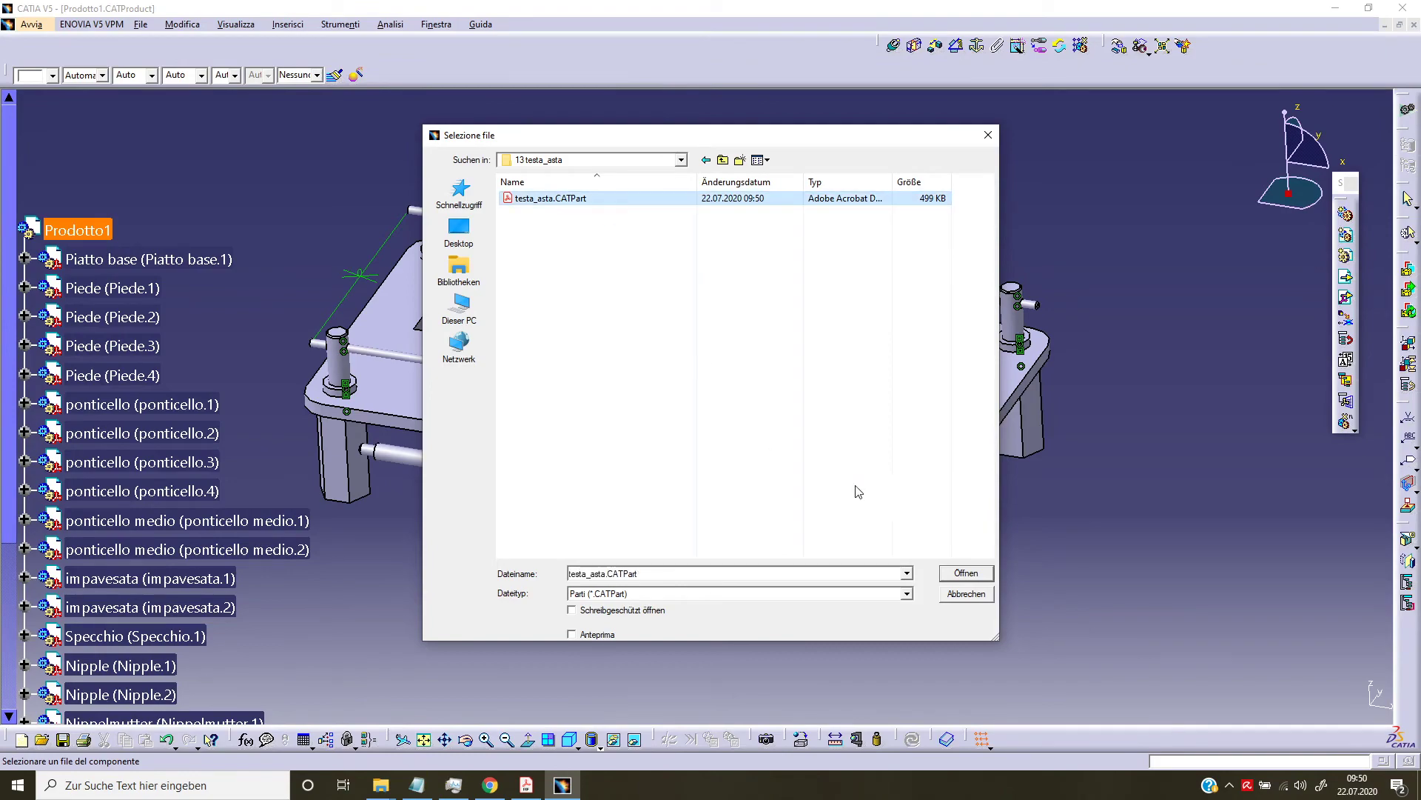
click(966, 574)
mouse_move(638, 557)
middle_down()
mouse_move(583, 334)
mouse_move(1142, 68)
middle_up()
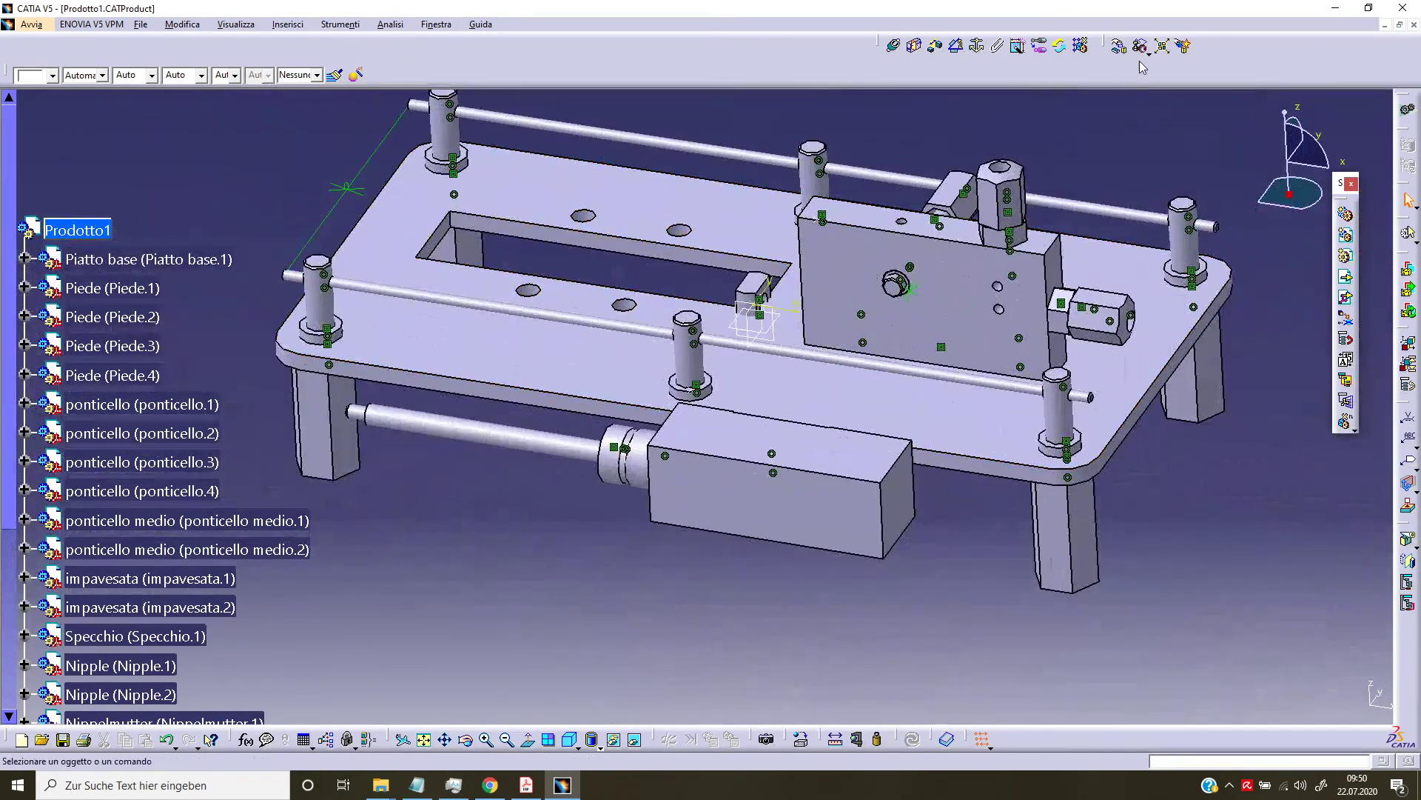
- Move the testa_asta part along an axis to the base plate's left corner
click(1118, 46)
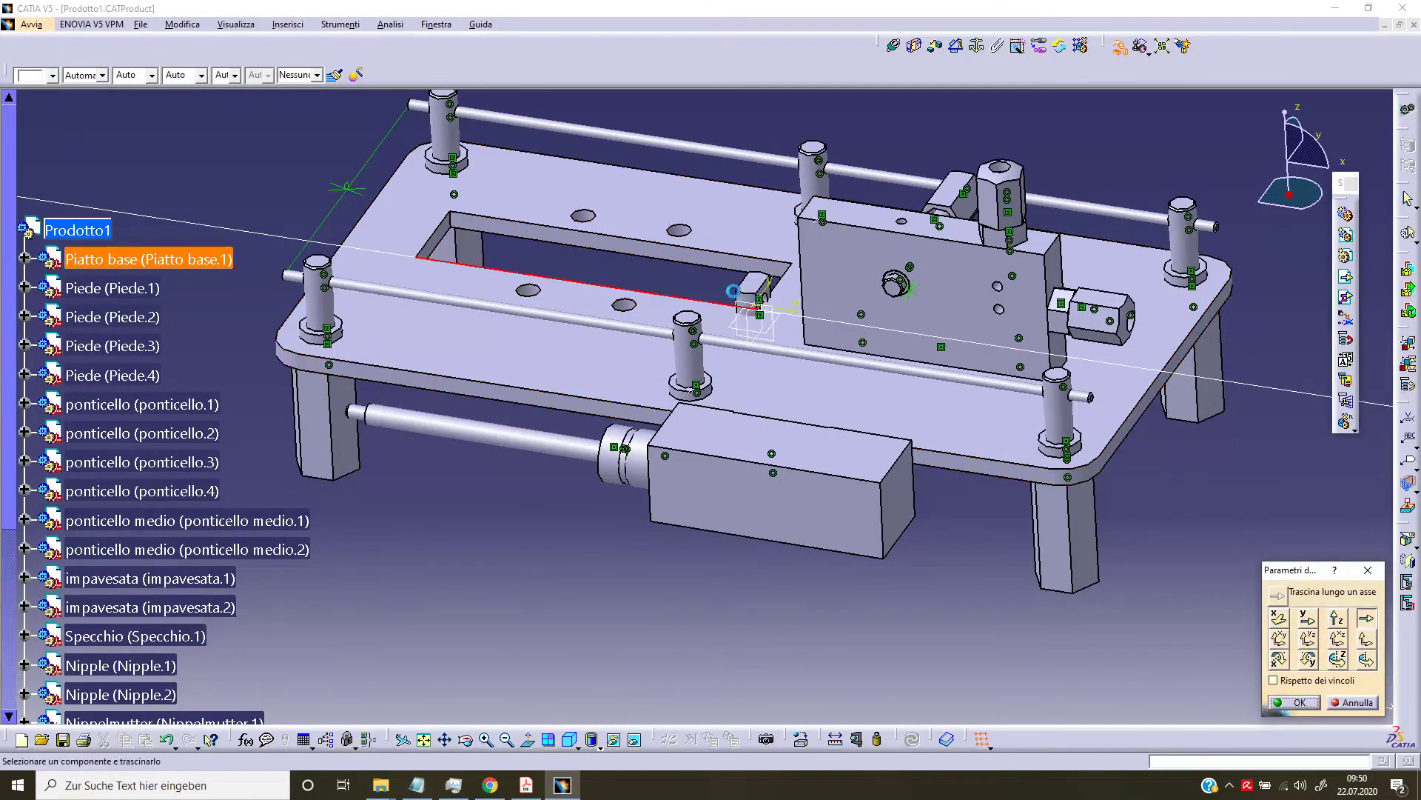
drag(749, 291, 315, 212)
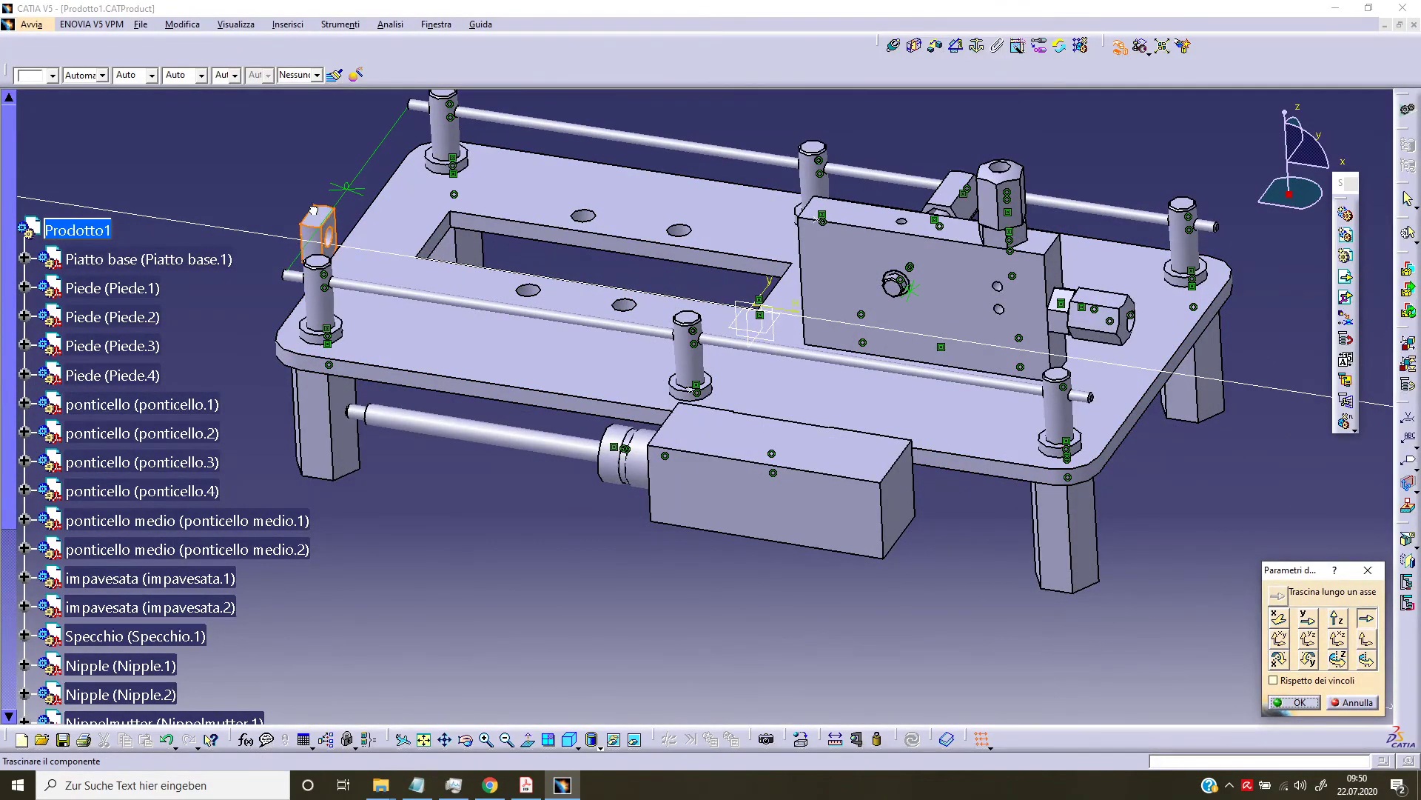
click(1300, 702)
mouse_move(664, 415)
middle_down()
mouse_move(664, 349)
mouse_move(683, 390)
middle_up()
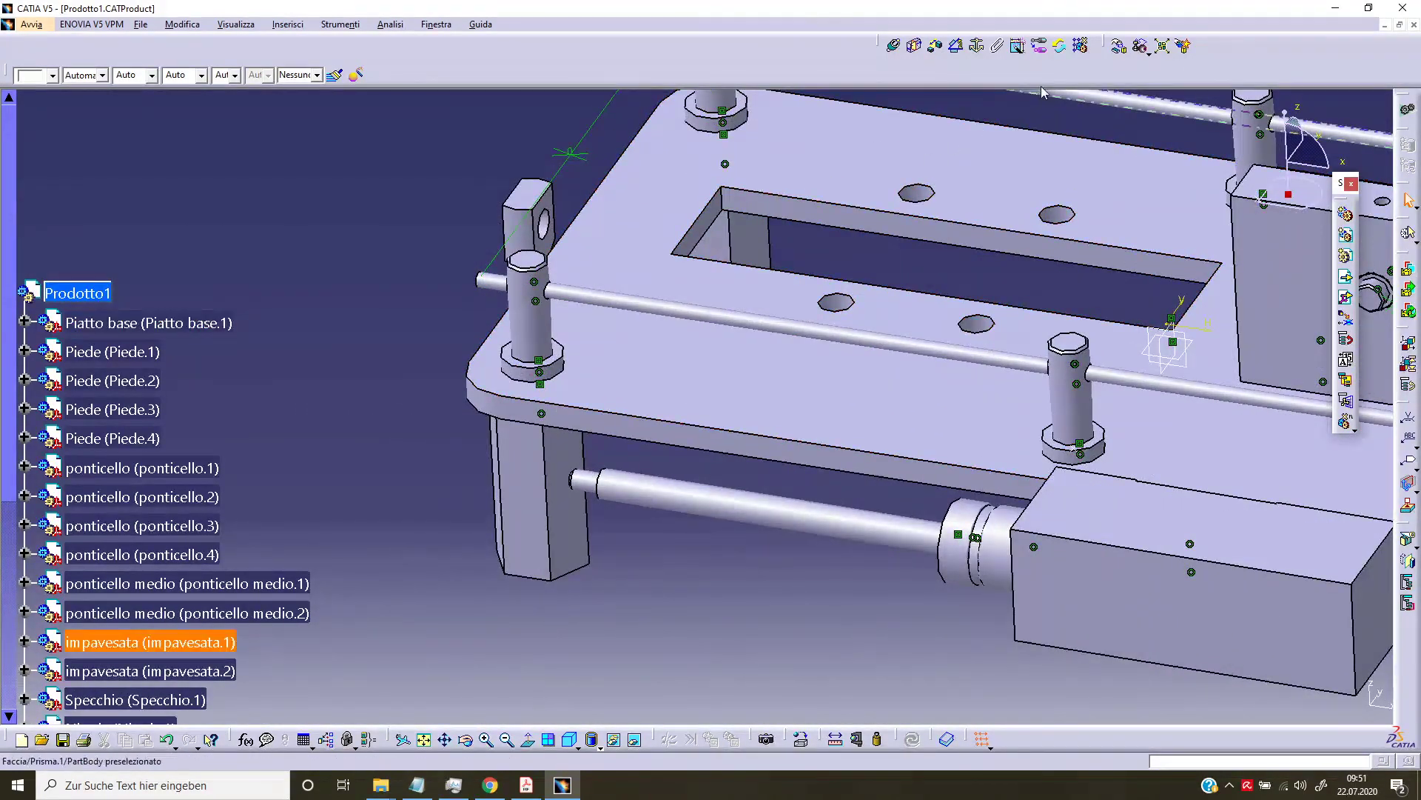
- Rotate the testa_asta part about an axis into its new orientation
click(1118, 49)
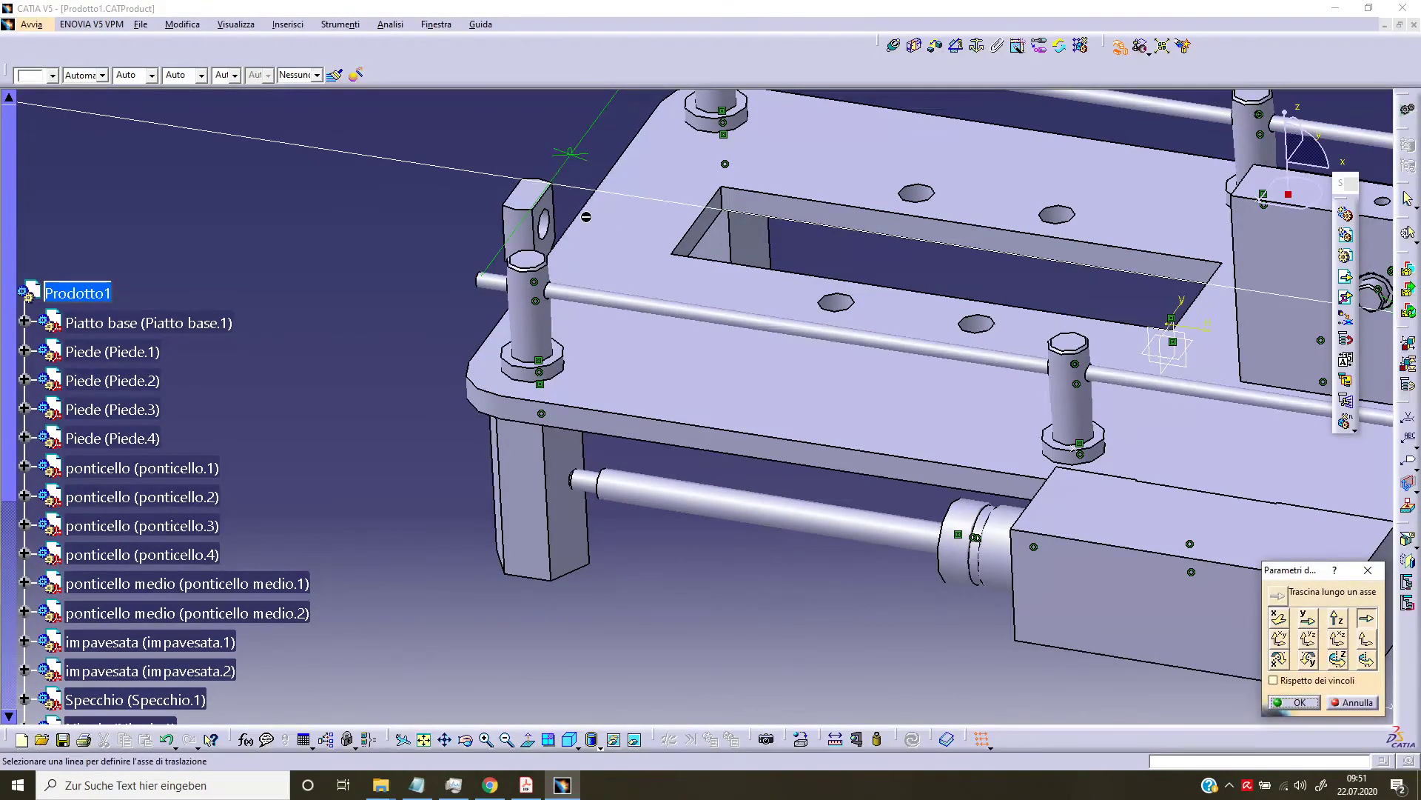
click(1365, 661)
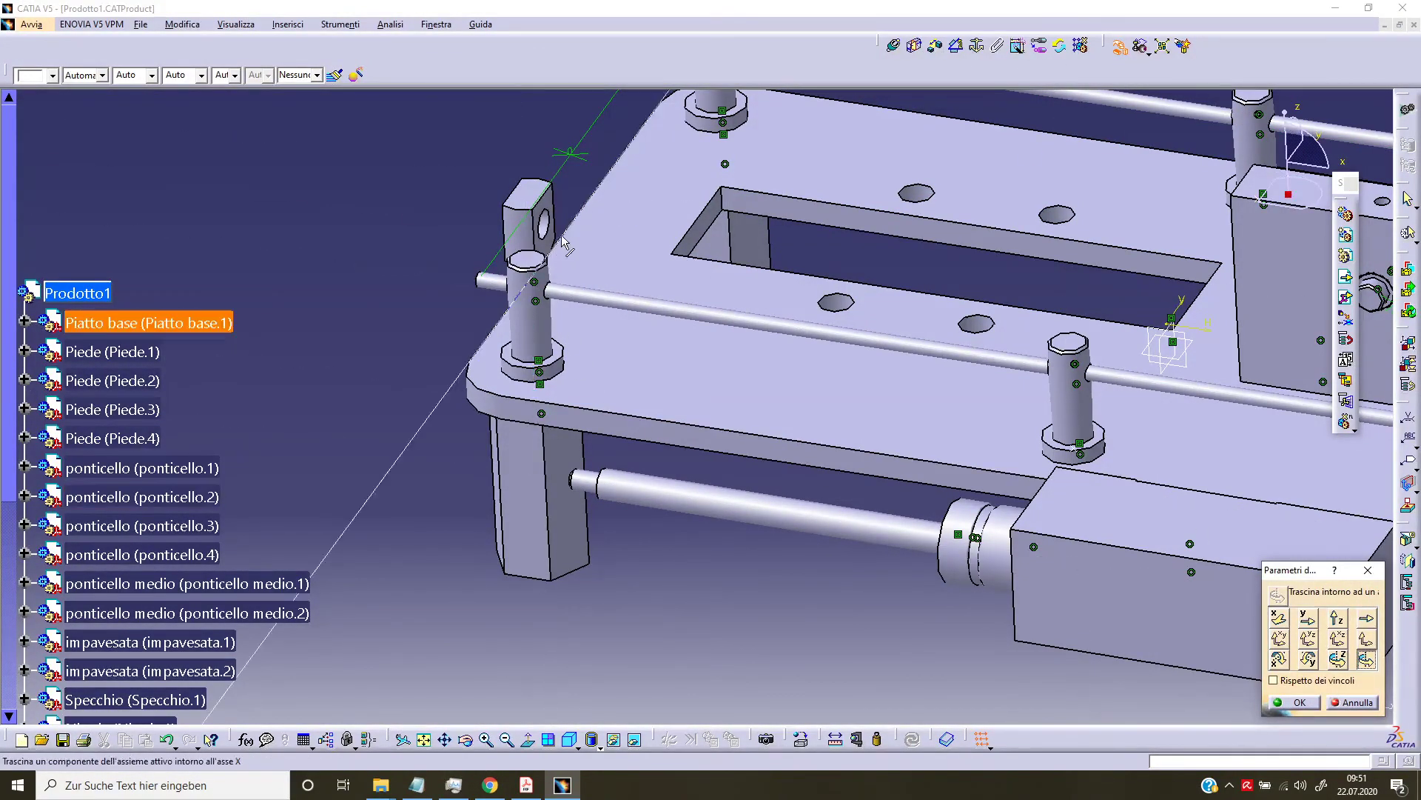
mouse_move(541, 248)
mouse_down()
mouse_move(493, 376)
mouse_move(555, 404)
mouse_up()
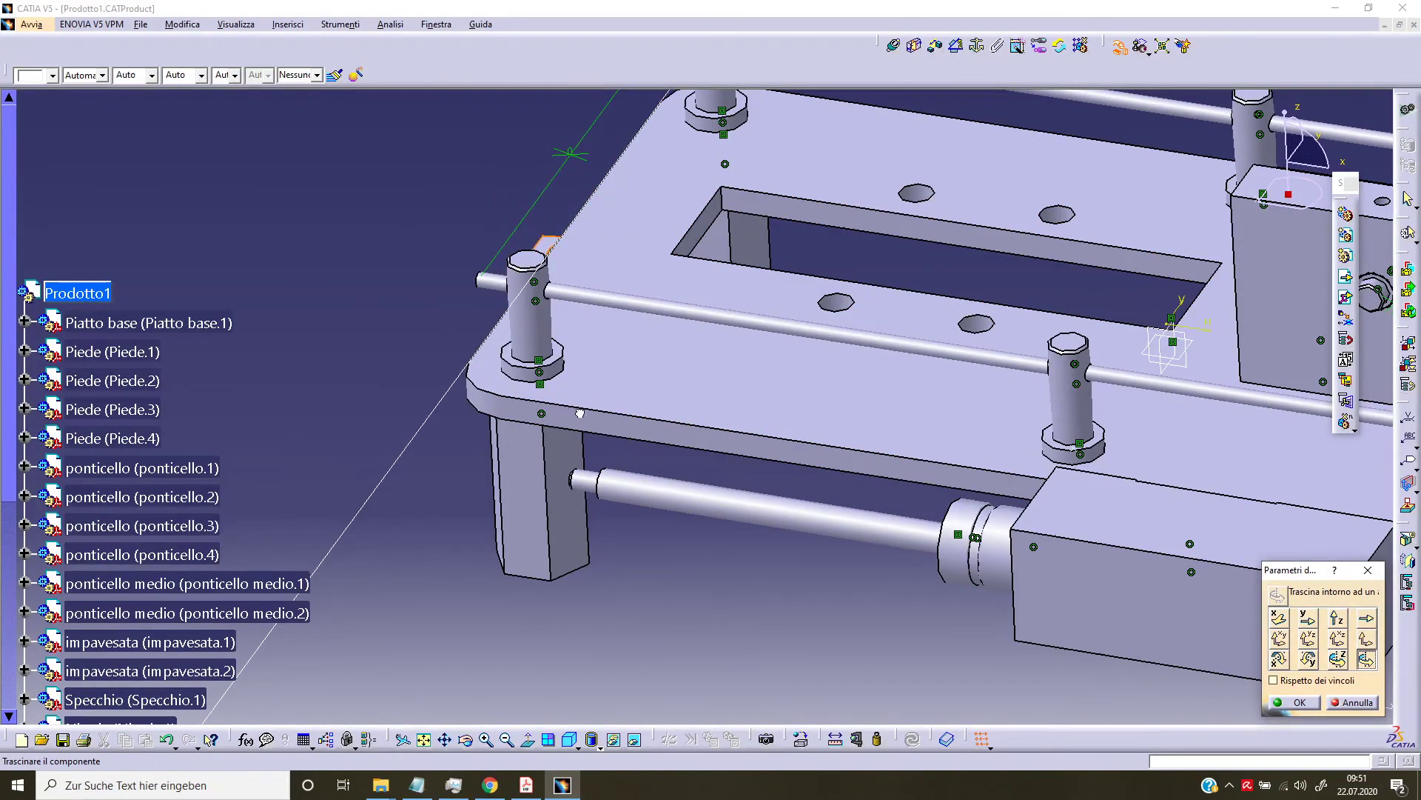
scroll(702, 408, down, 2)
click(1300, 702)
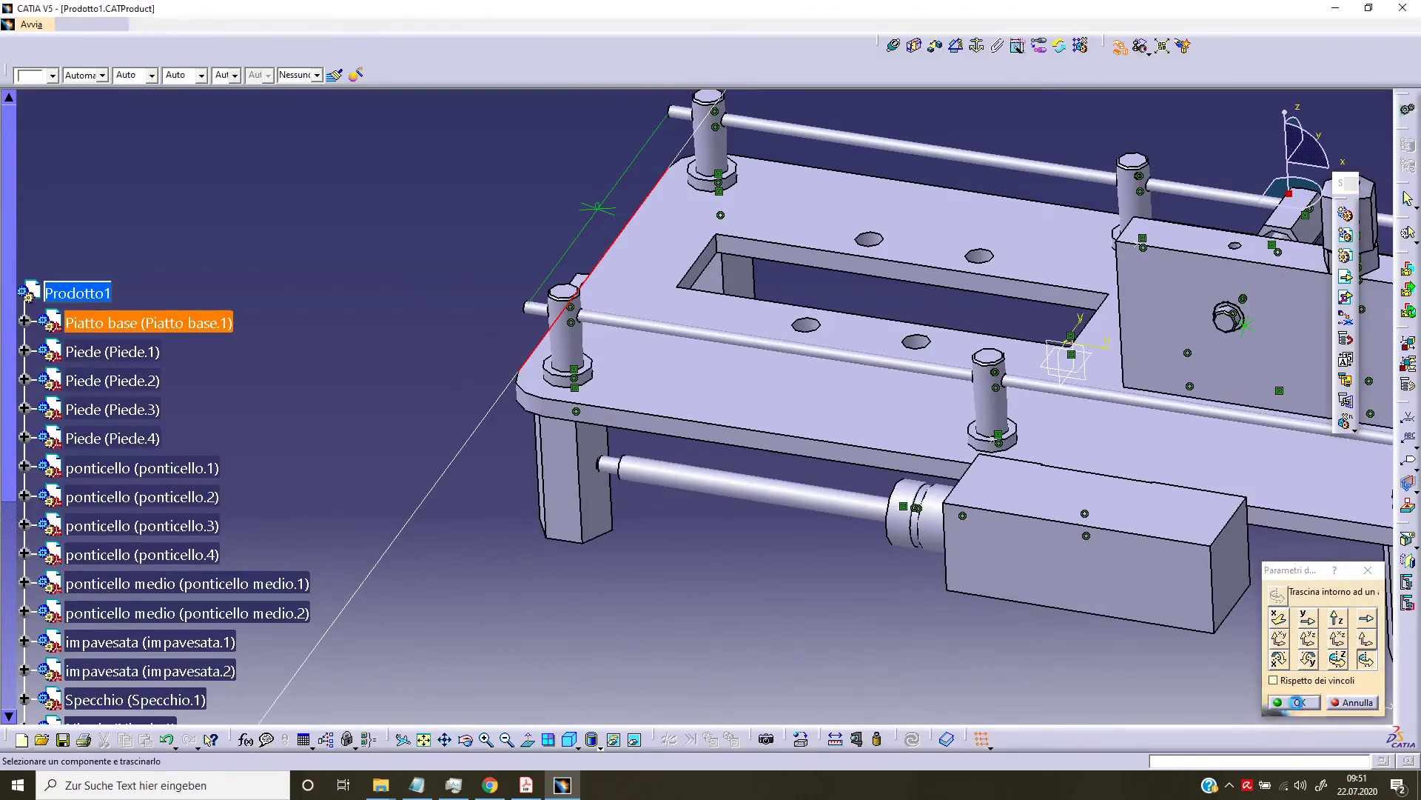
middle_drag(682, 558, 892, 302)
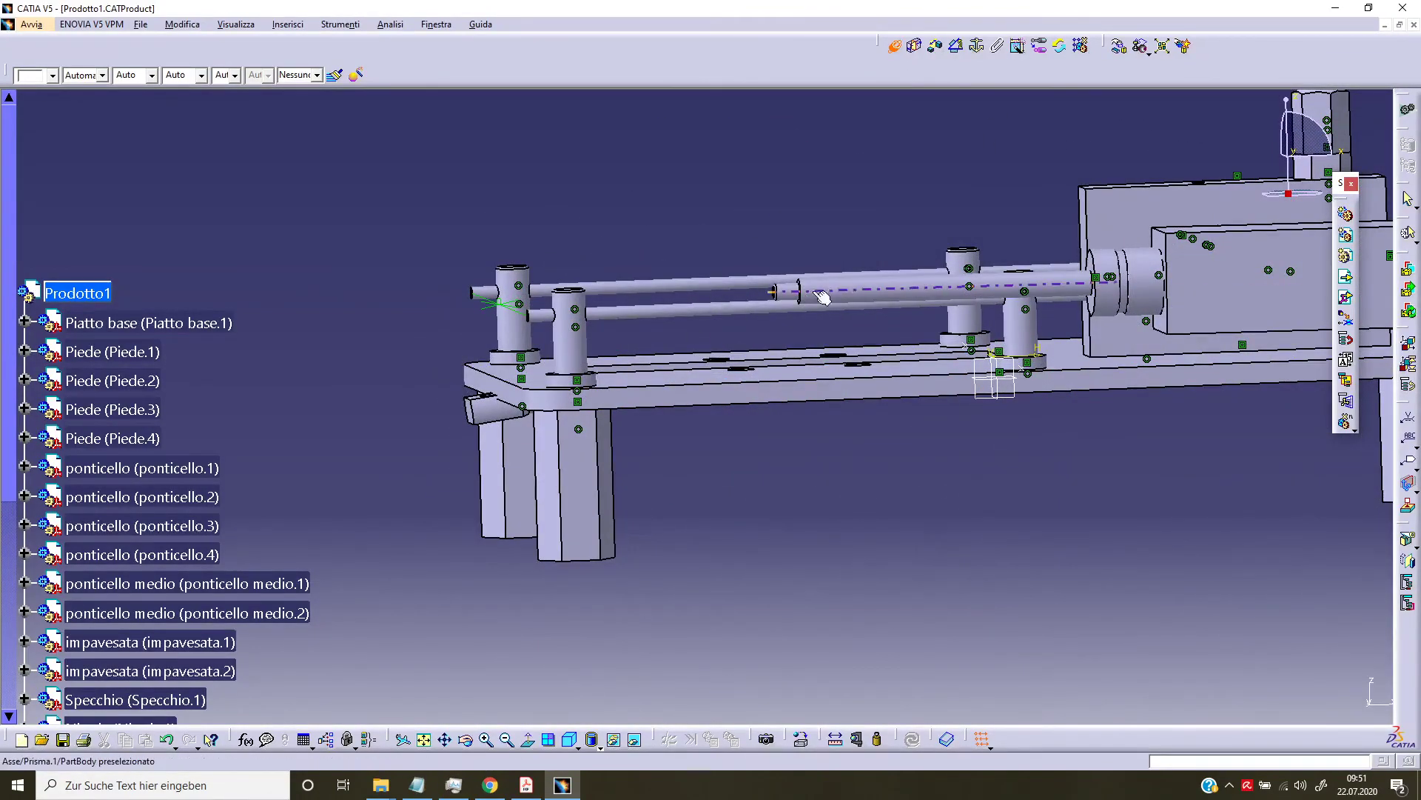
- Update the assembly to apply the coincidence between testa_asta's axis and the rod axis
mouse_move(834, 290)
middle_down()
mouse_move(607, 330)
mouse_move(388, 347)
mouse_move(730, 460)
mouse_move(1009, 355)
middle_up()
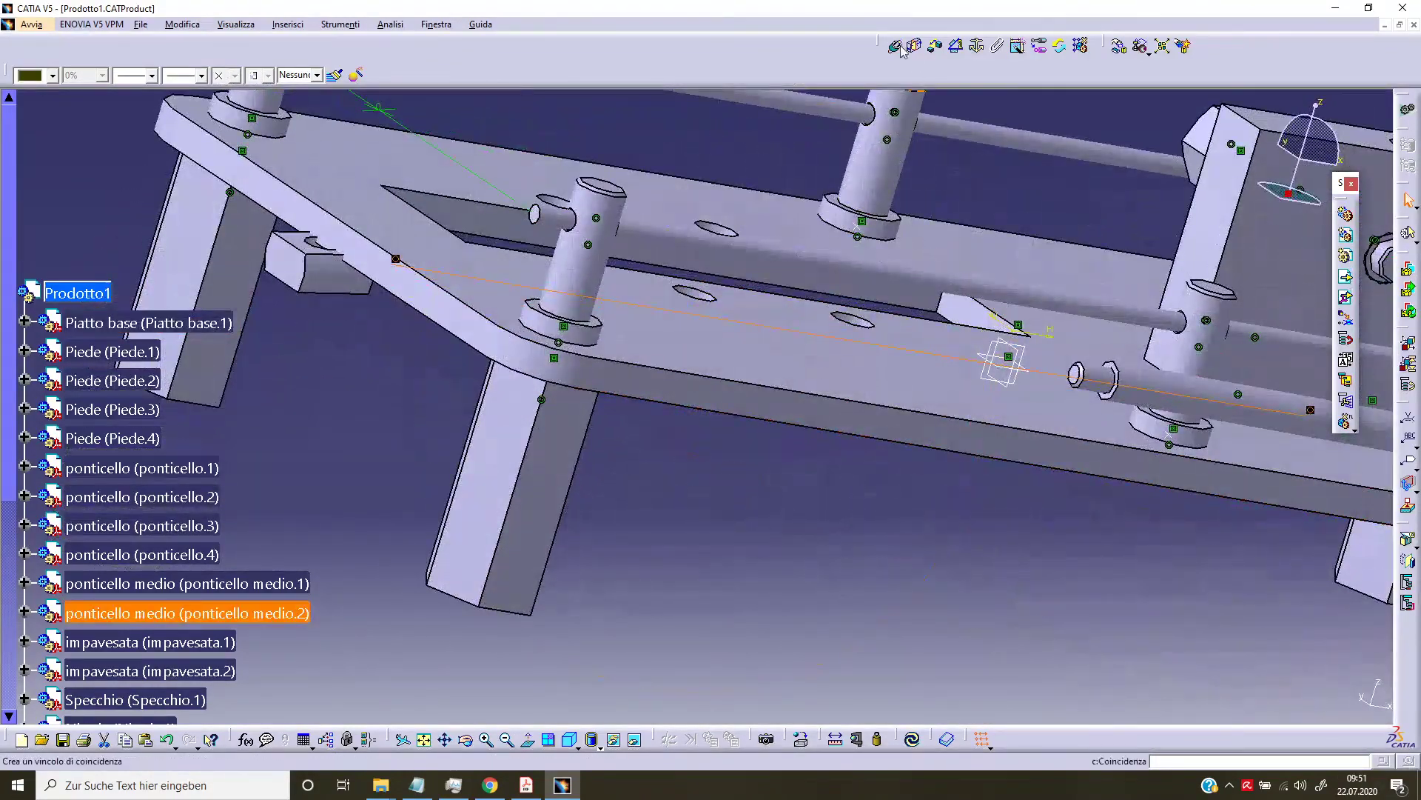
click(914, 739)
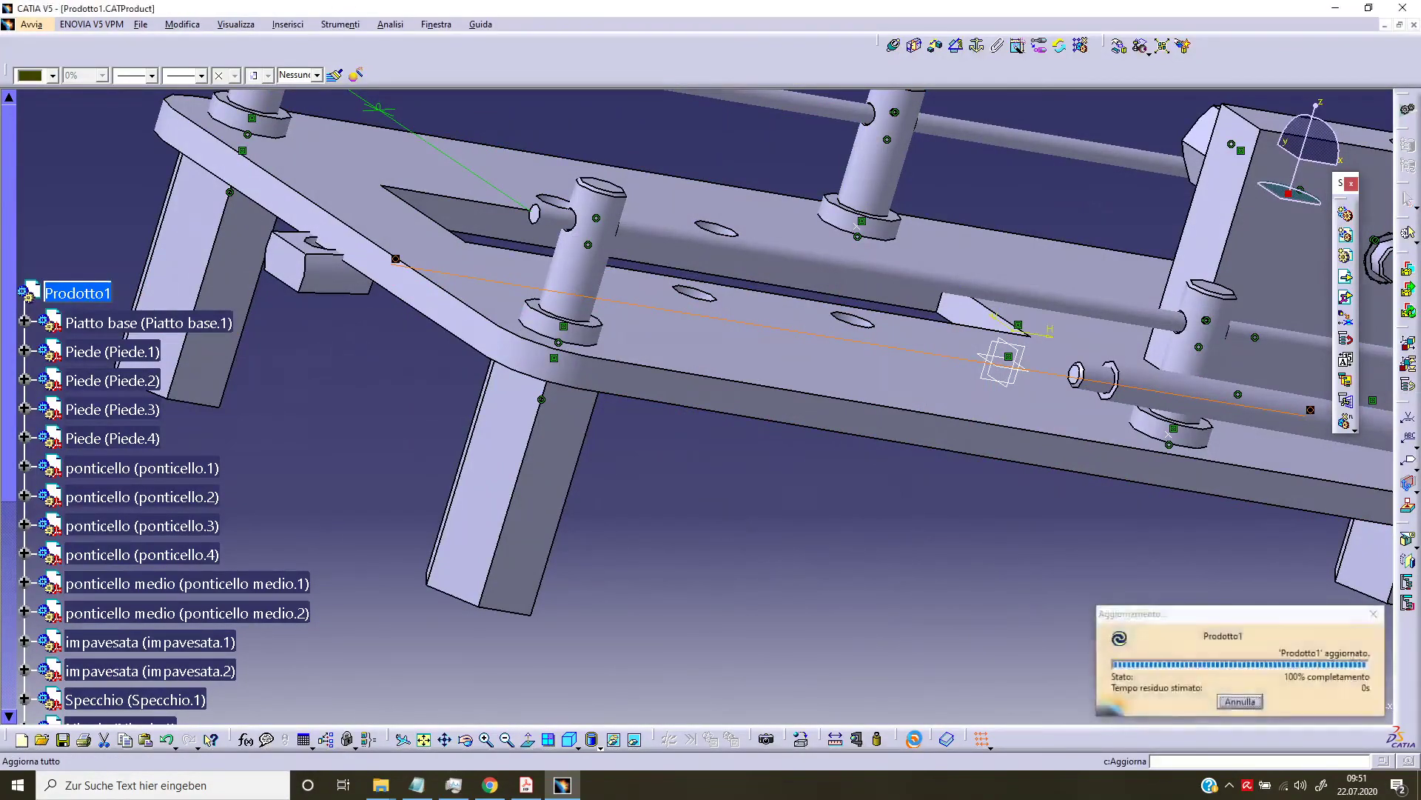
mouse_move(915, 590)
middle_down()
mouse_move(831, 585)
mouse_move(678, 404)
middle_up()
mouse_move(542, 403)
middle_down()
mouse_move(664, 444)
mouse_move(953, 41)
middle_up()
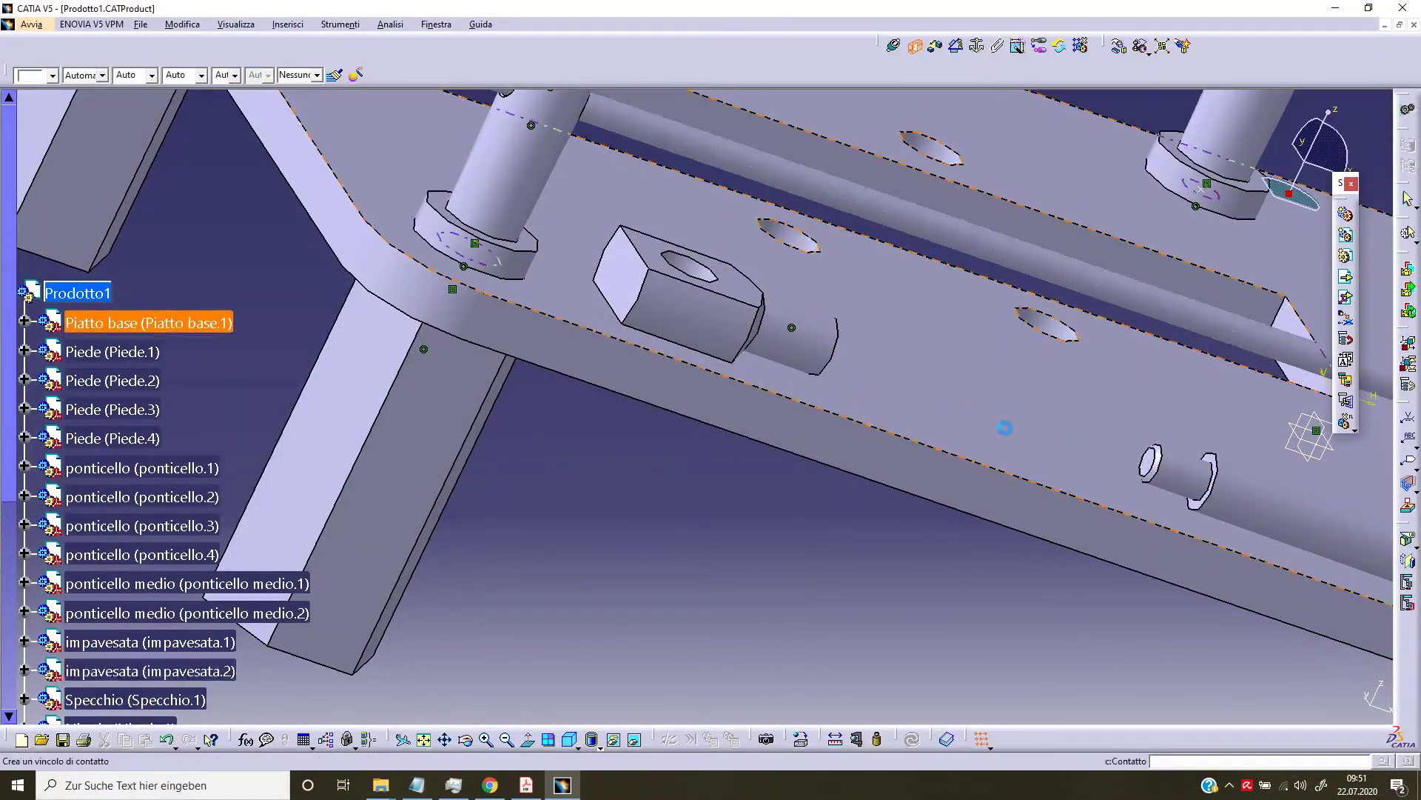
mouse_move(792, 327)
middle_down()
mouse_move(977, 397)
mouse_move(655, 408)
middle_up()
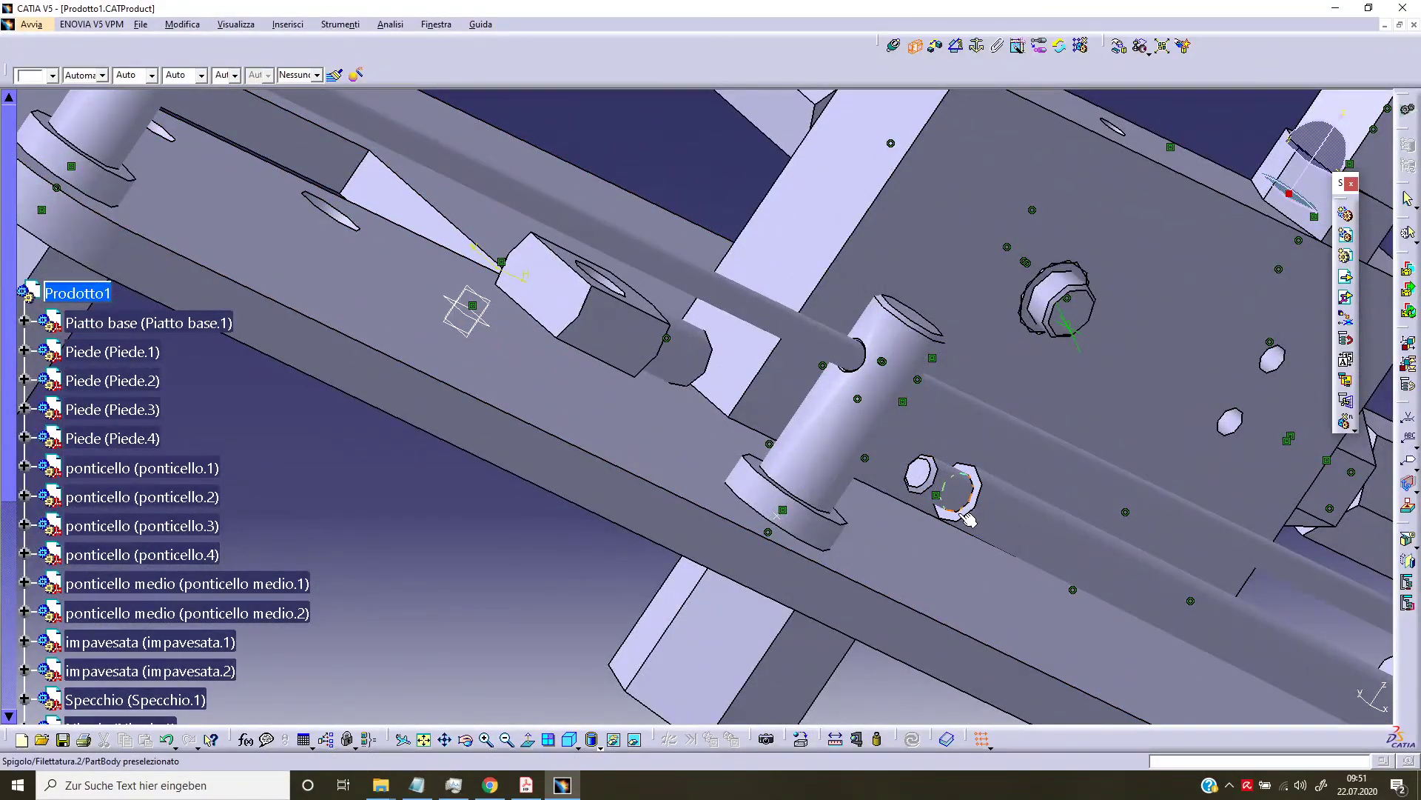
- Add a contact constraint seating testa_asta's end face on the rod tip, then update
mouse_move(936, 520)
middle_down()
mouse_move(853, 388)
mouse_move(413, 317)
middle_up()
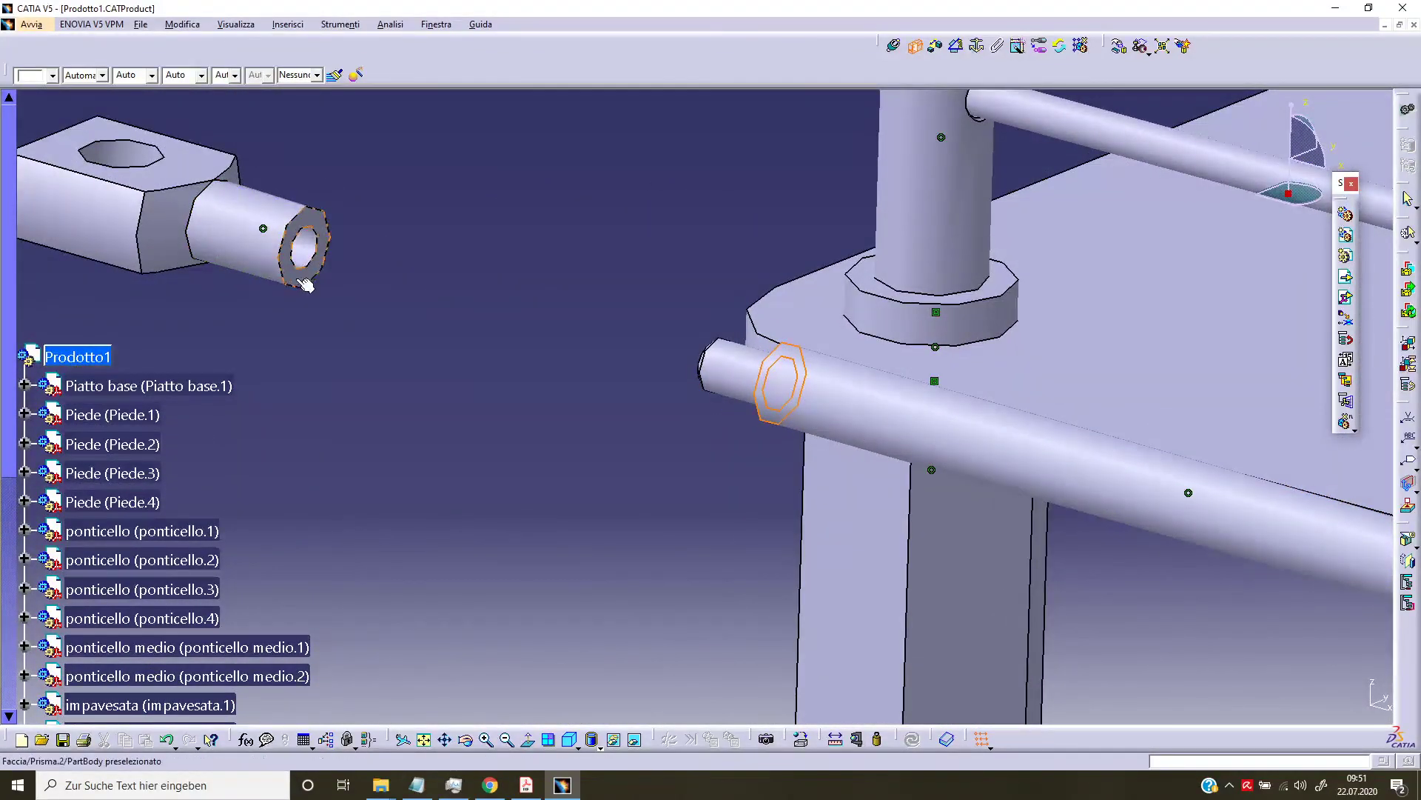
click(305, 243)
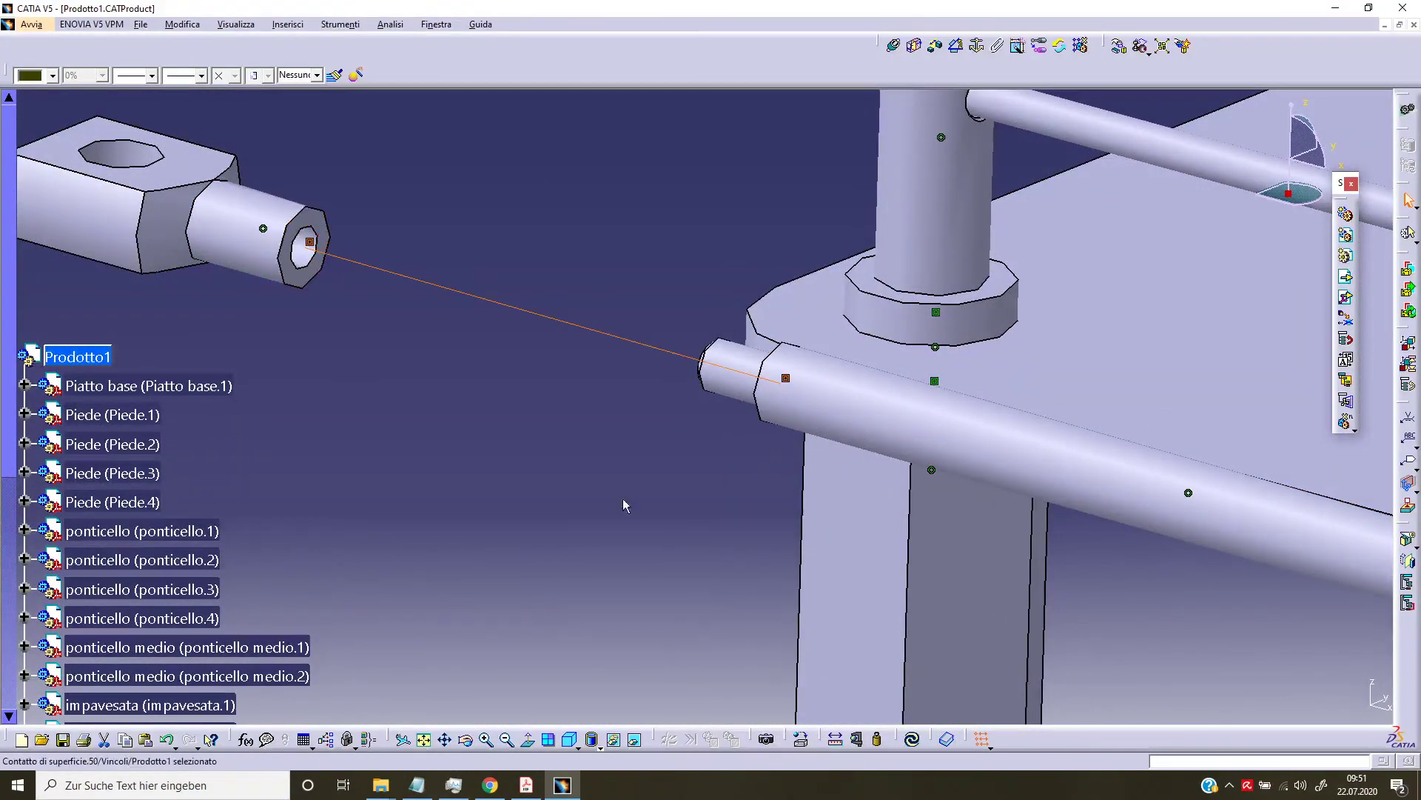
click(913, 743)
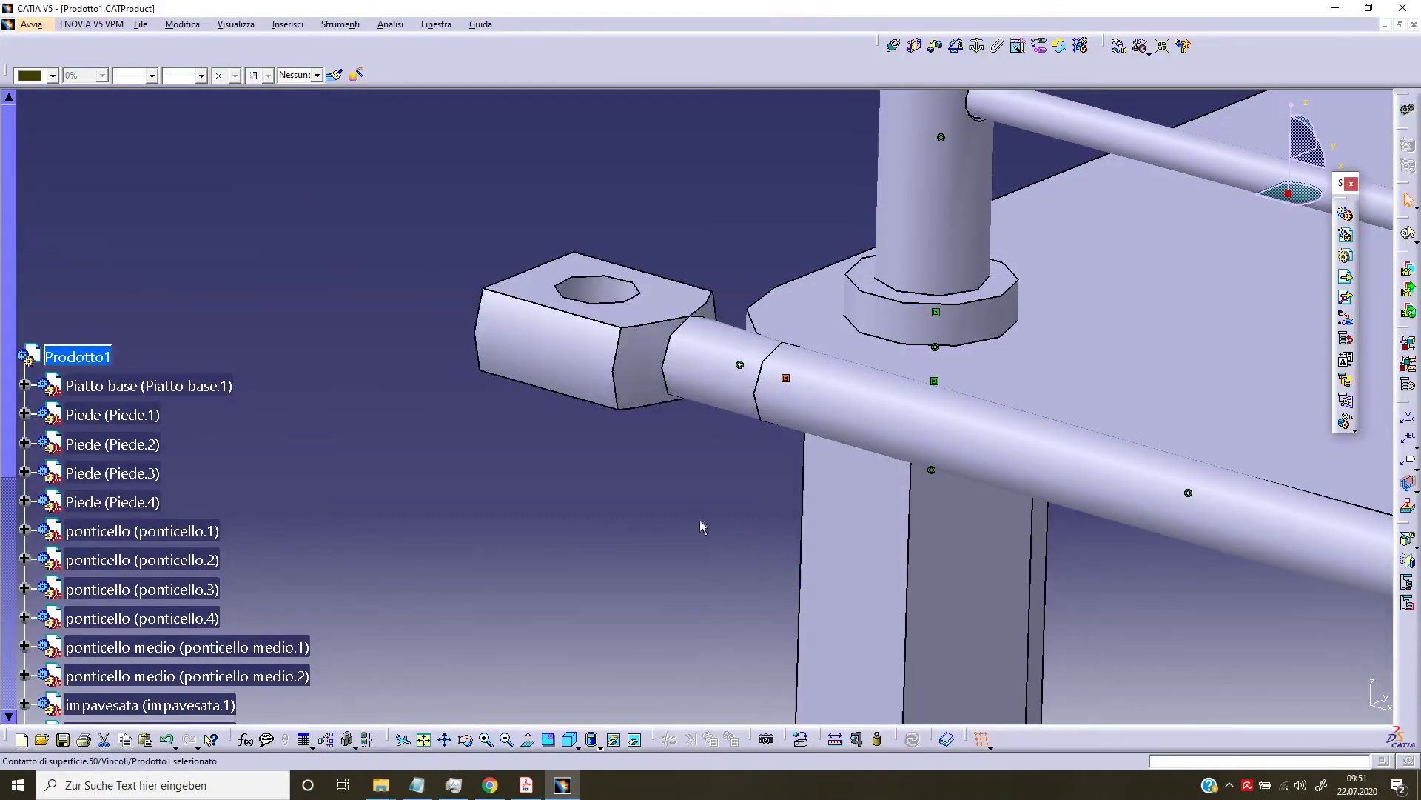
mouse_move(744, 539)
middle_down()
mouse_move(604, 448)
mouse_move(679, 496)
mouse_move(751, 514)
mouse_move(767, 569)
mouse_move(972, 563)
middle_up()
mouse_move(767, 499)
middle_down()
mouse_move(841, 546)
mouse_move(980, 508)
mouse_move(852, 392)
mouse_move(871, 419)
middle_up()
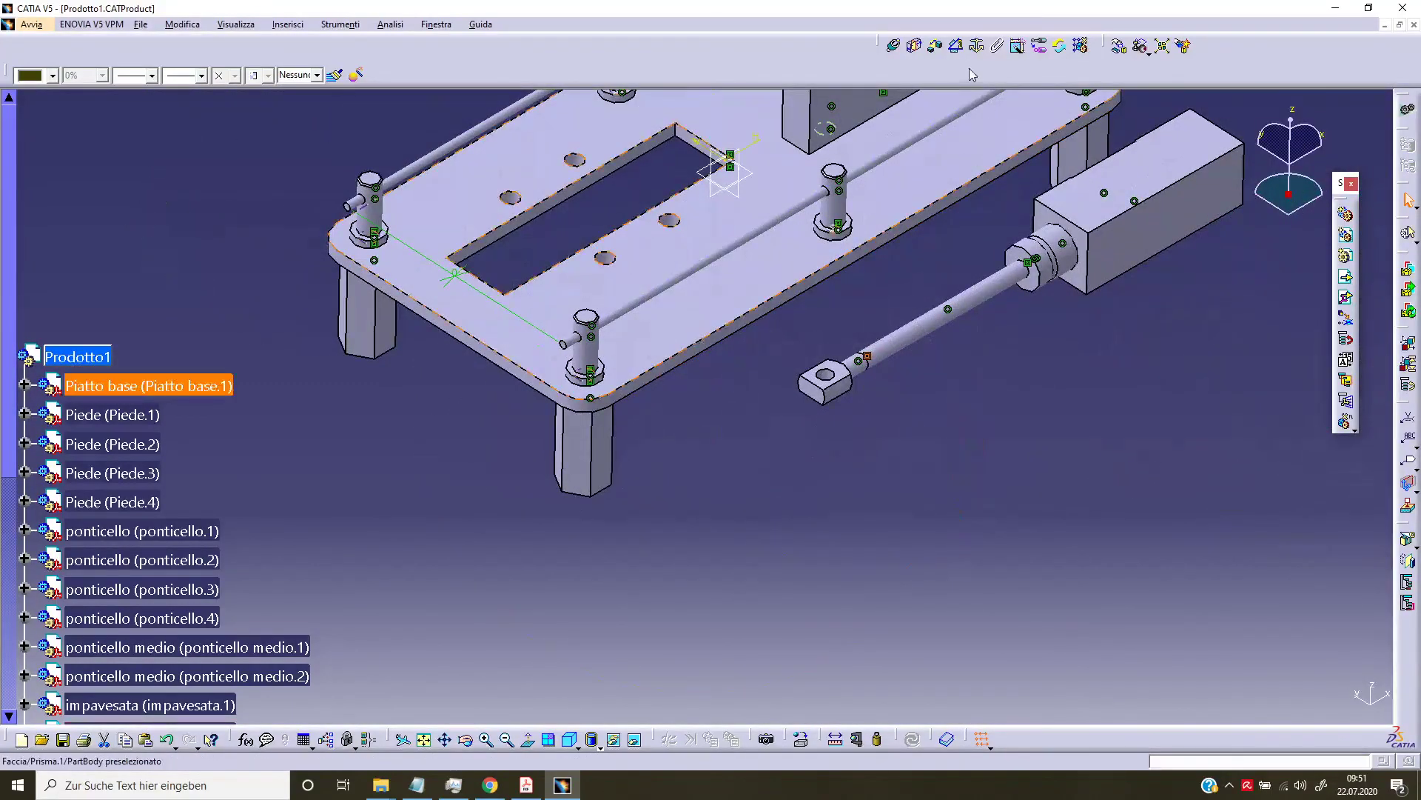
- Rotate the testa_asta eyelet about the piston rod axis with Manipulation and confirm
click(1119, 46)
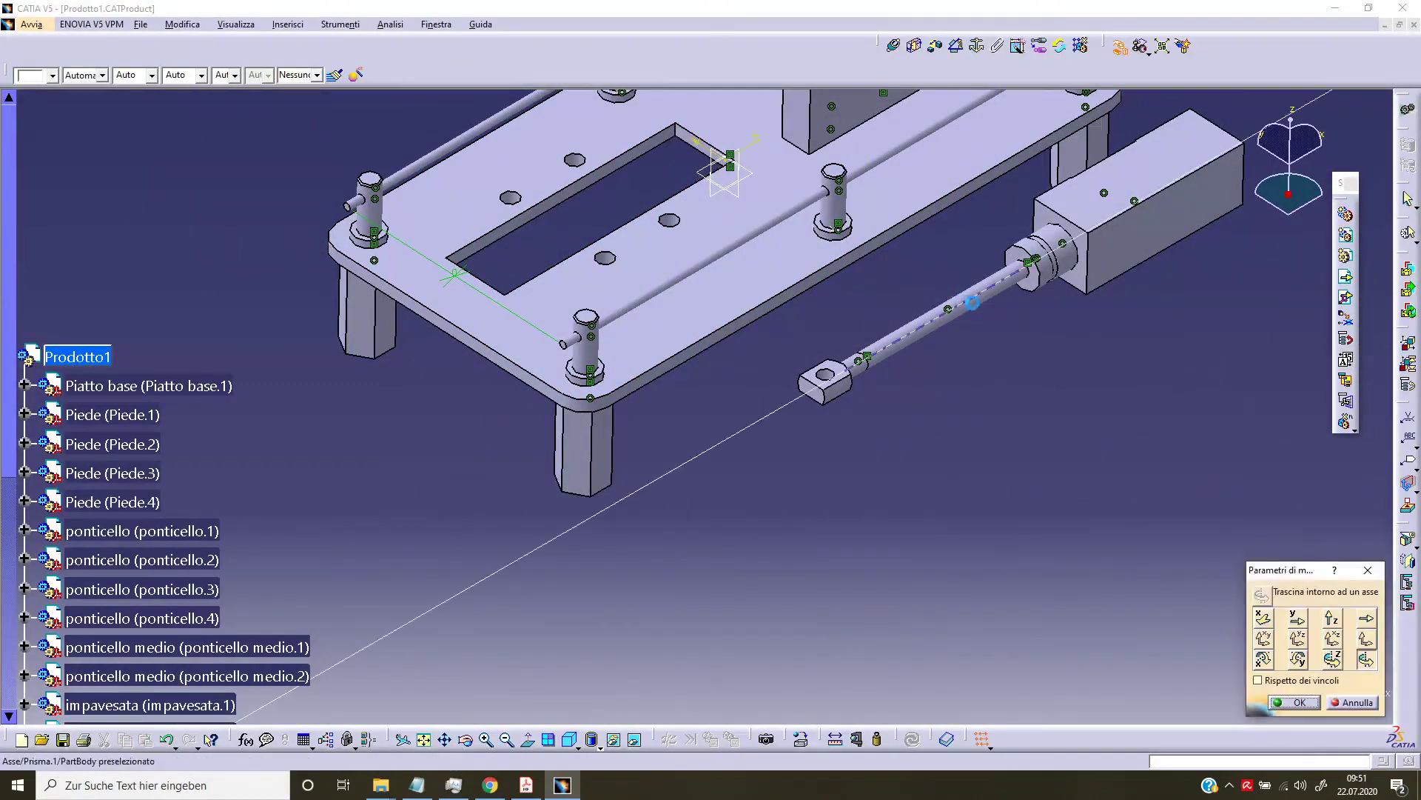
click(977, 299)
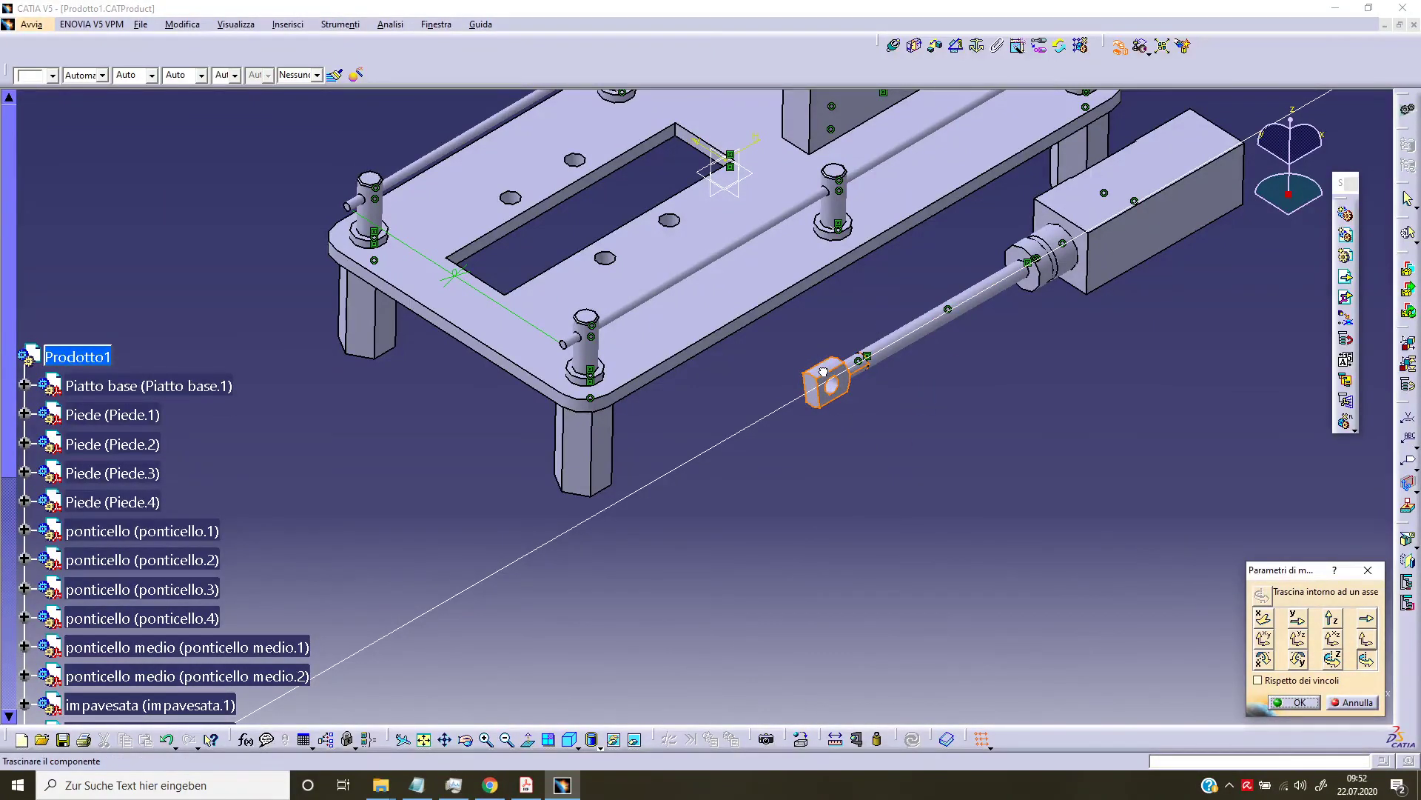
drag(823, 371, 926, 347)
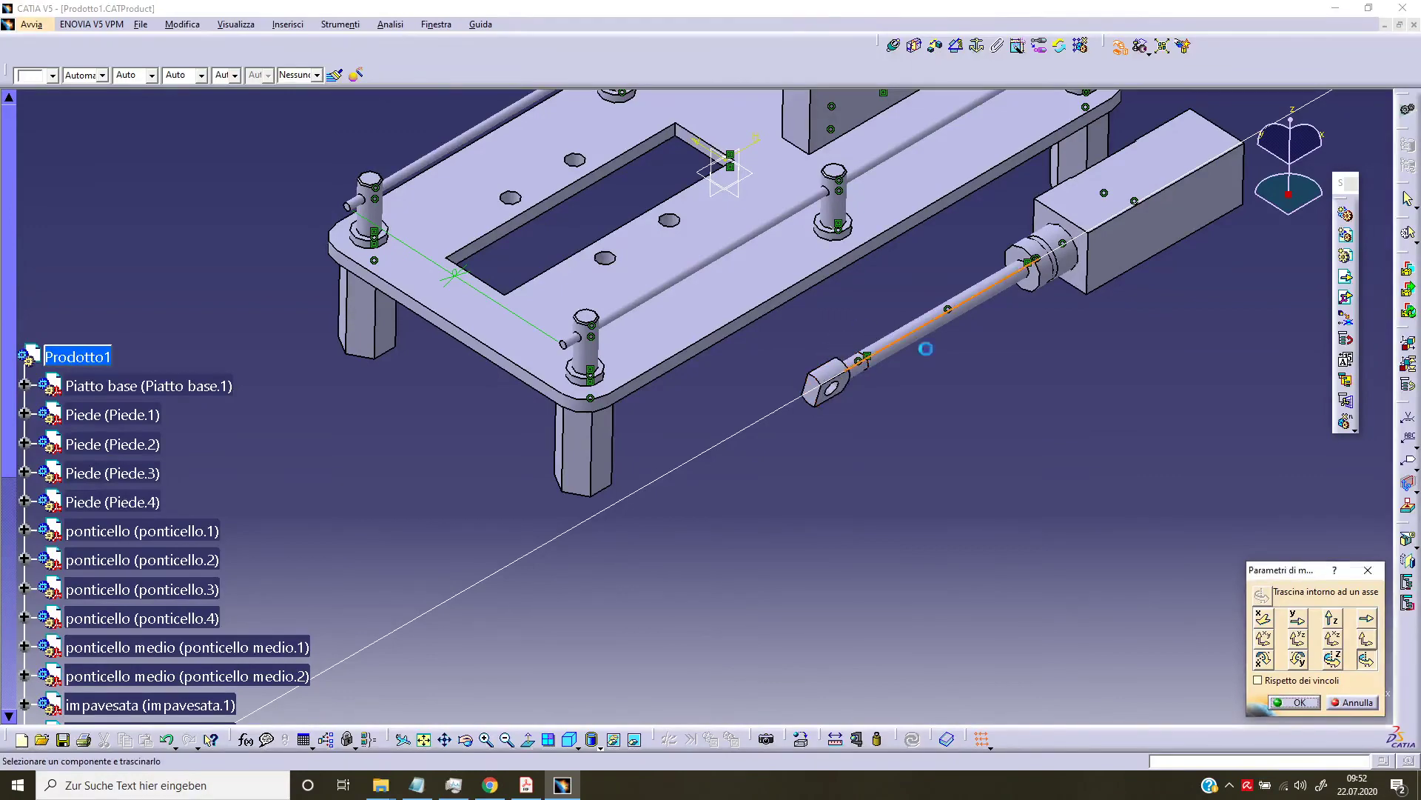
click(1299, 702)
mouse_move(942, 423)
middle_down()
mouse_move(727, 422)
mouse_move(916, 614)
mouse_move(720, 617)
middle_up()
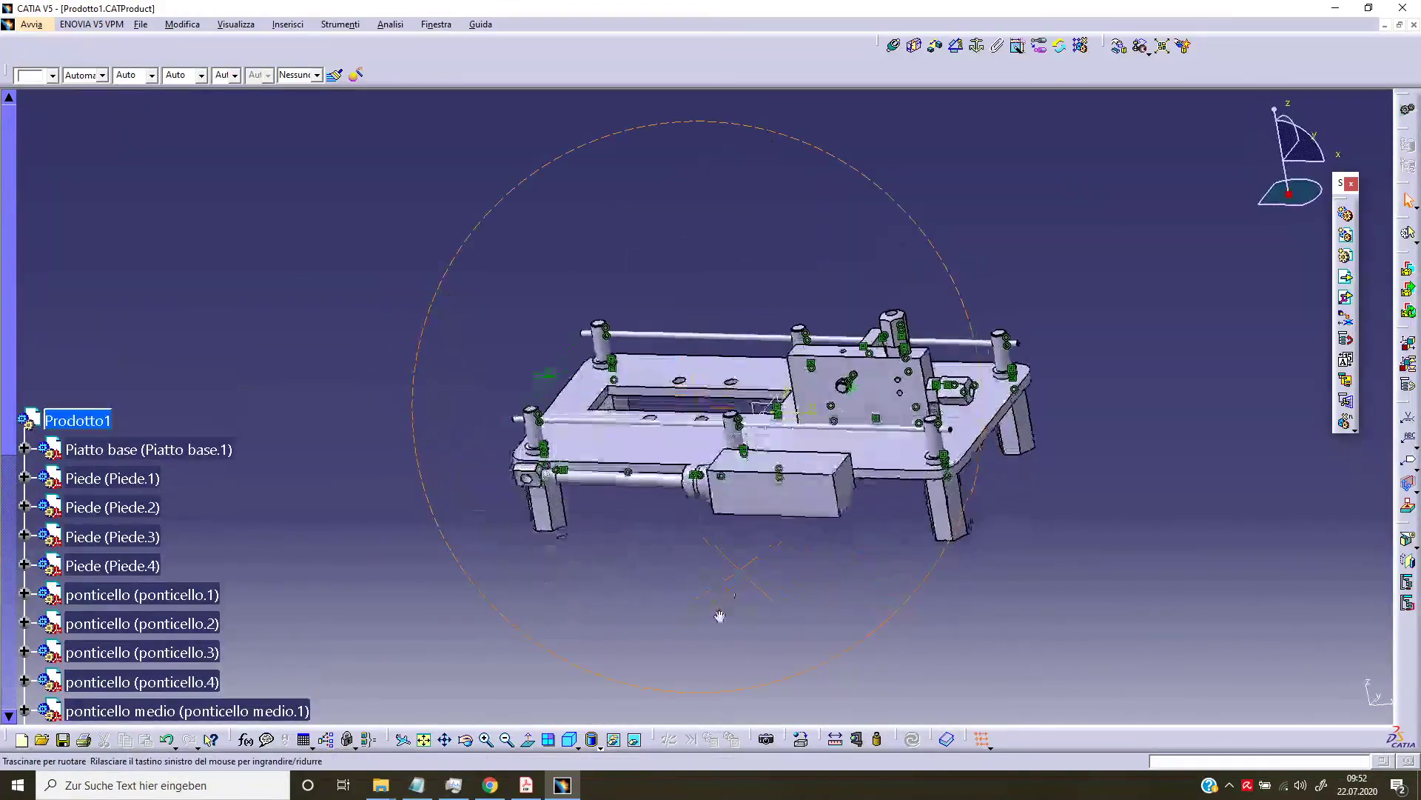